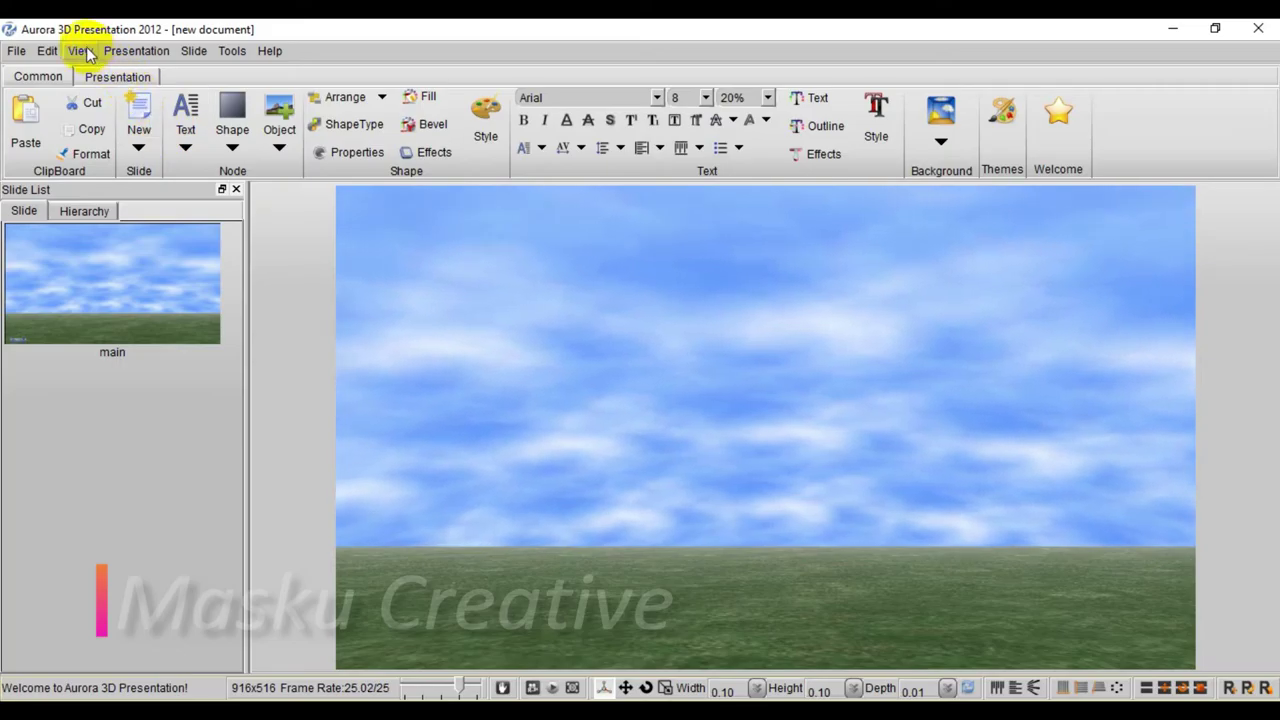
Insert the Globe.jpg image from the Pictures\Globe folder into the main slide
click(100, 115)
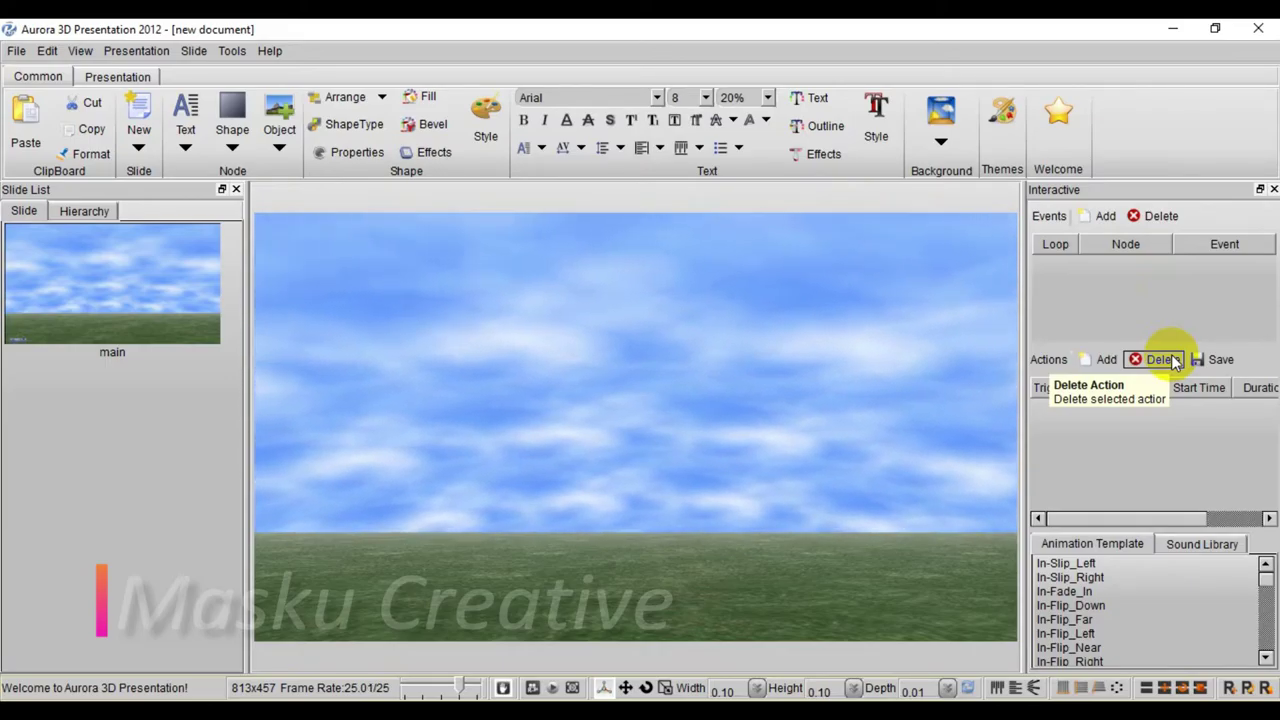
click(287, 150)
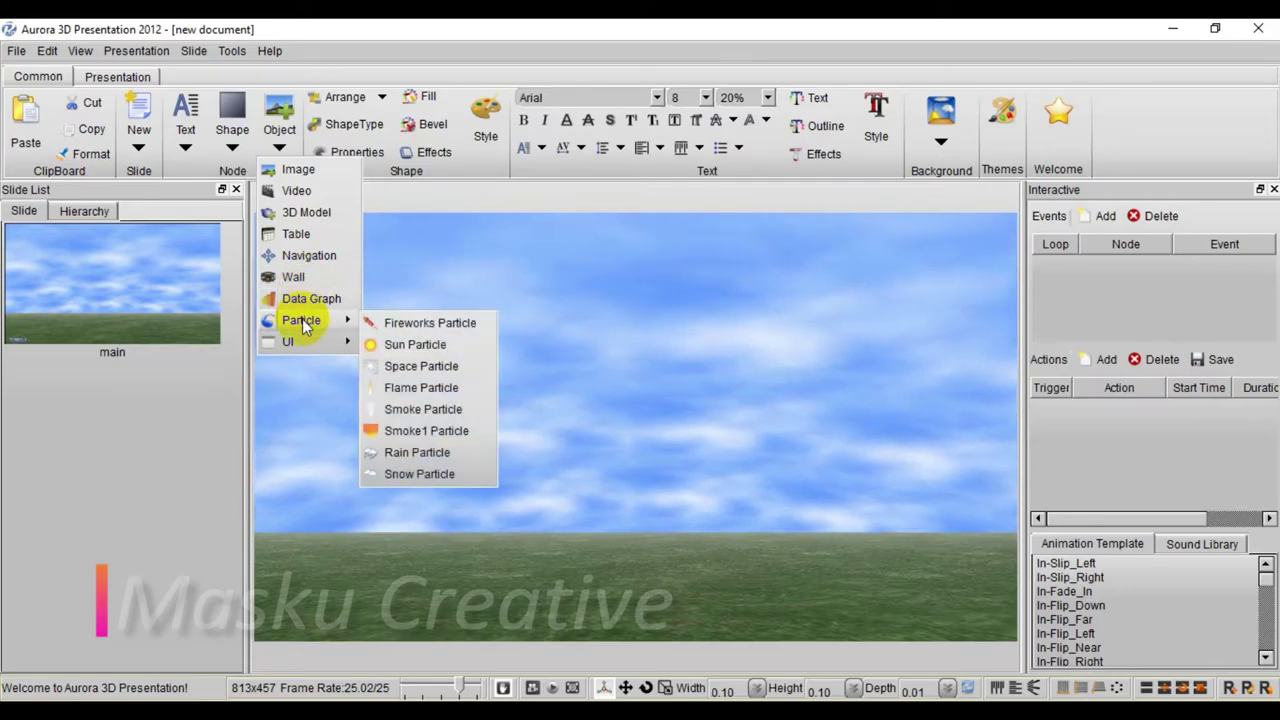
mouse_move(304, 341)
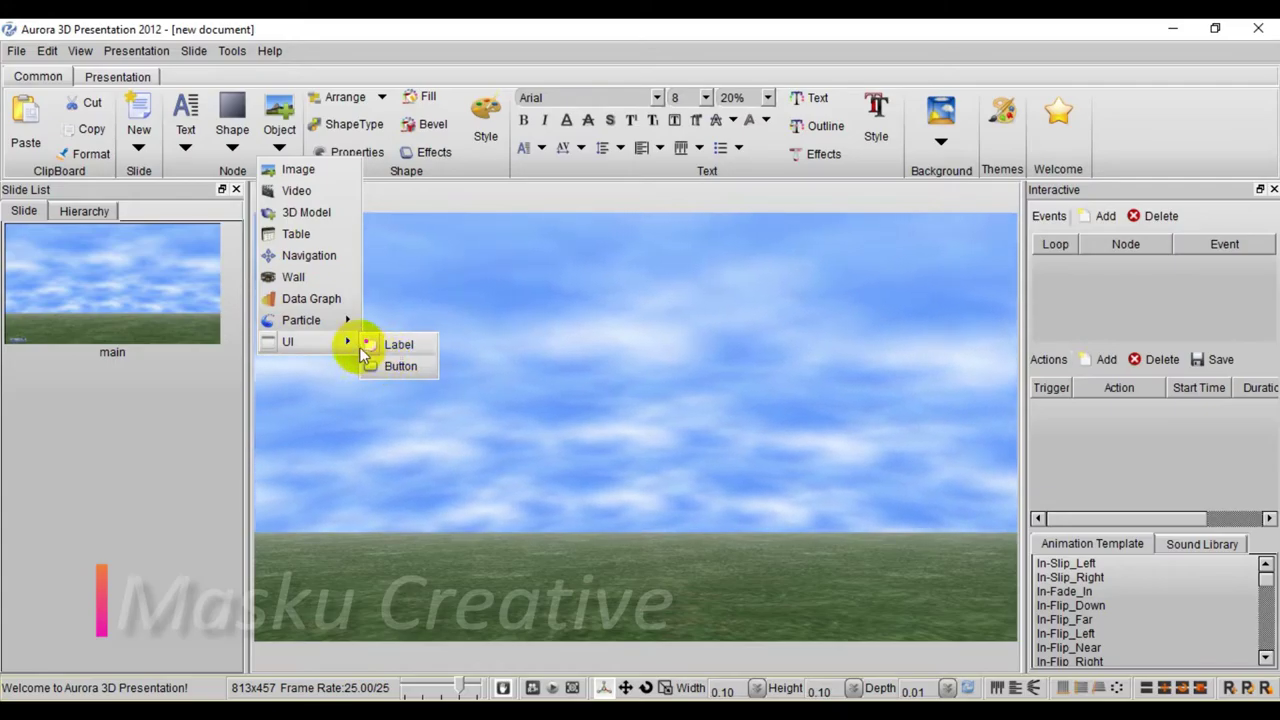
click(306, 173)
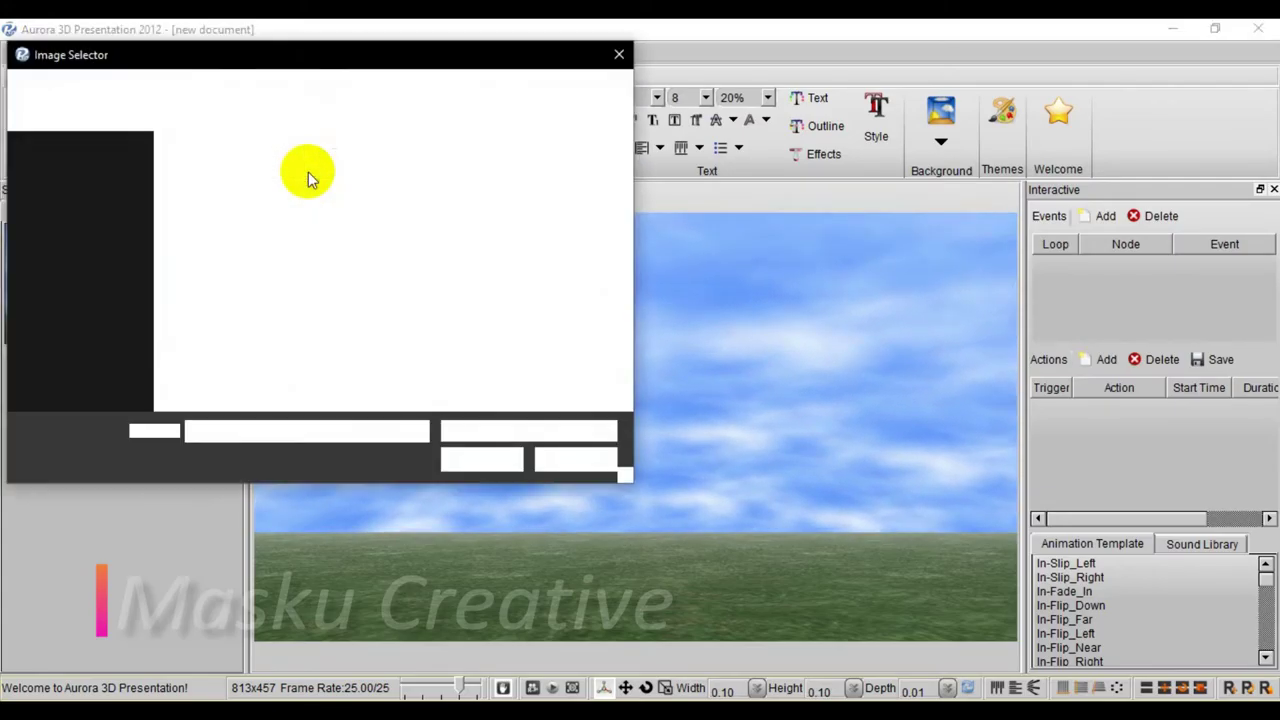
click(226, 168)
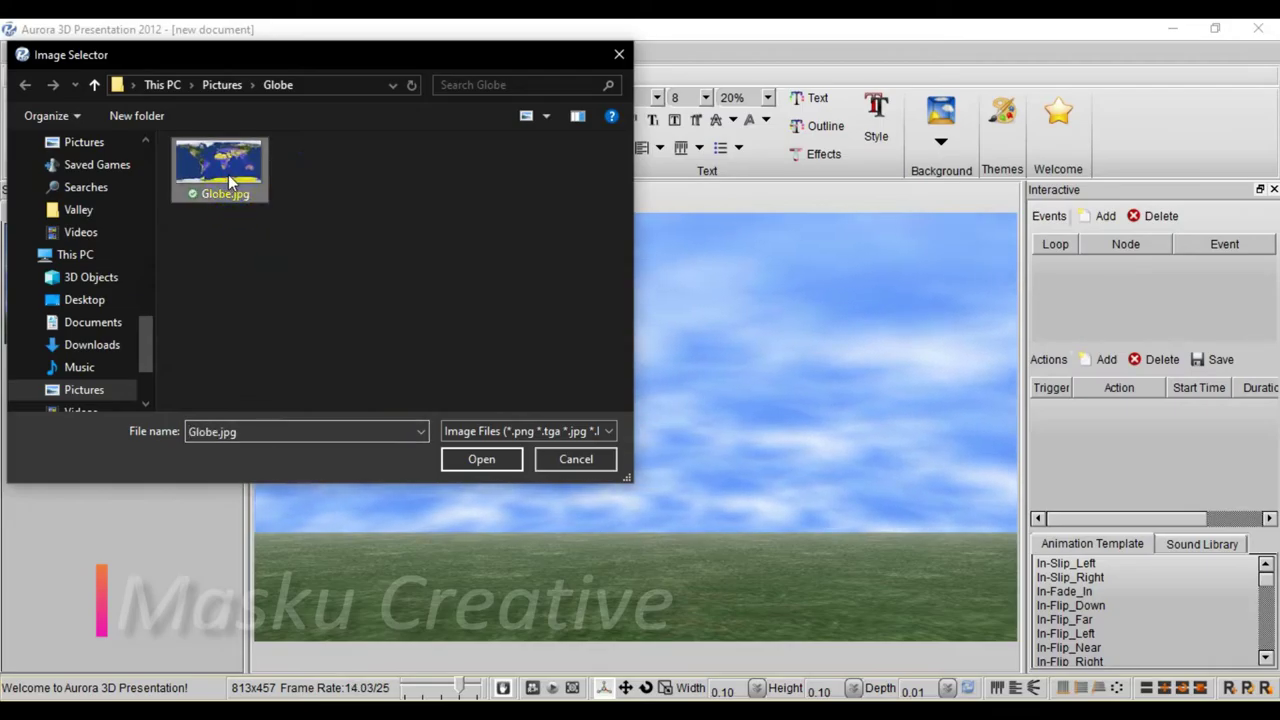
click(470, 457)
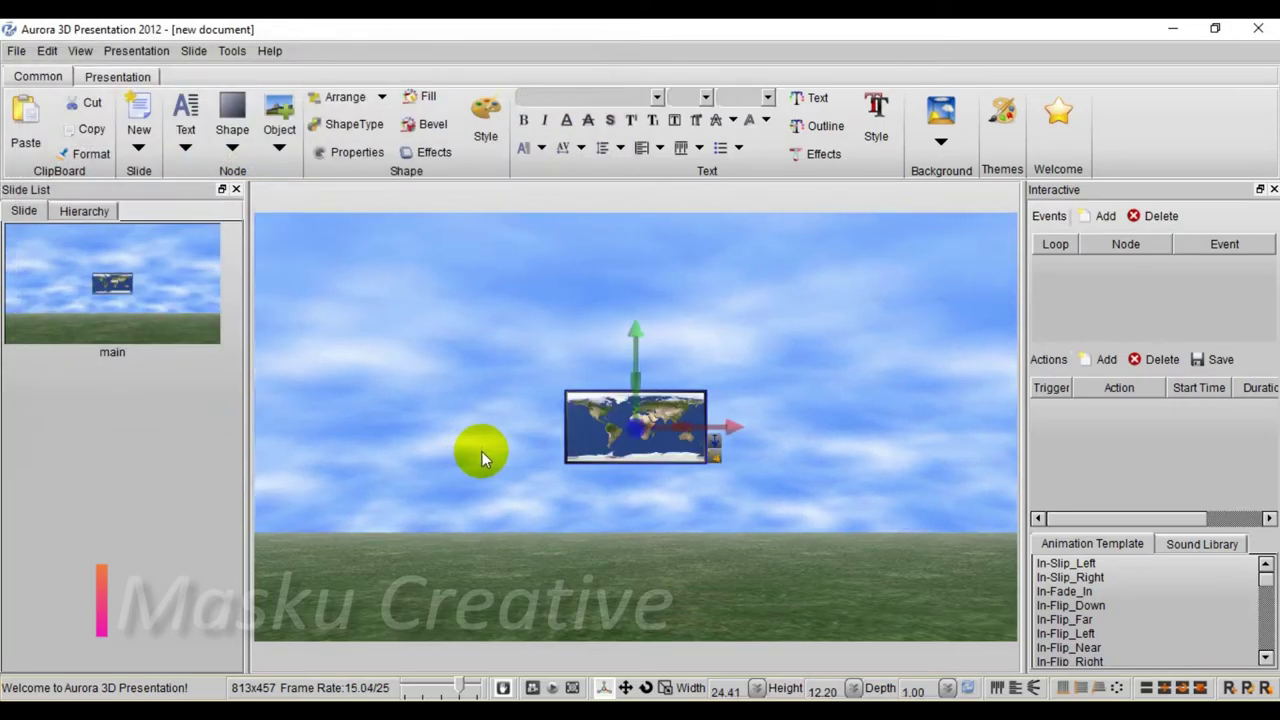
Move the world map image to the upper-left part of the slide, at about X -45 and Y 20.45
drag(736, 428, 294, 417)
drag(540, 431, 350, 428)
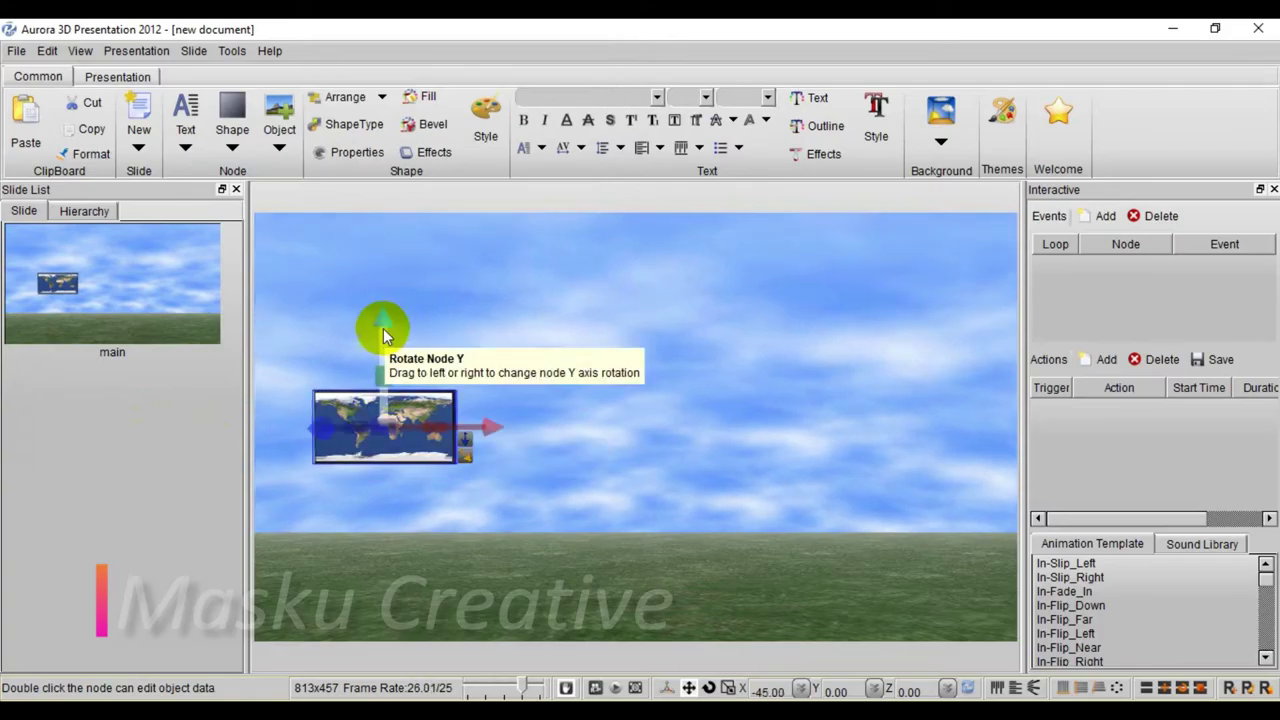
drag(384, 313, 364, 200)
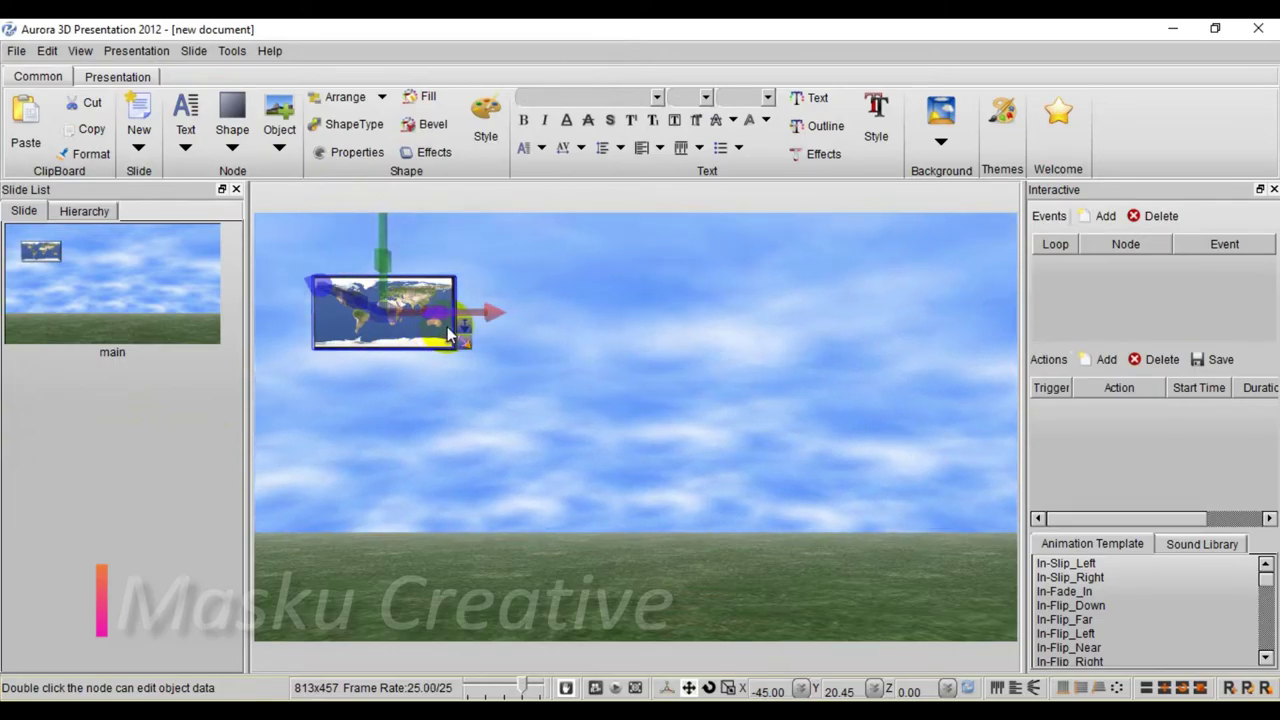
click(279, 148)
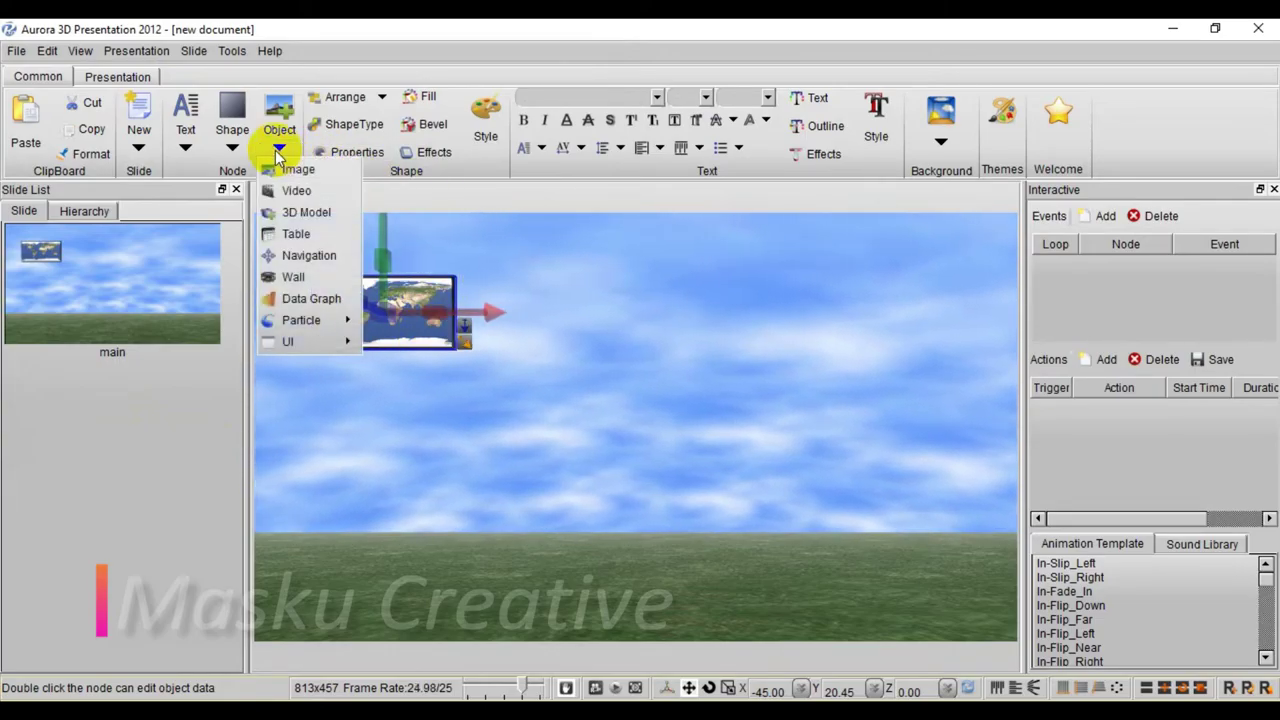
click(292, 190)
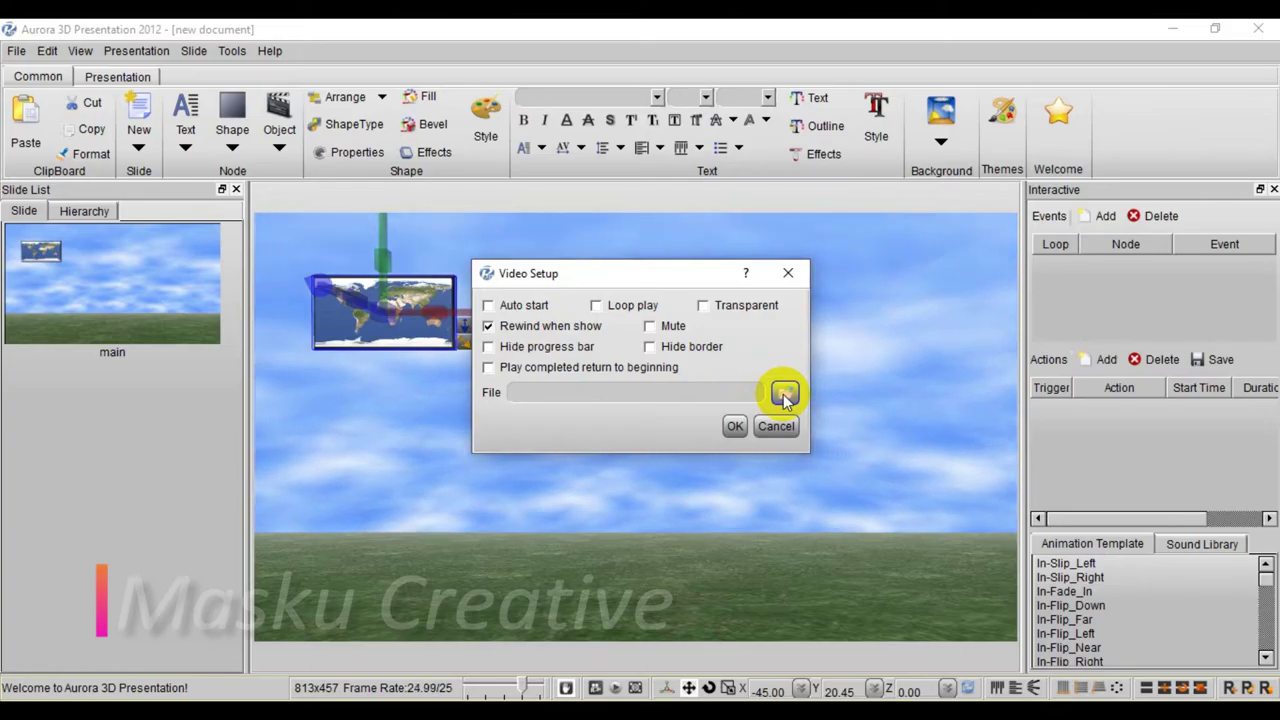
click(789, 275)
click(281, 147)
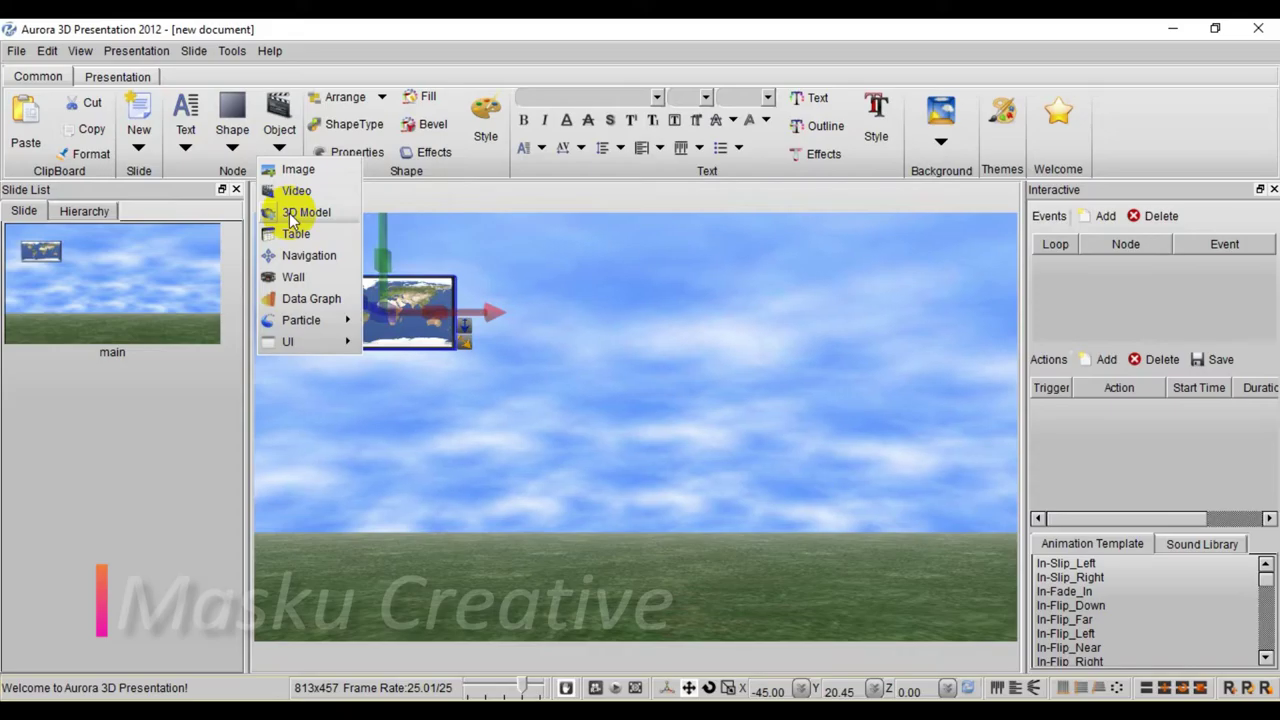
click(602, 336)
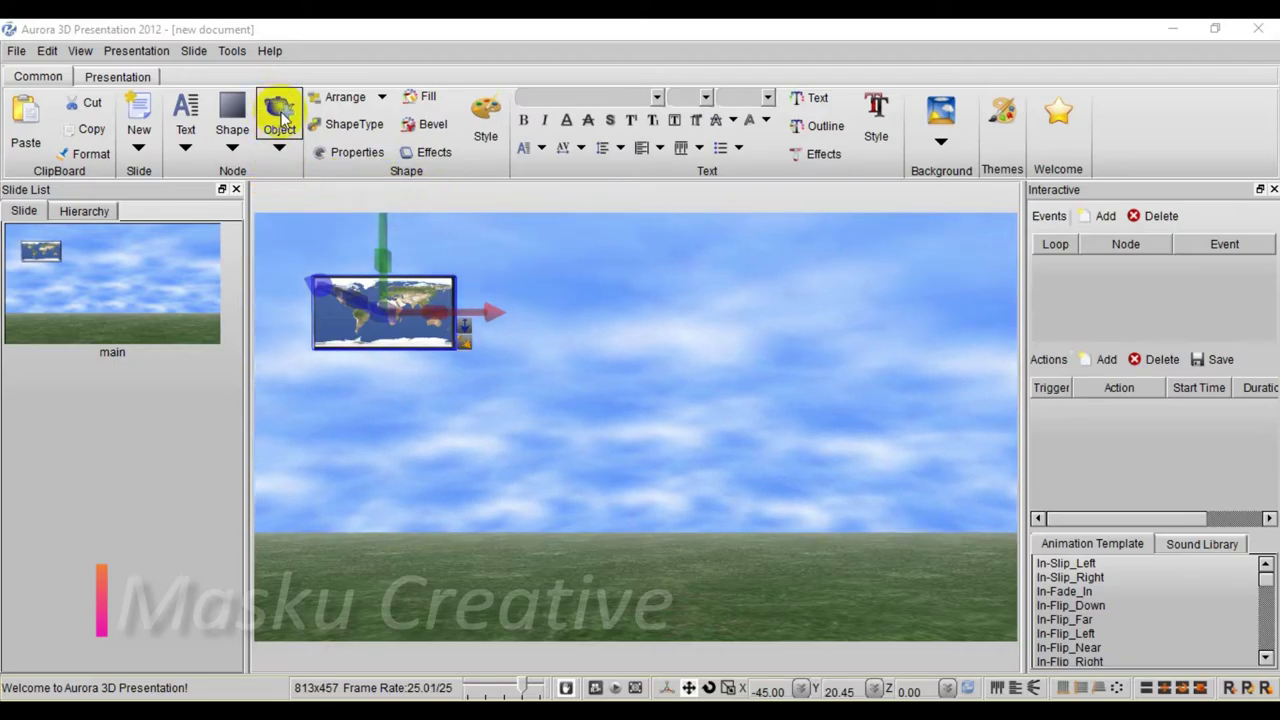
Begin inserting a 3D model object with the Default option
click(279, 146)
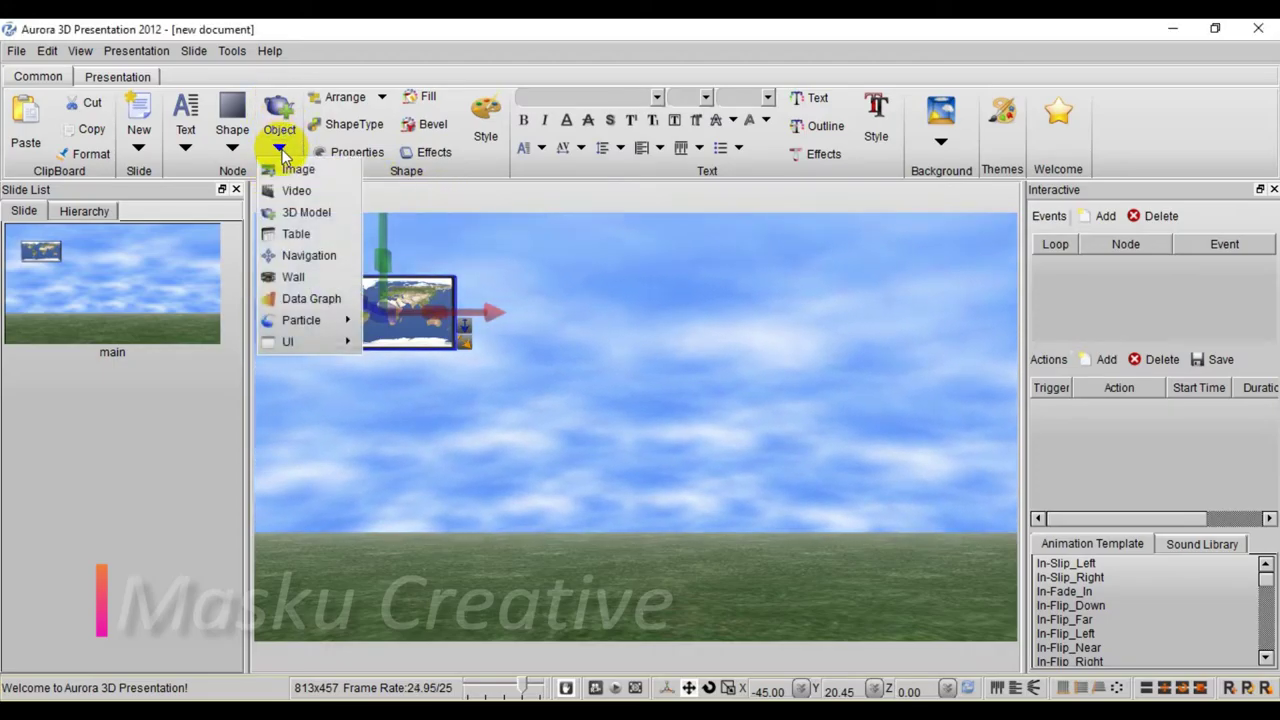
click(300, 212)
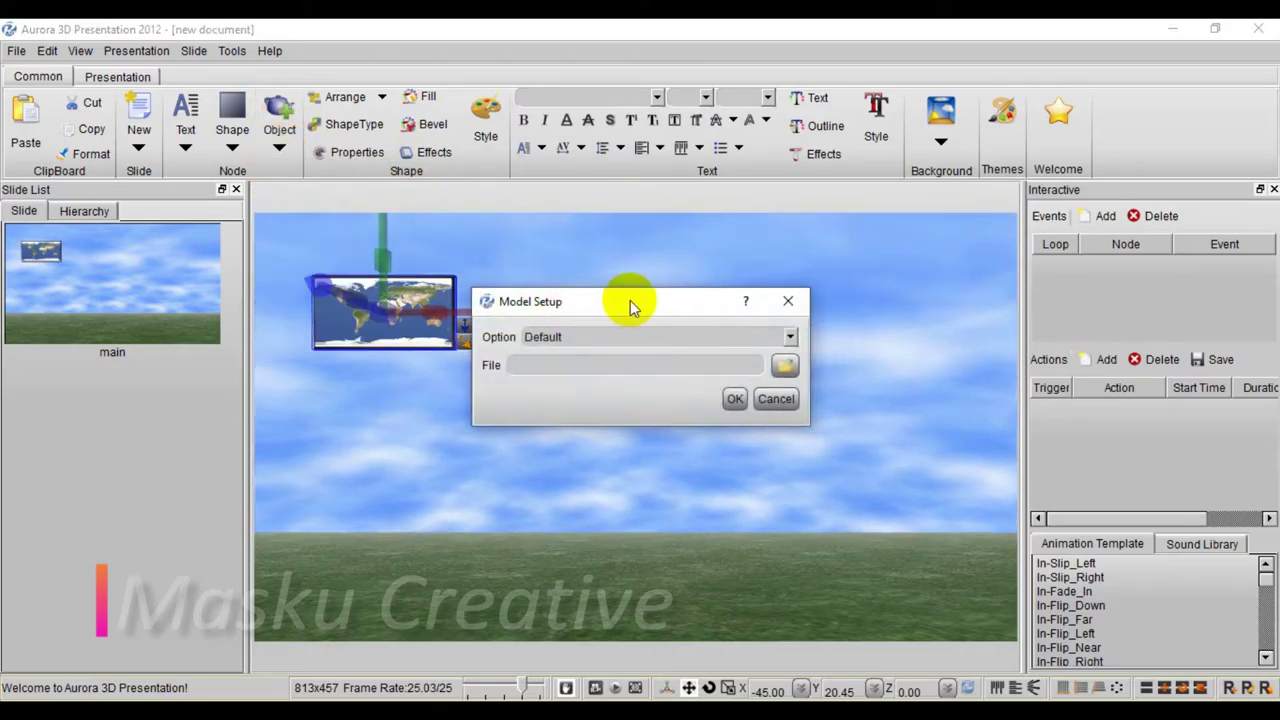
drag(630, 300, 624, 193)
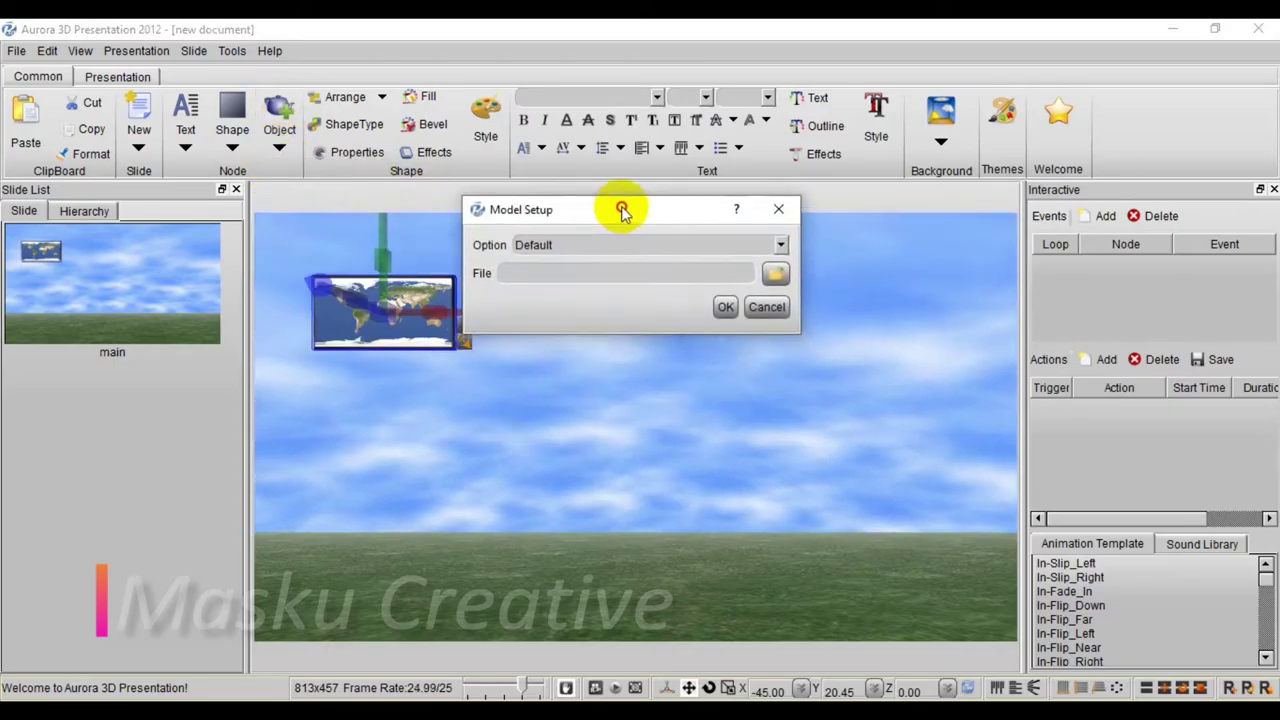
click(776, 231)
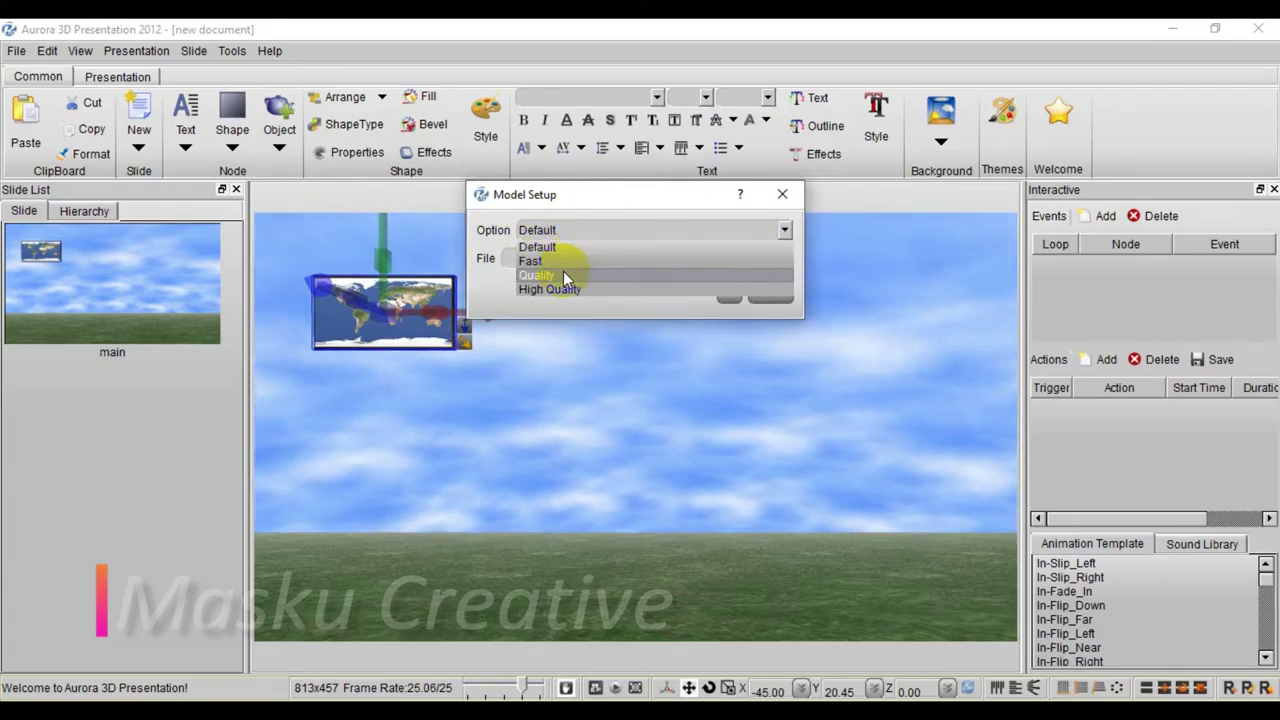
click(590, 246)
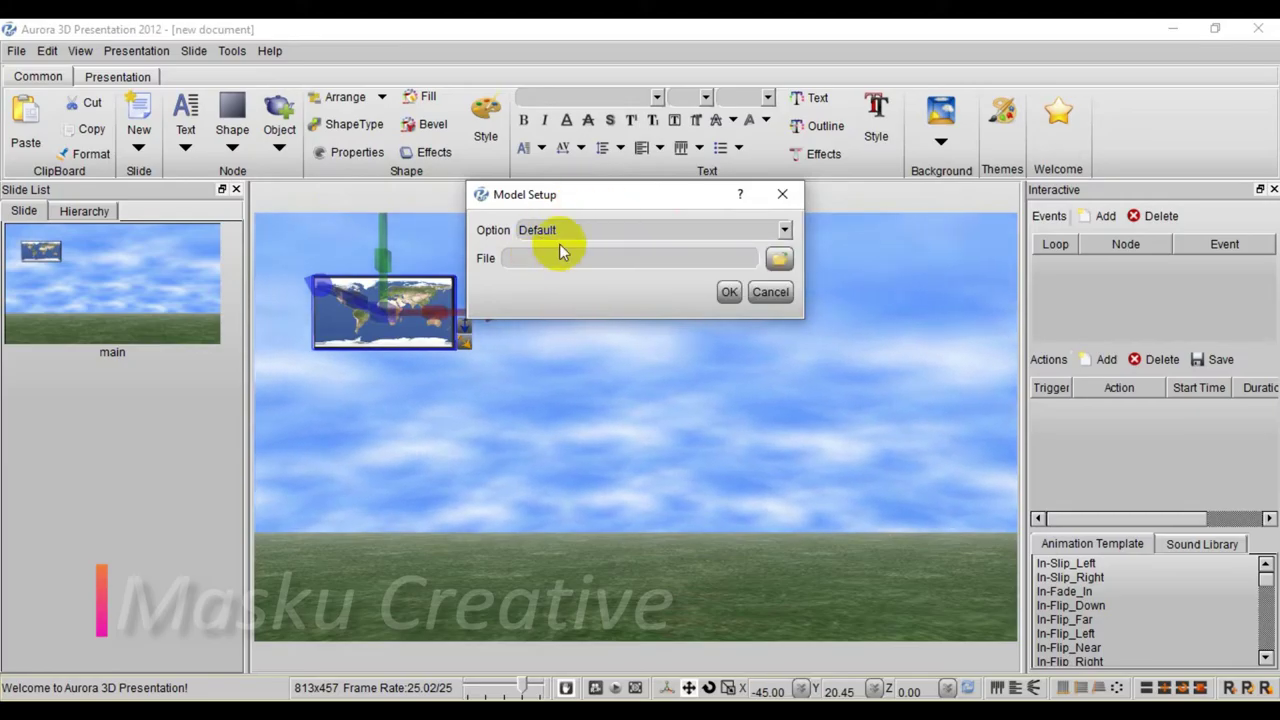
Load ELEPHANT_M.3DS from the Pictures\3D folder and add it to the slide without splitting the model
click(779, 260)
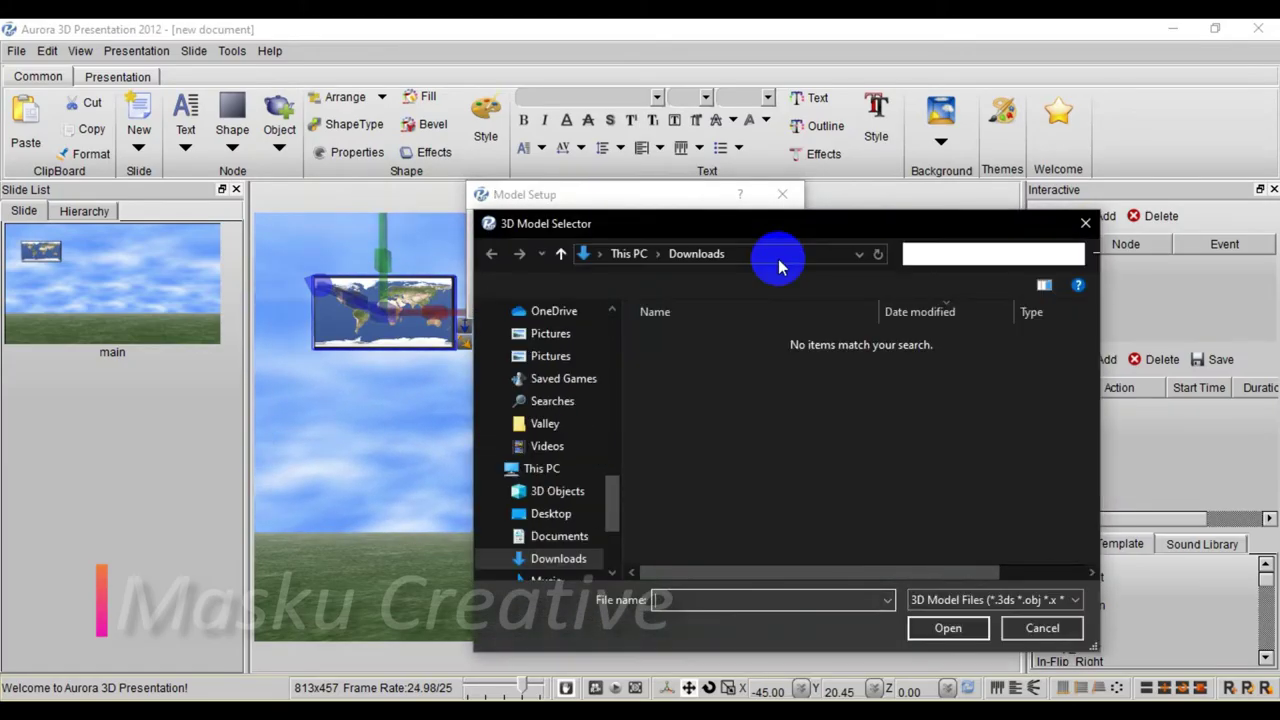
drag(613, 491, 612, 518)
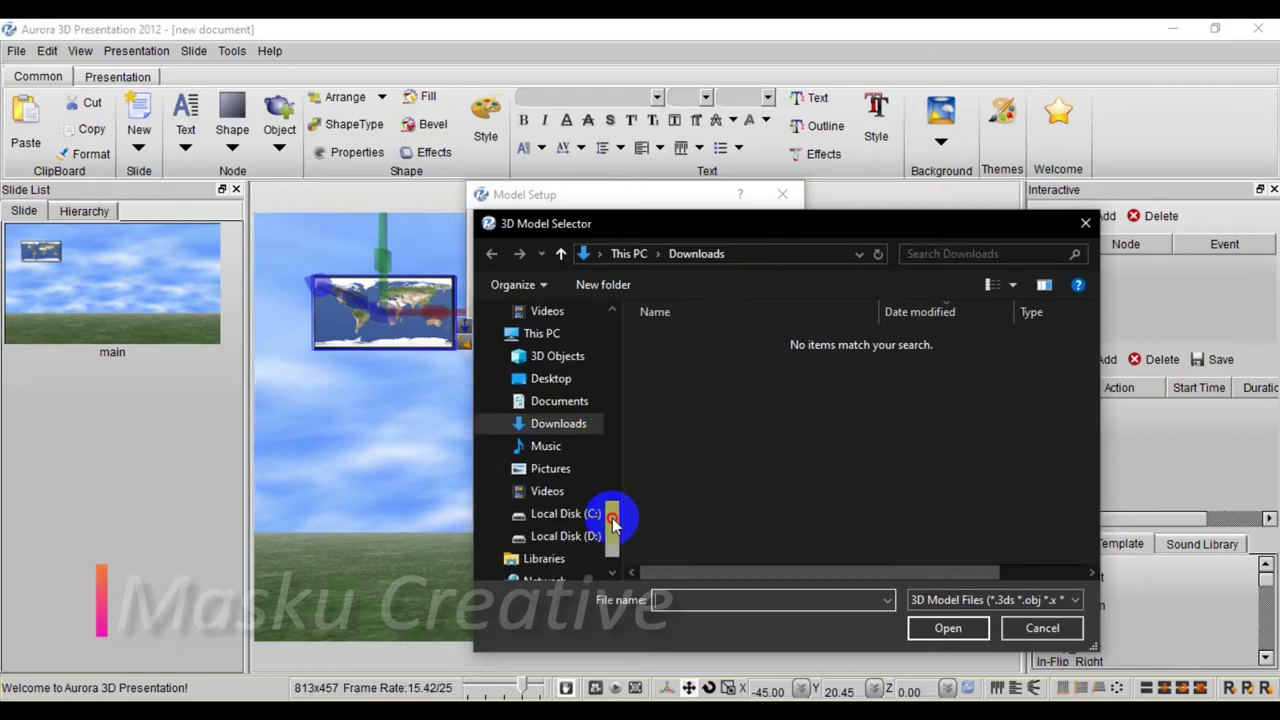
click(552, 469)
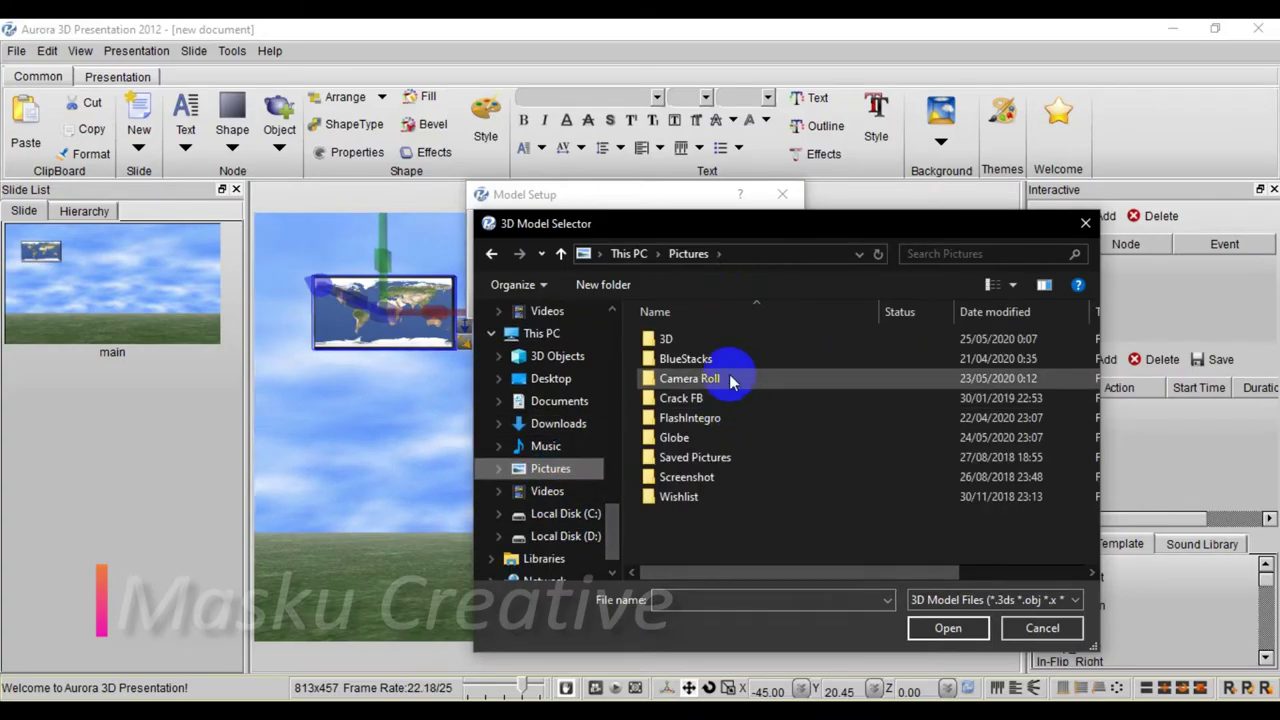
double_click(682, 339)
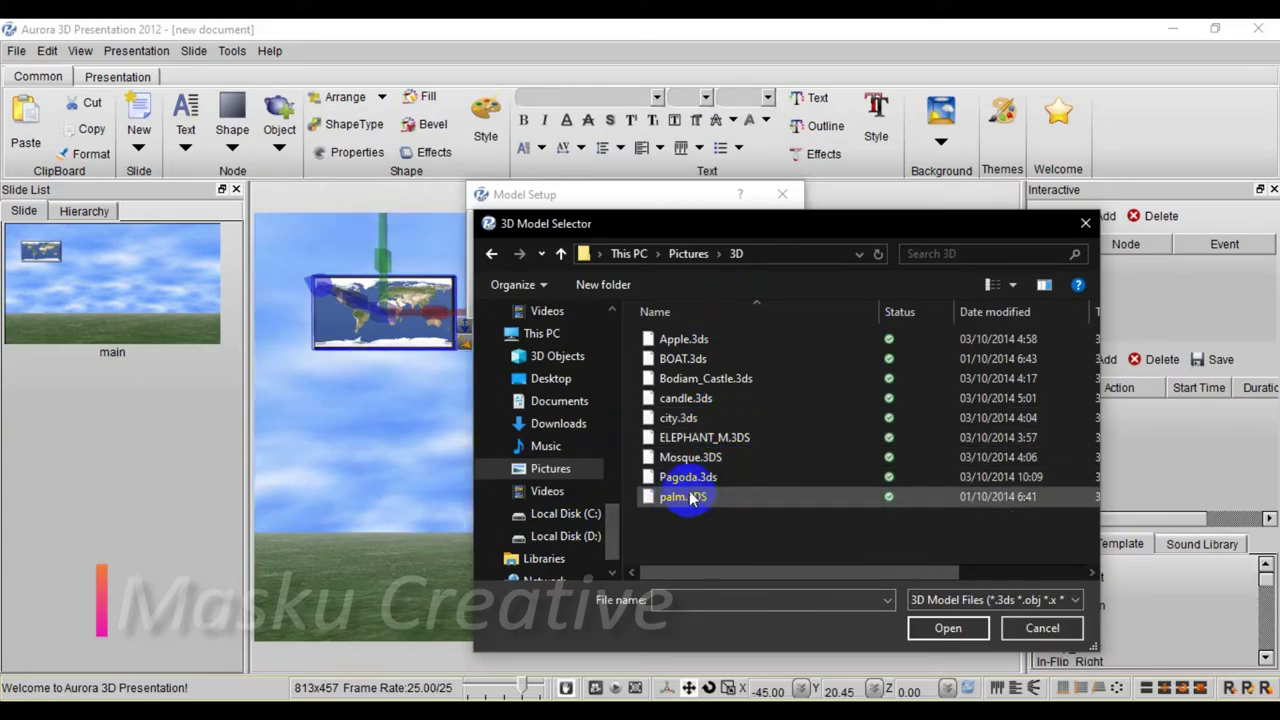
click(699, 441)
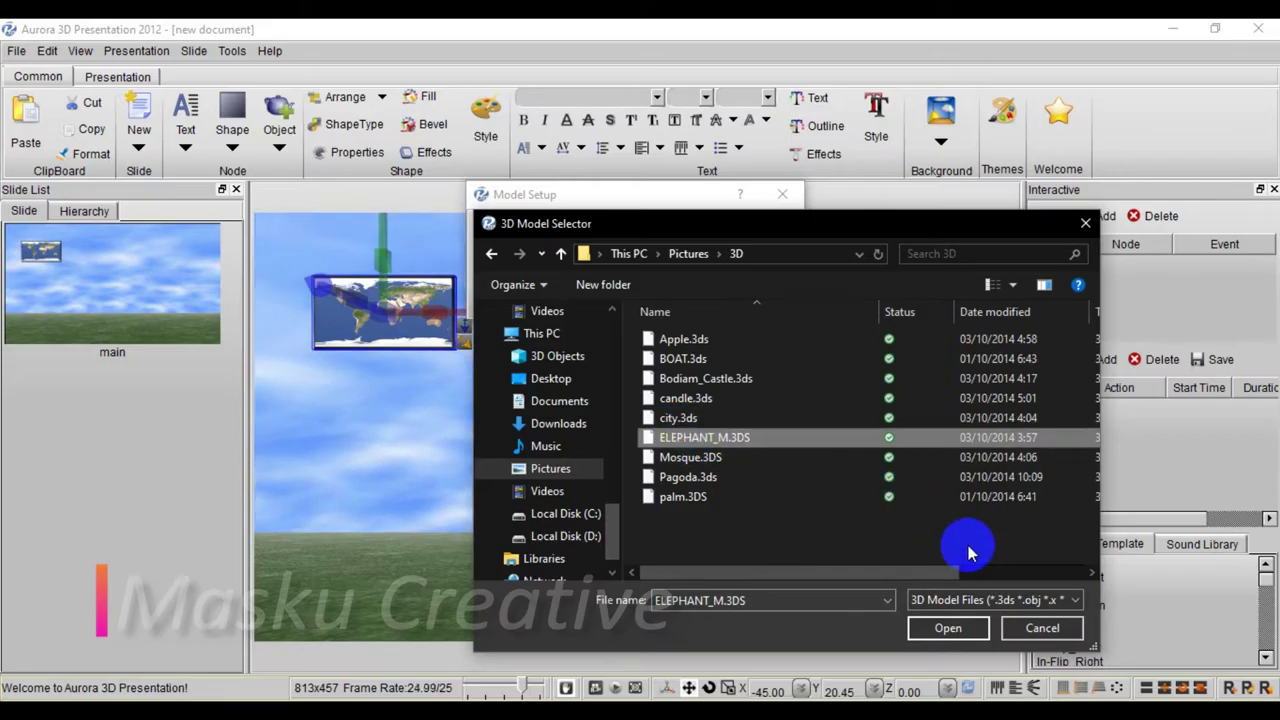
click(1074, 600)
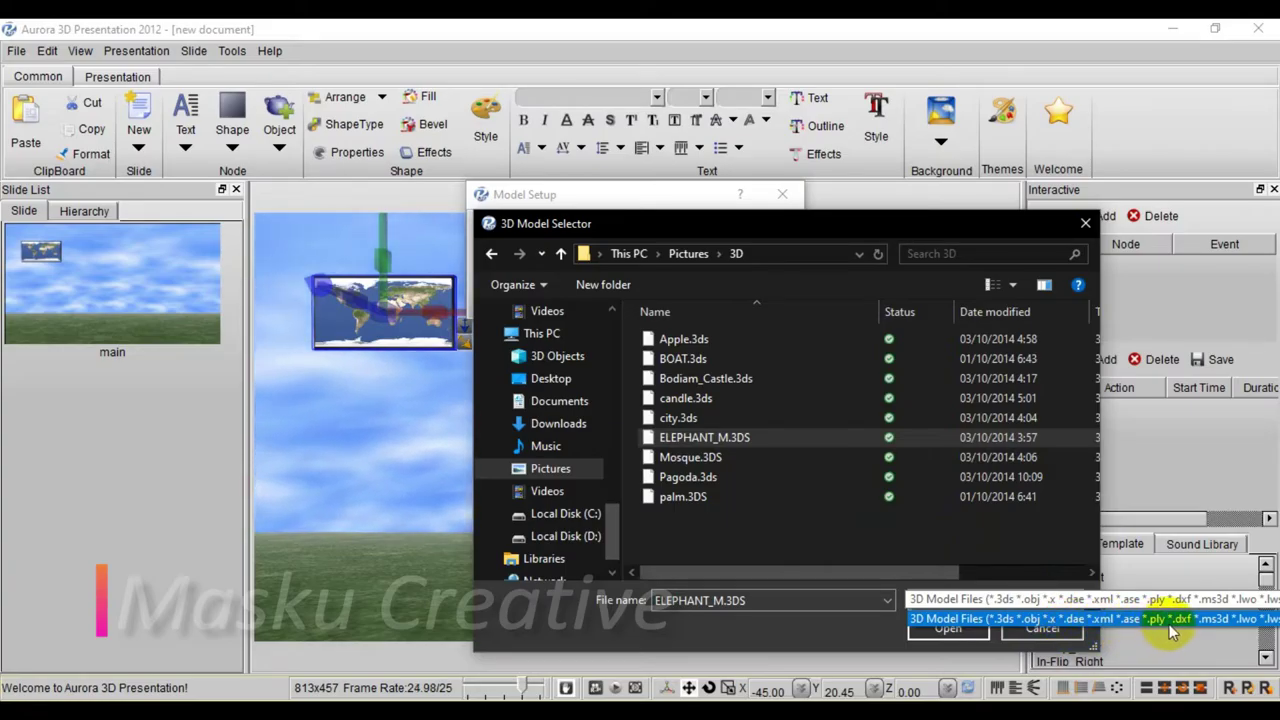
click(1222, 622)
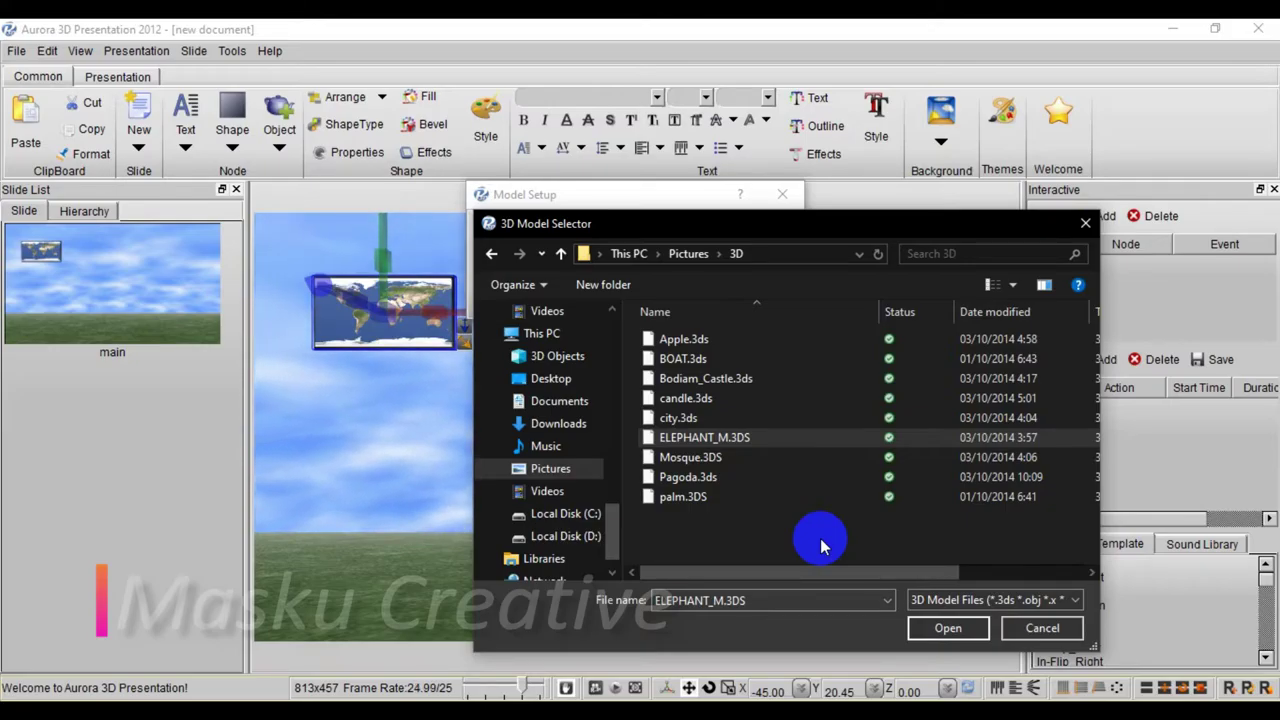
click(950, 629)
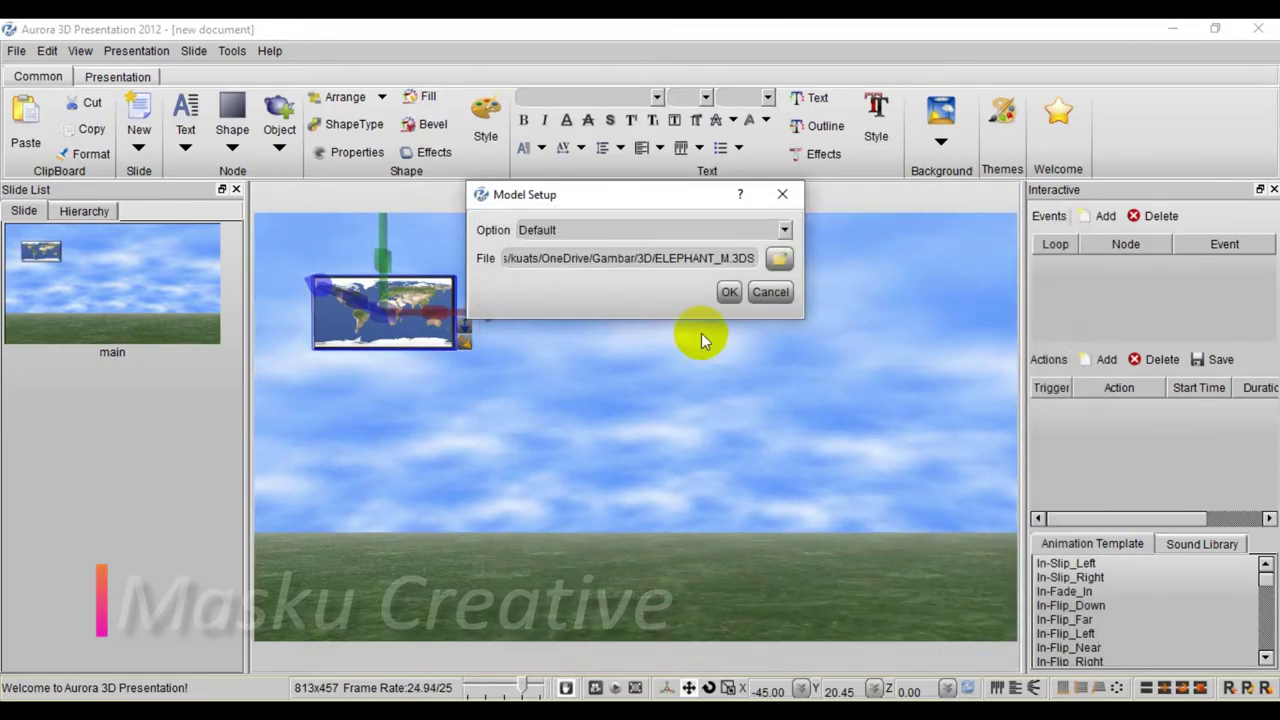
click(729, 291)
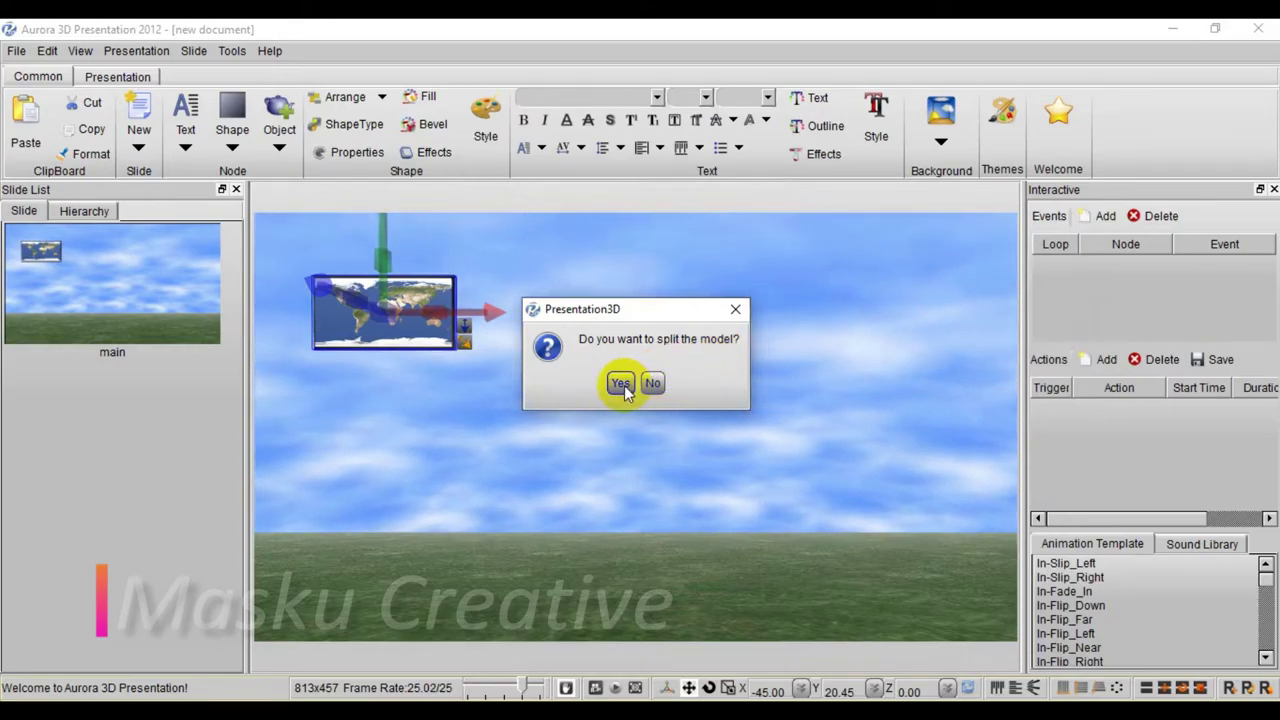
click(651, 384)
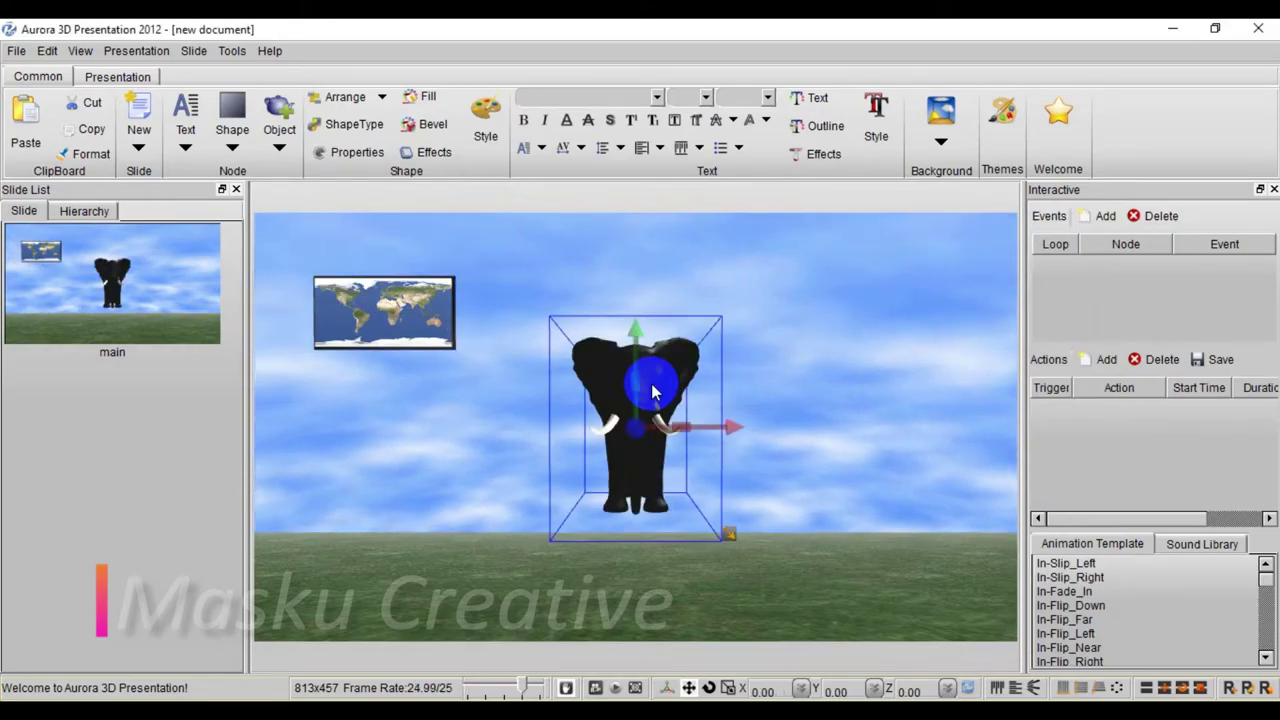
Delete the world map image from the slide
drag(637, 390, 660, 388)
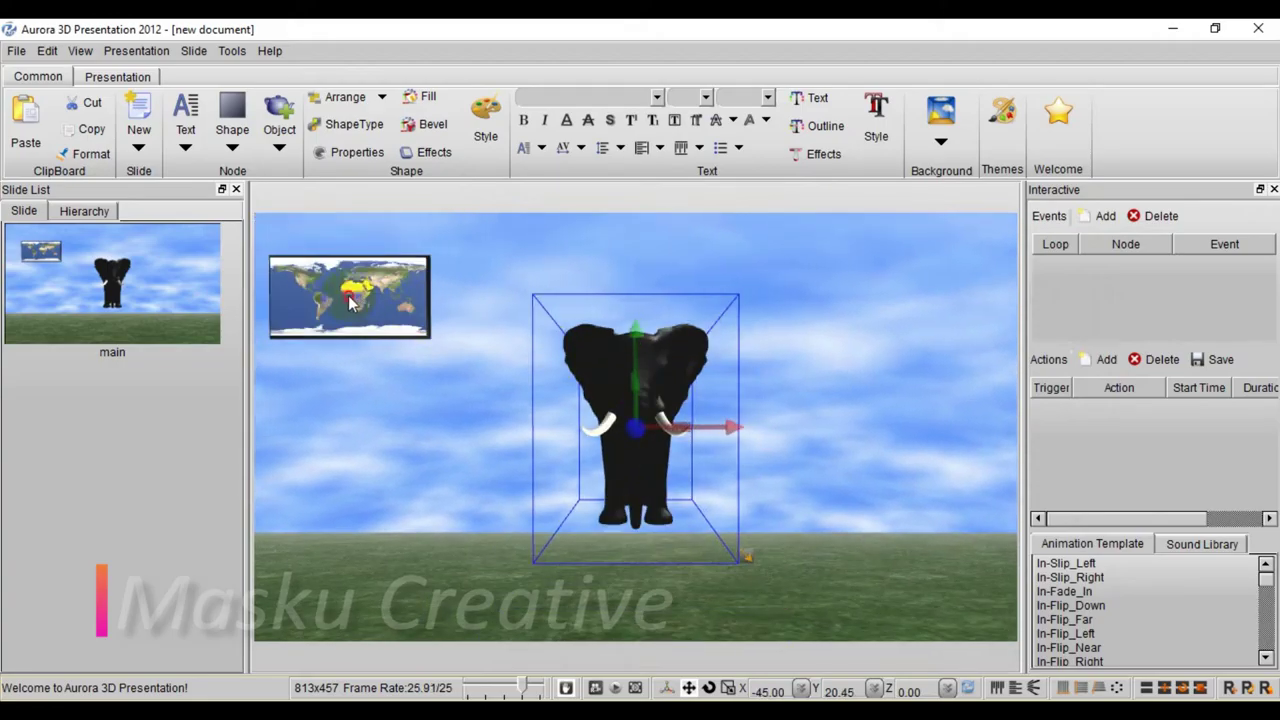
click(351, 303)
drag(351, 303, 663, 423)
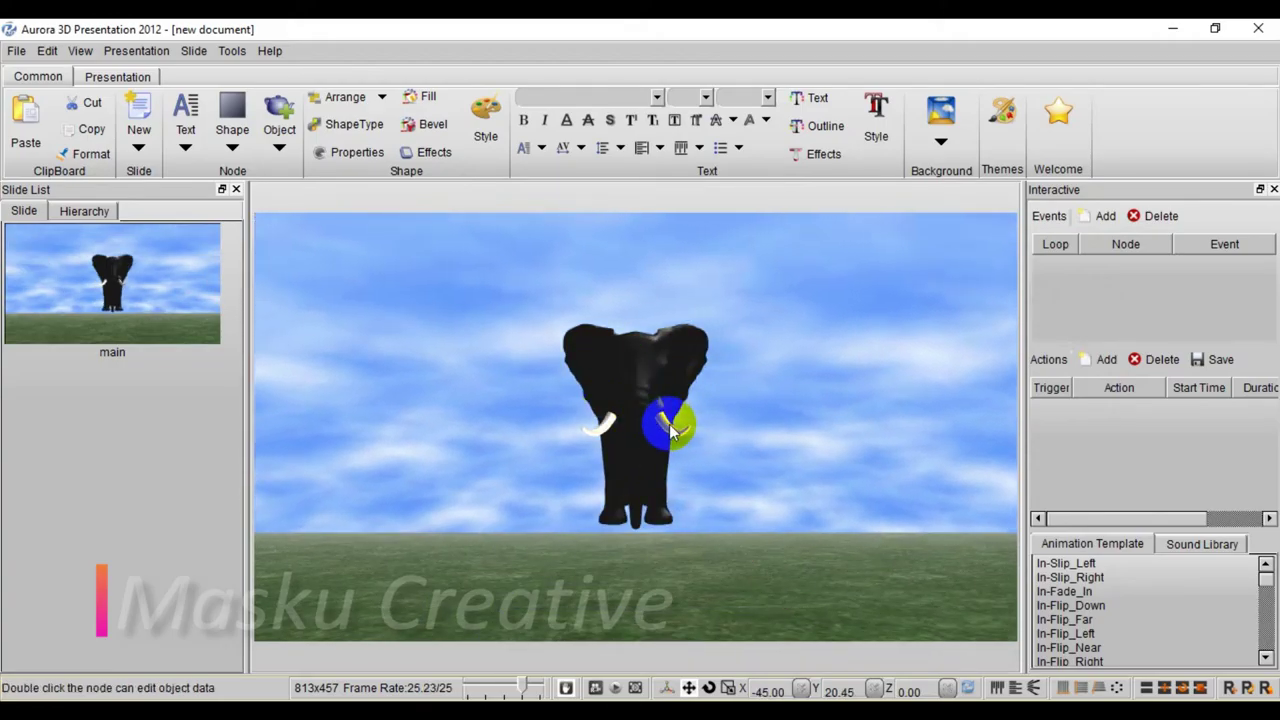
Rotate the elephant model to about -30 degrees around the Y axis
scroll(670, 430, up, 3)
scroll(668, 428, down, 2)
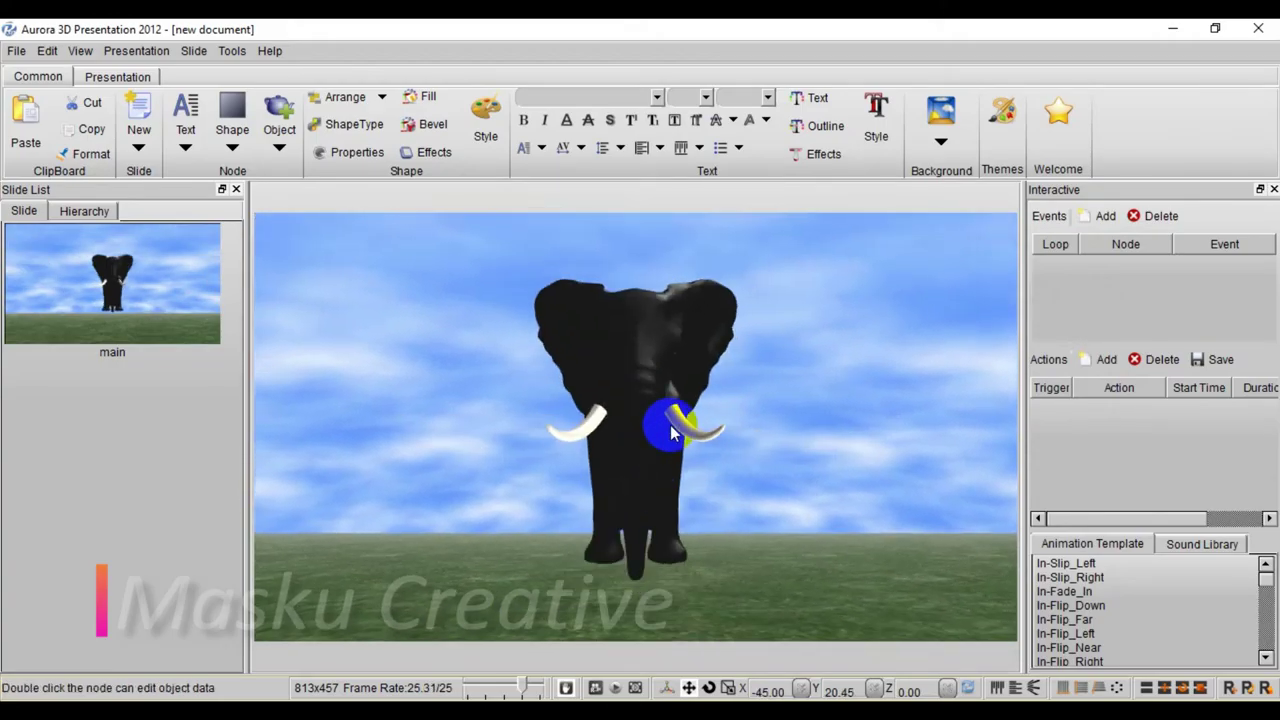
click(648, 367)
drag(642, 352, 417, 391)
Review the elephant's model setup and accept it with the Default option
double_click(574, 380)
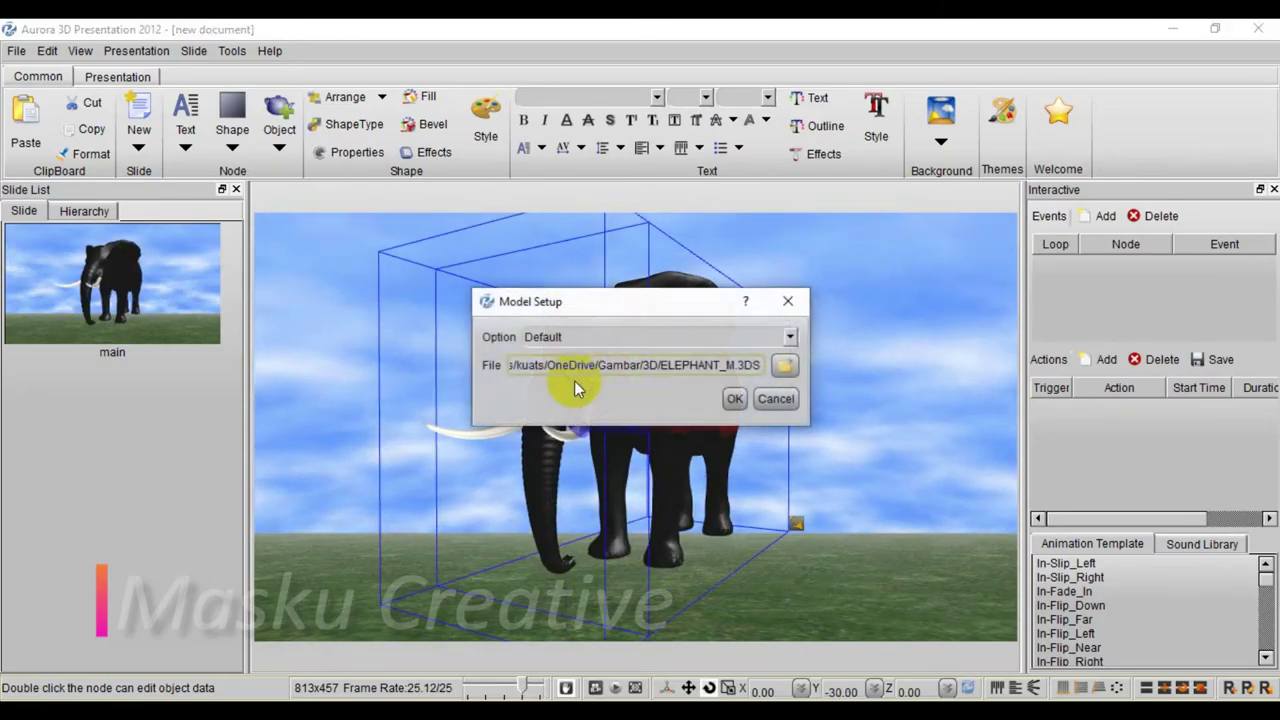
click(735, 399)
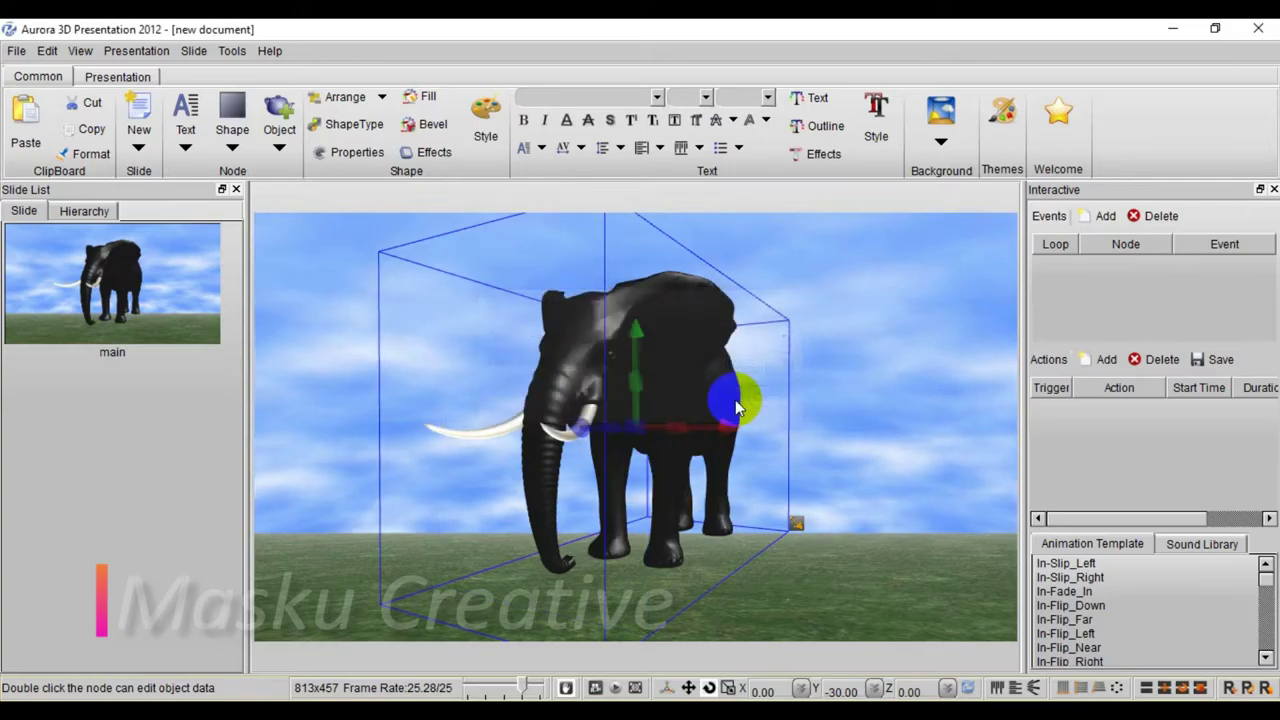
Try to ungroup the elephant model into separate parts
right_click(573, 378)
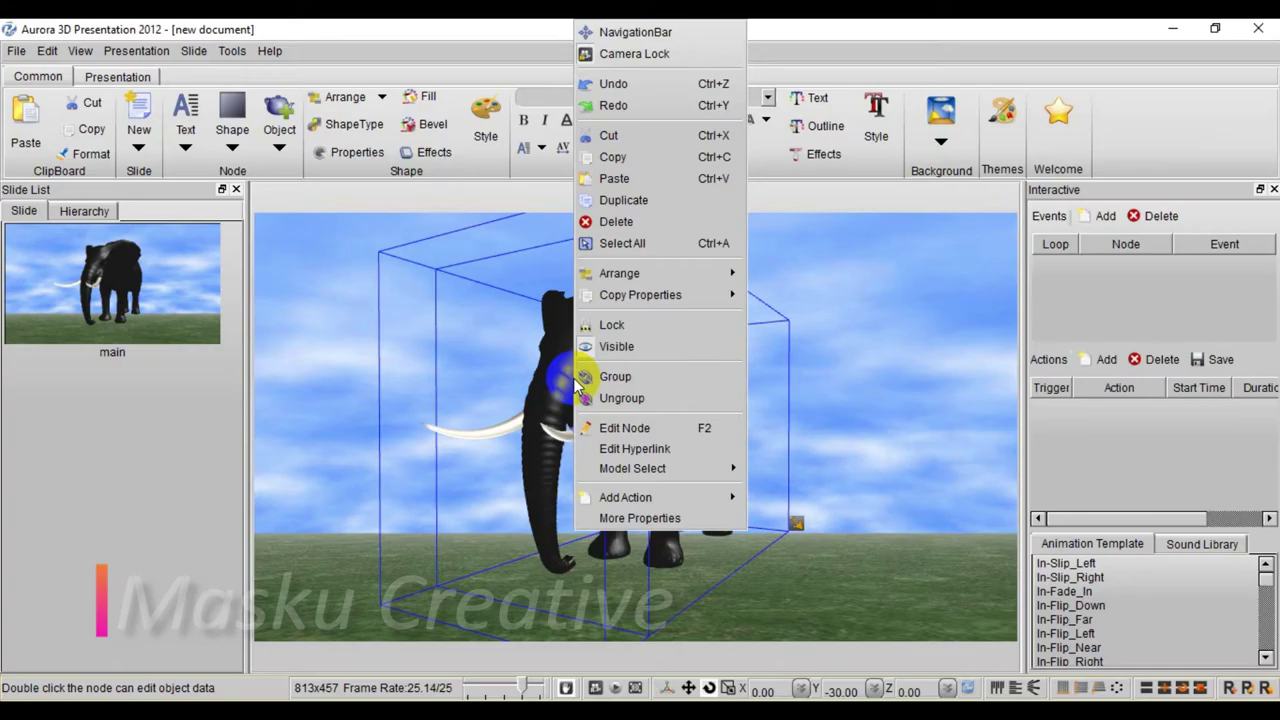
click(606, 400)
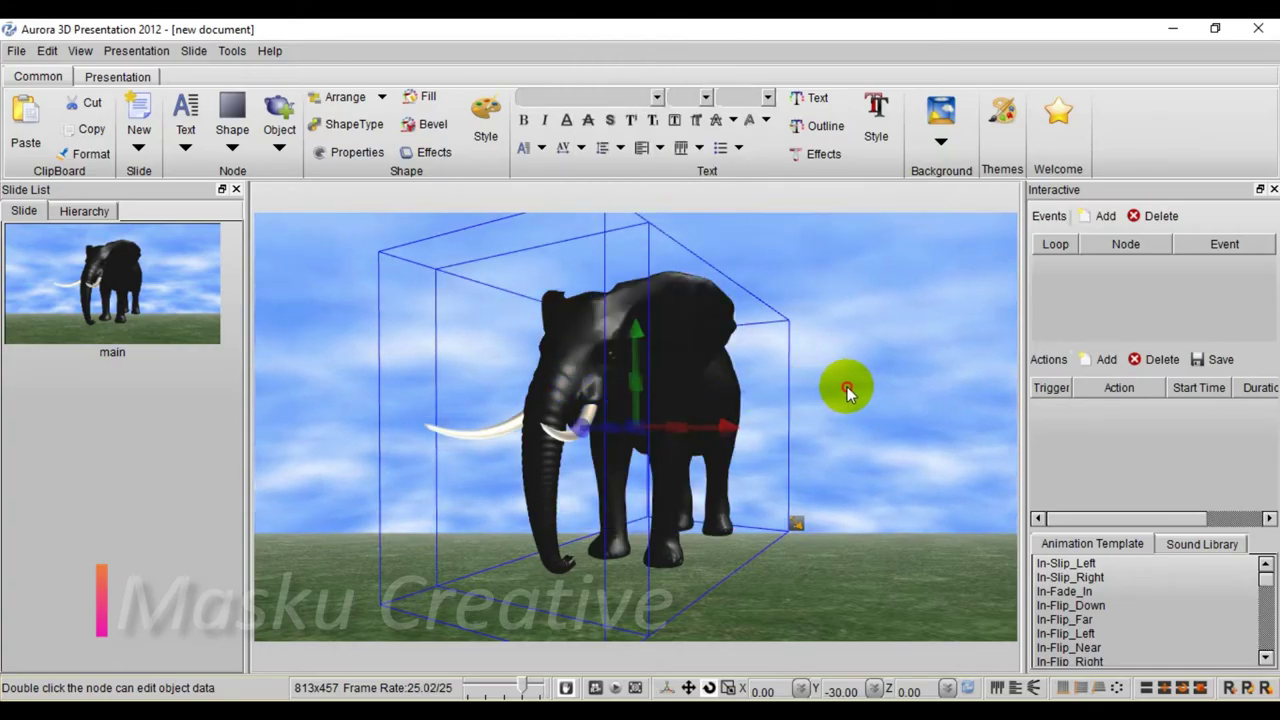
click(554, 385)
right_click(554, 385)
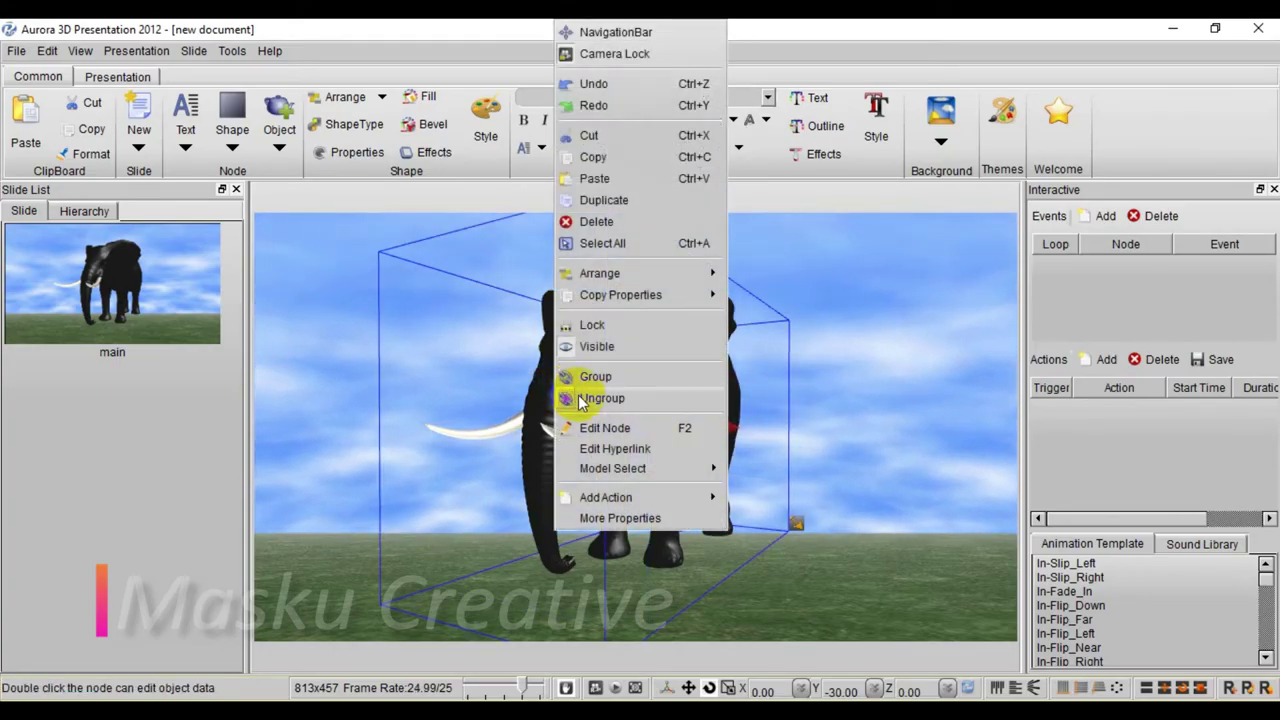
click(578, 395)
click(858, 397)
click(615, 395)
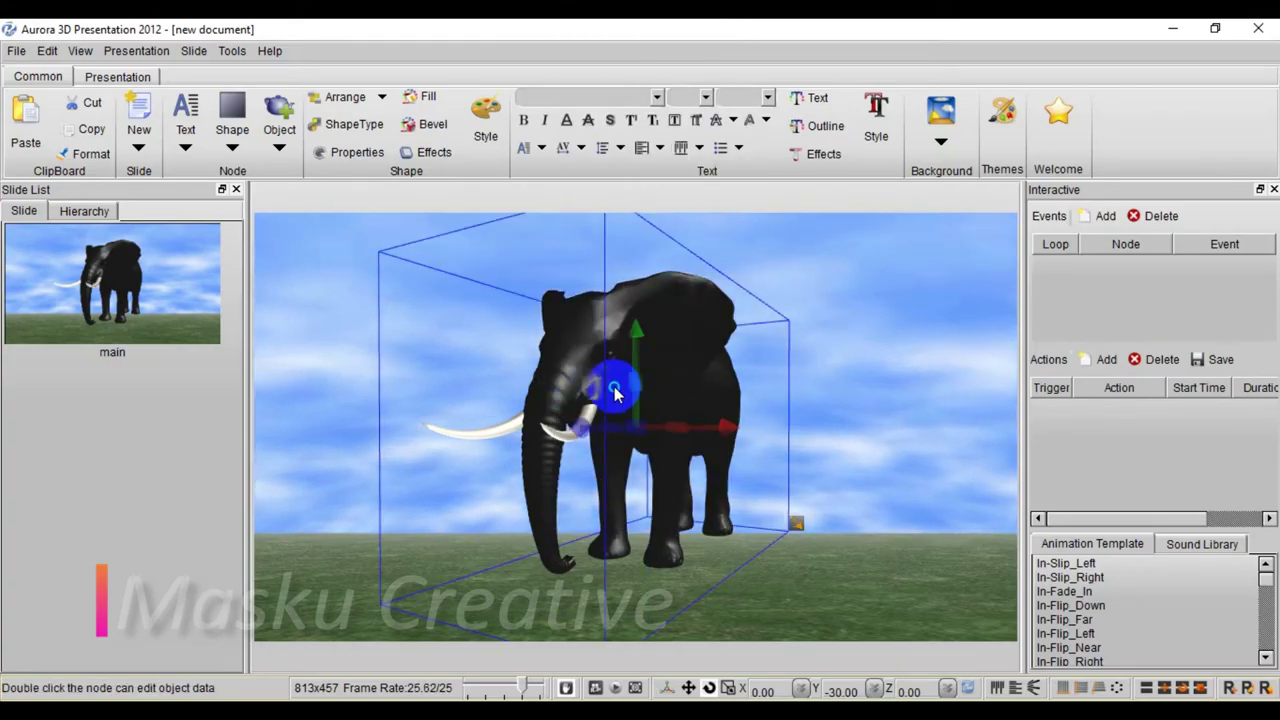
Review the elephant's node properties for visibility and mouse control during play, and close them without changes
right_click(615, 393)
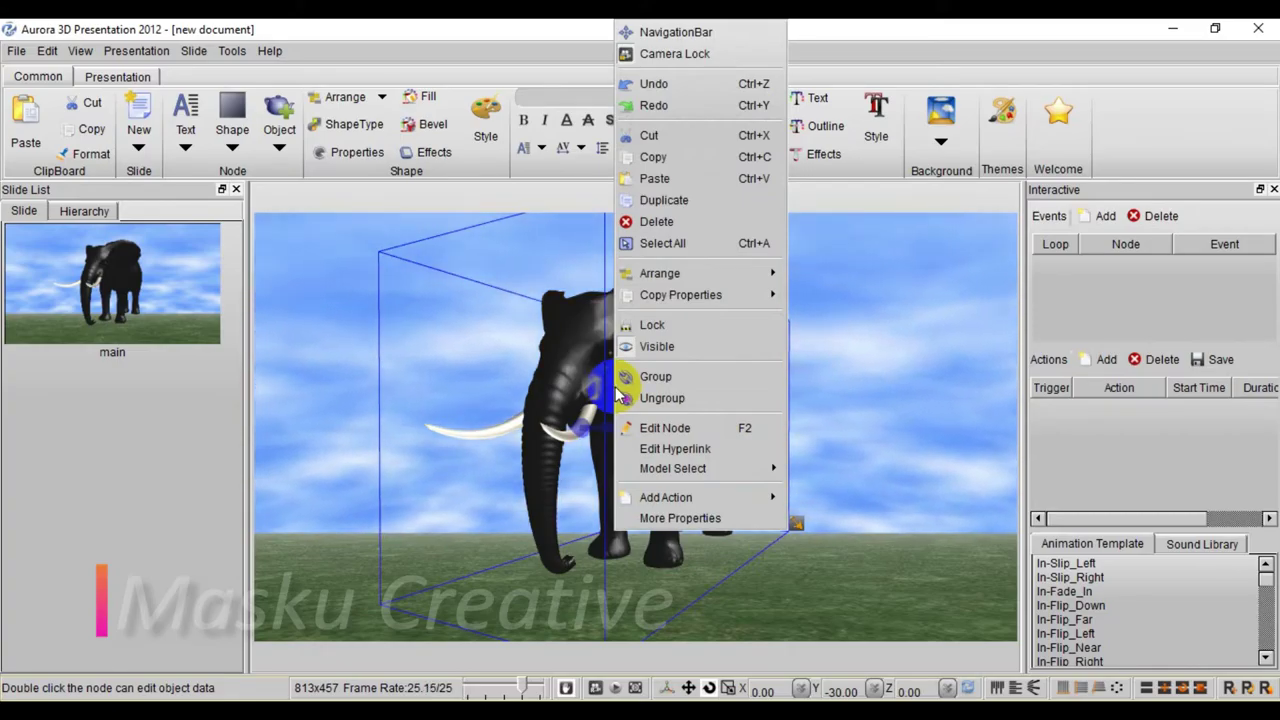
click(661, 520)
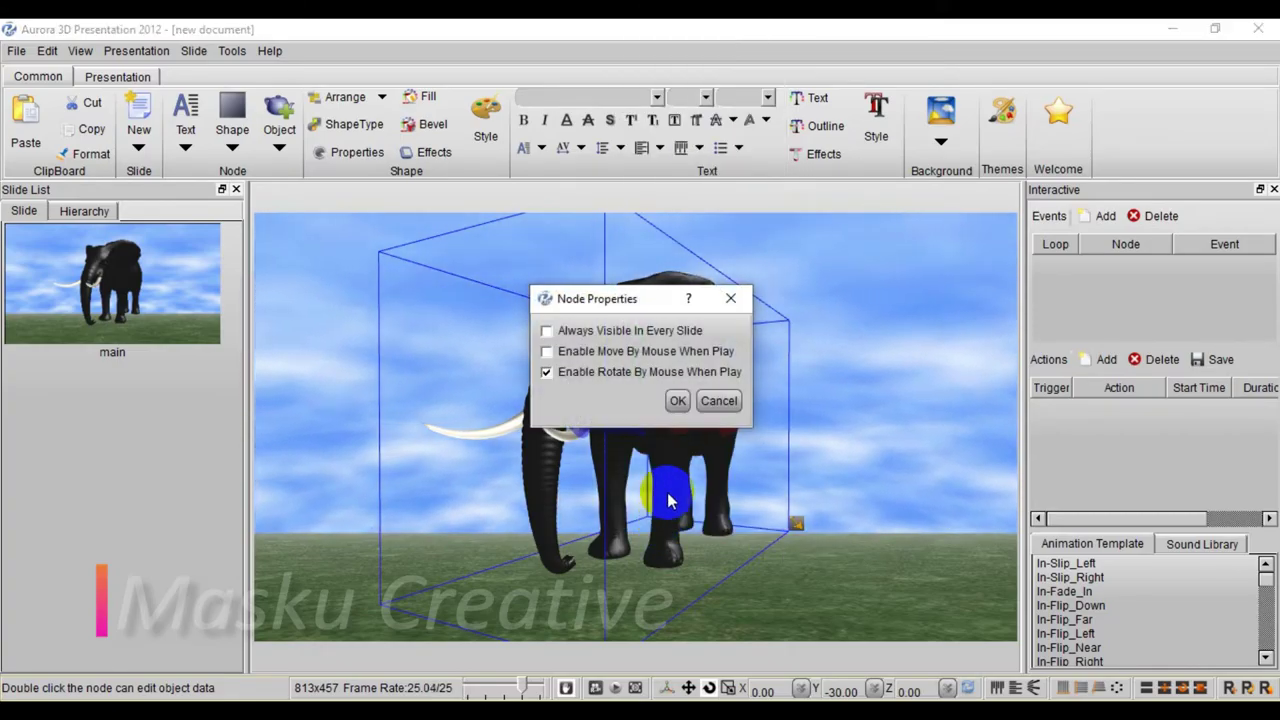
click(731, 298)
click(693, 393)
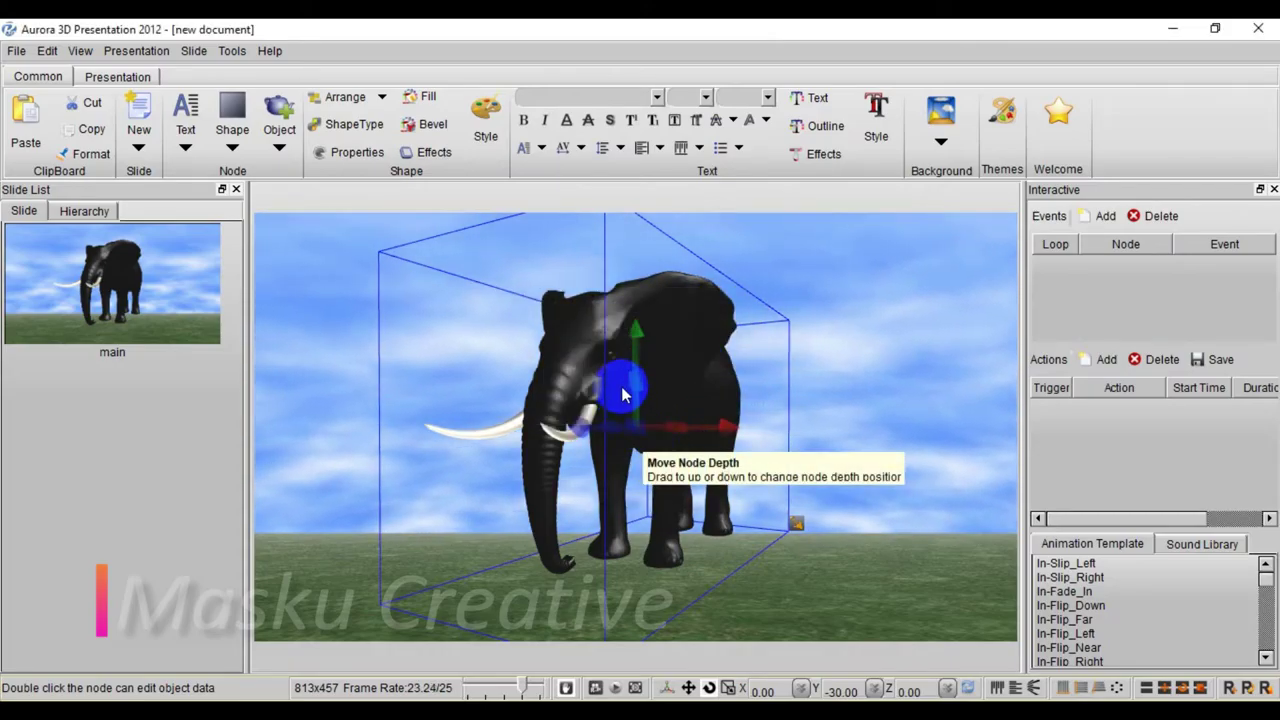
Rotate the elephant to about 61.5 degrees around the Y axis and deselect it
drag(642, 380, 654, 425)
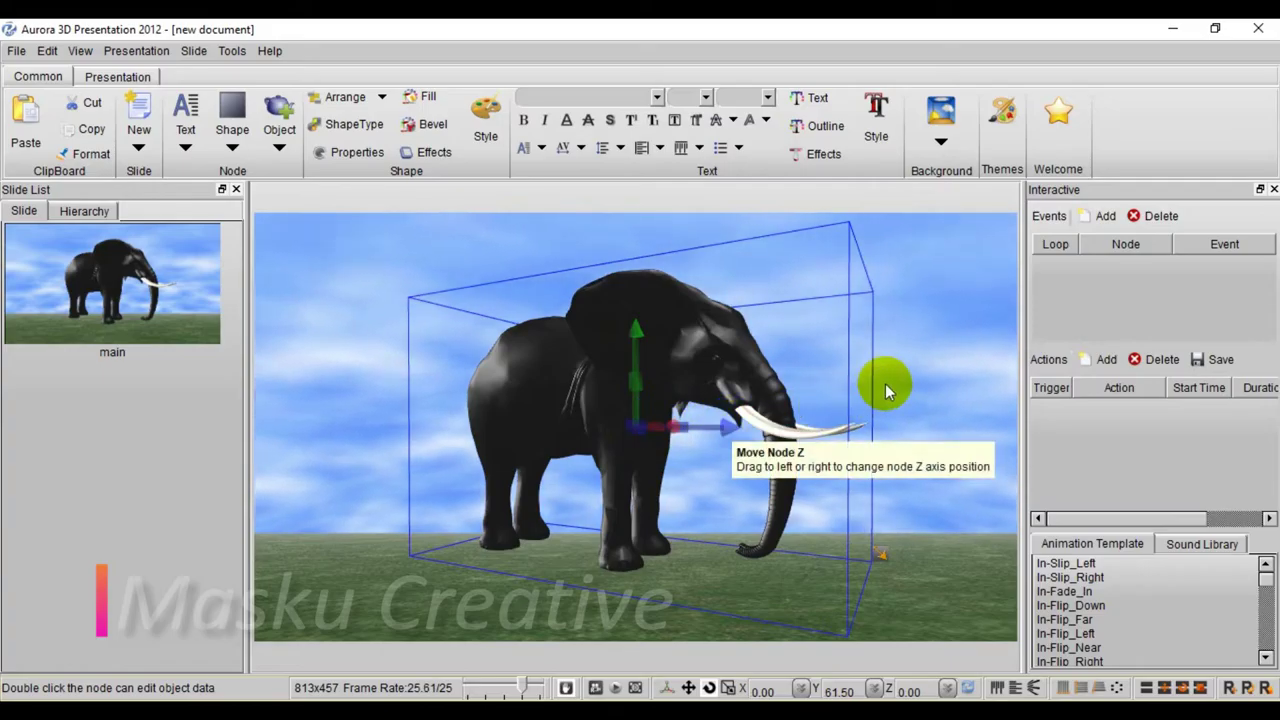
click(354, 290)
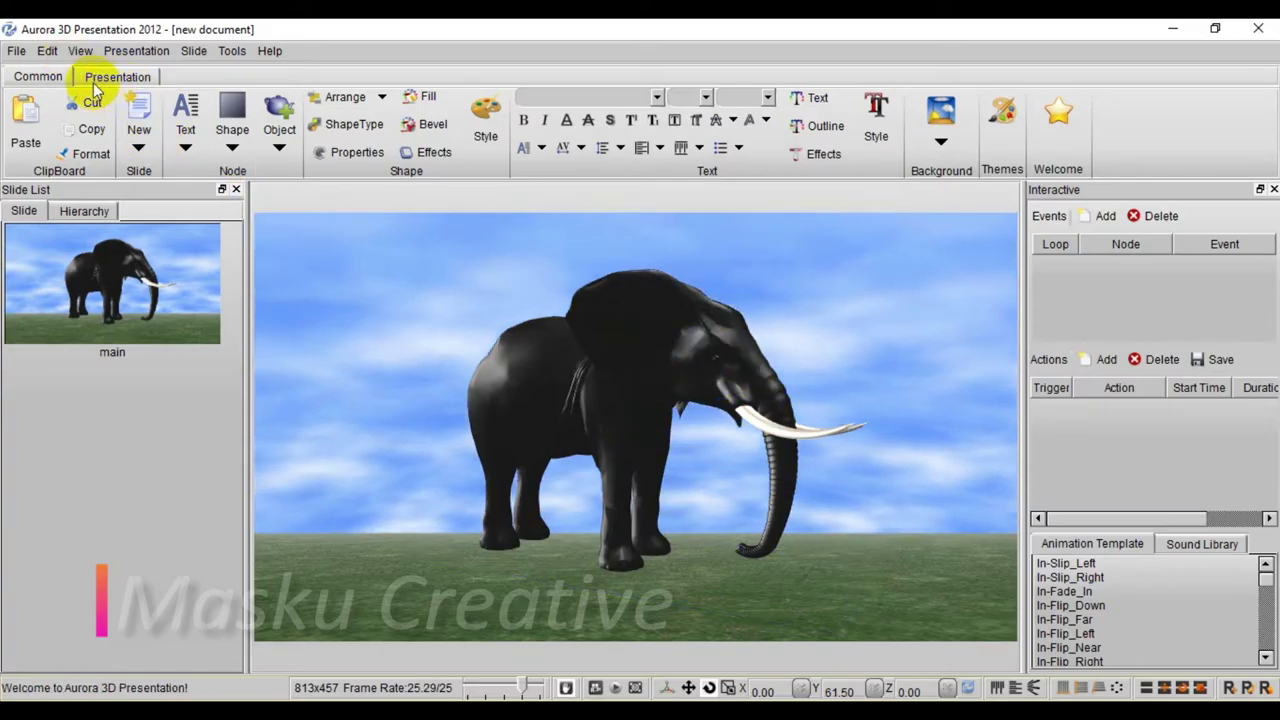
Orbit the scene camera around the elephant to examine it from several angles, and return to a level view
click(47, 50)
click(60, 95)
drag(609, 372, 940, 457)
drag(569, 440, 612, 440)
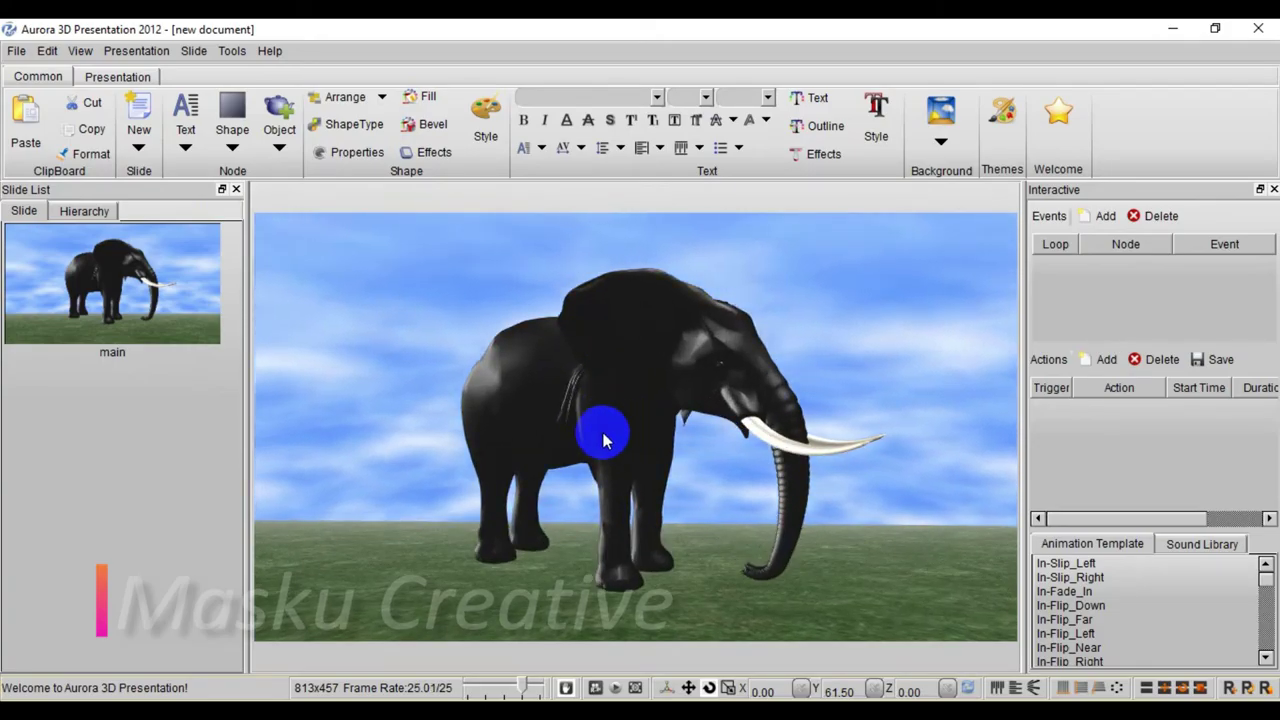
mouse_move(565, 415)
mouse_down()
mouse_move(574, 403)
mouse_move(603, 423)
mouse_move(637, 414)
mouse_move(644, 436)
mouse_move(640, 384)
mouse_move(490, 386)
mouse_move(523, 386)
mouse_up()
click(596, 688)
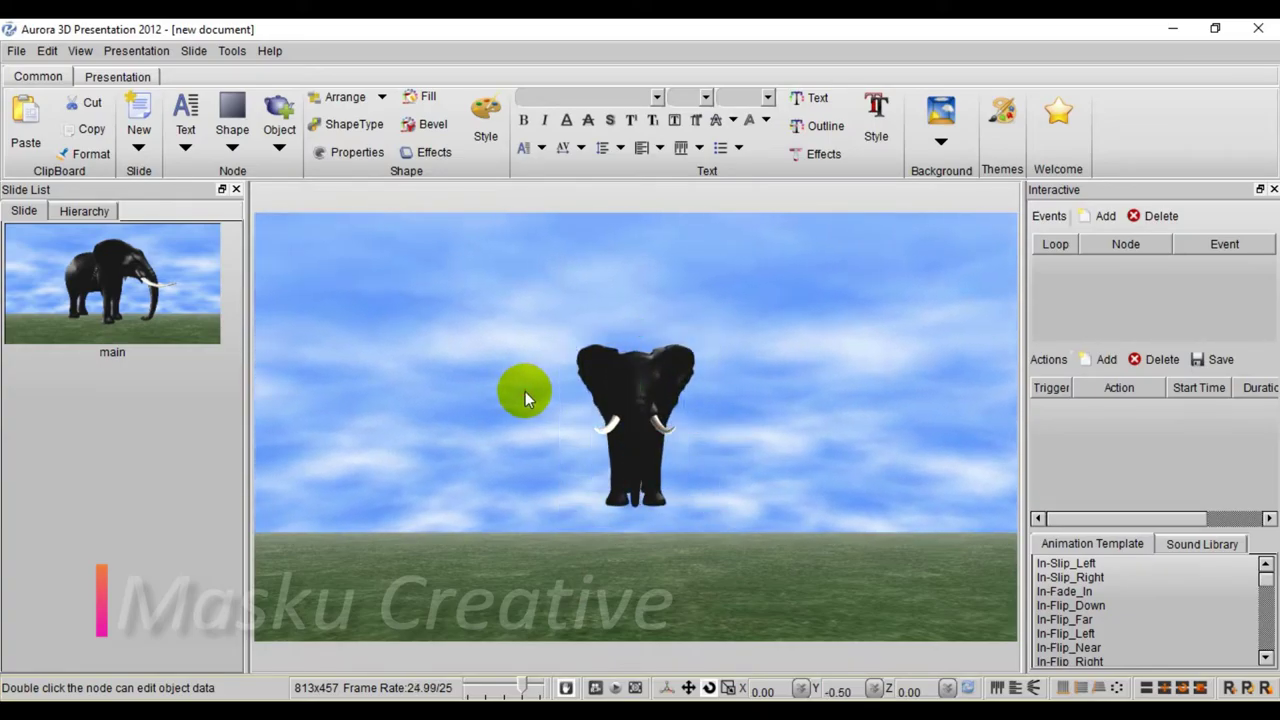
Move the elephant forward to about 40.6 on Z and rotate it to about -53 degrees around the Y axis
drag(636, 432, 1246, 404)
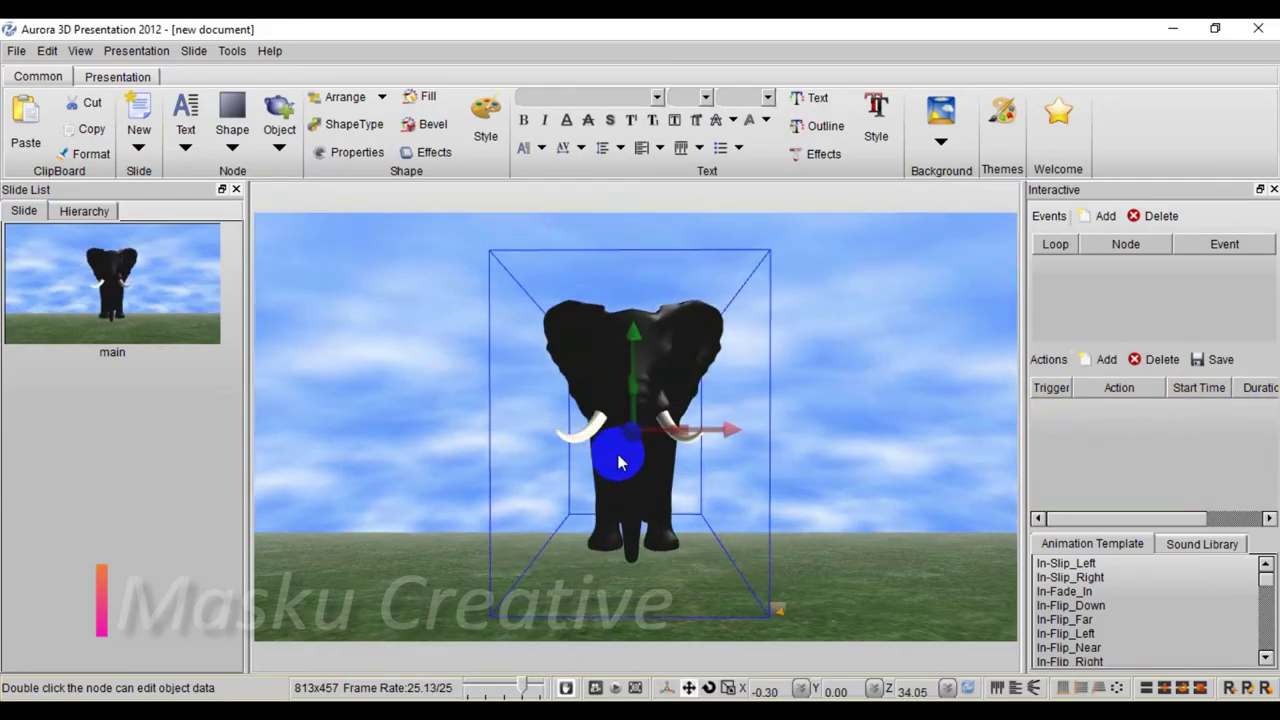
drag(636, 450, 729, 457)
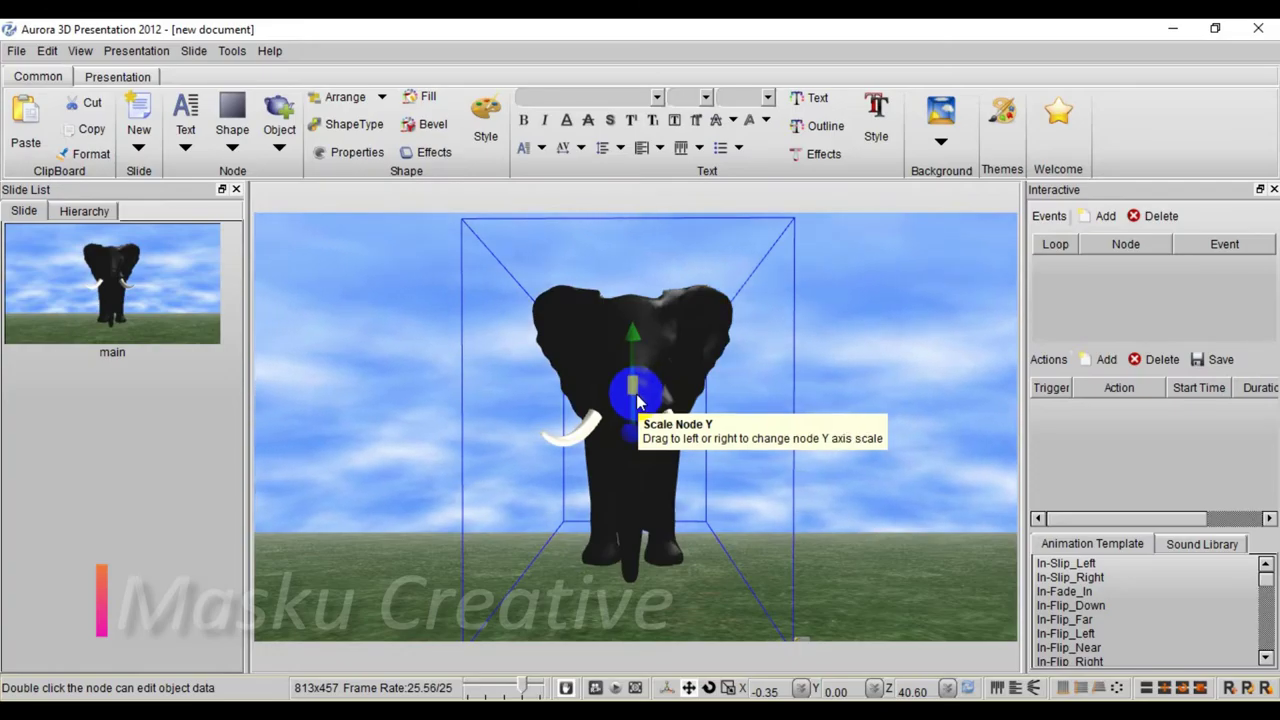
mouse_move(615, 400)
mouse_down()
mouse_move(481, 396)
mouse_move(760, 395)
mouse_move(524, 404)
mouse_move(634, 400)
mouse_up()
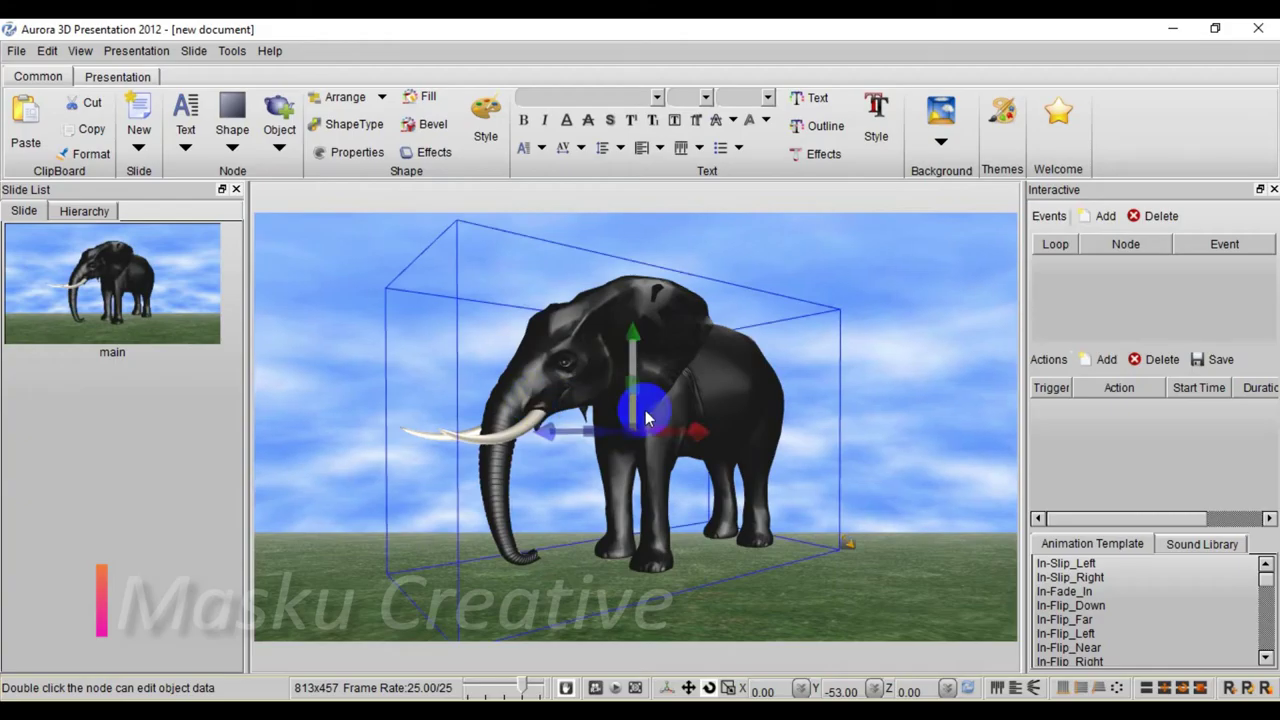
click(886, 376)
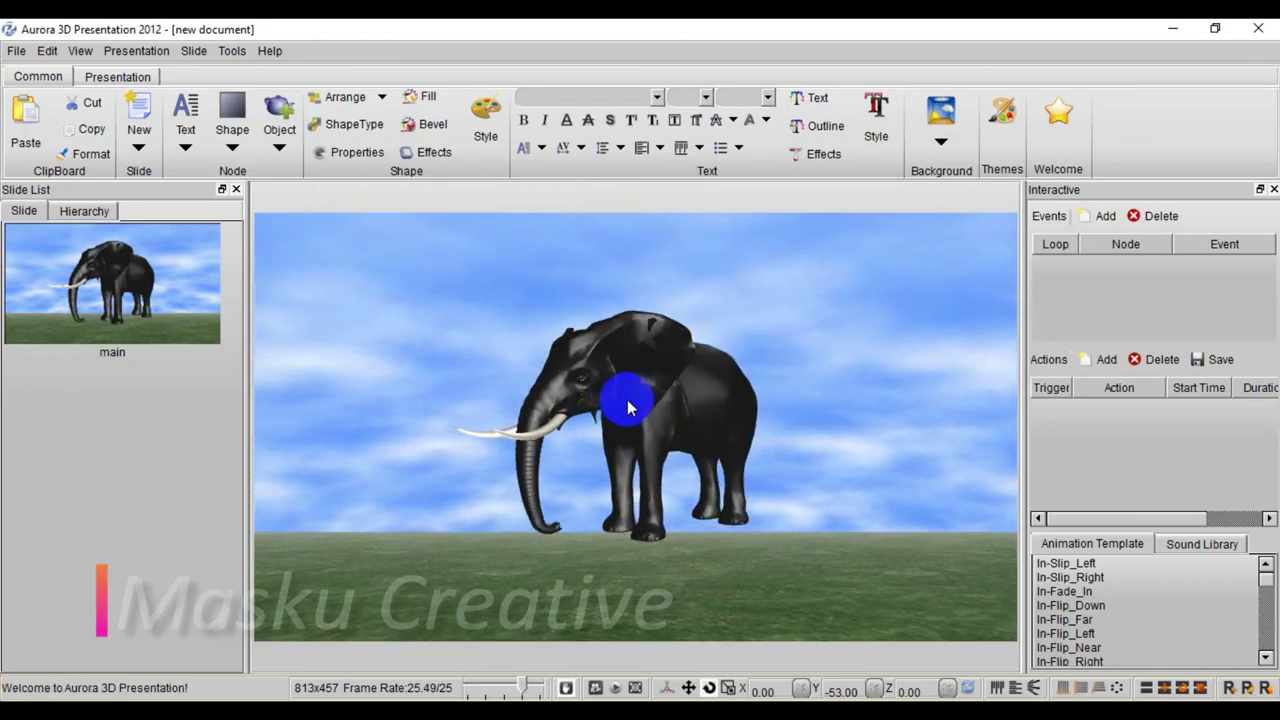
Try blue, white and gray fills on the elephant, settling on standard yellow with the eighth preset texture
click(684, 402)
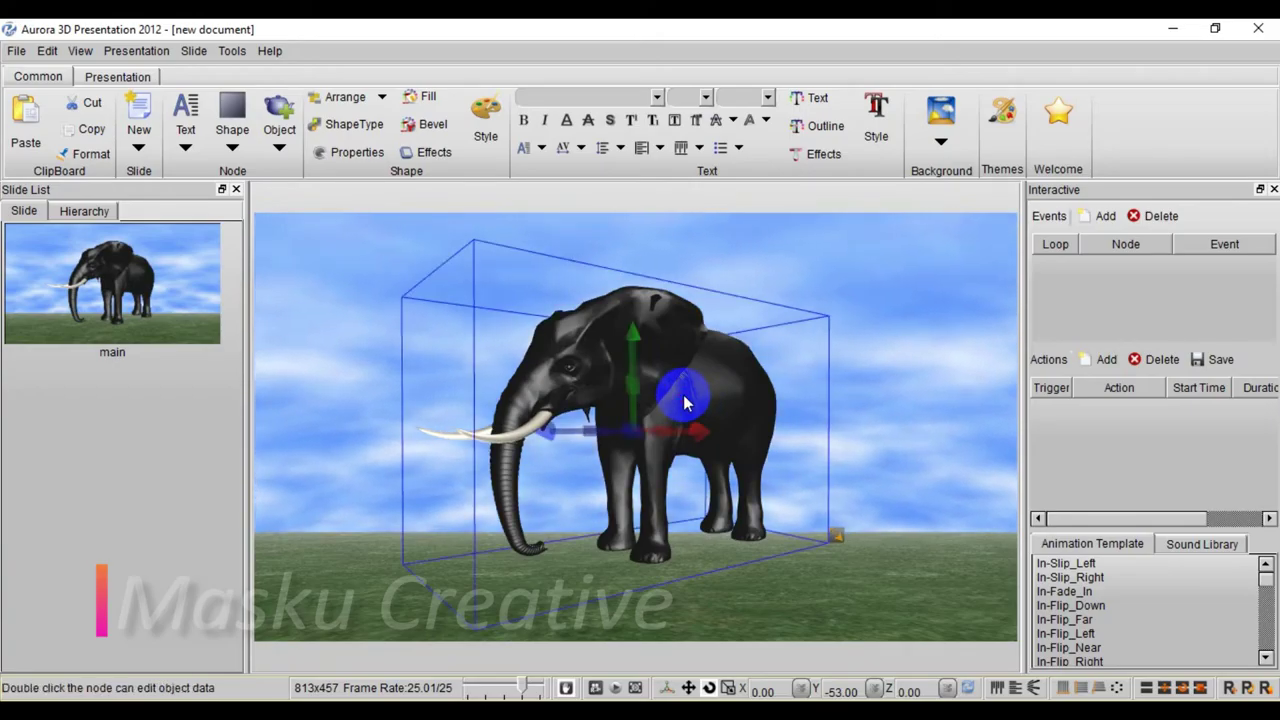
click(411, 103)
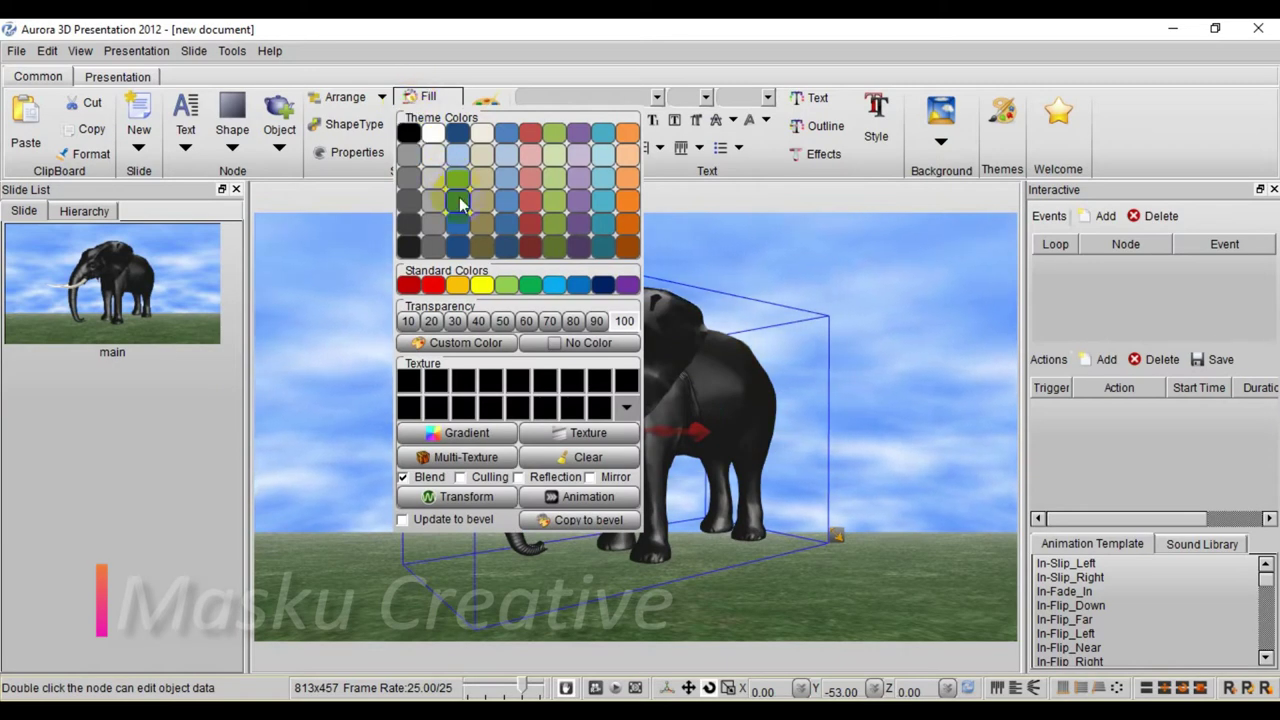
click(459, 199)
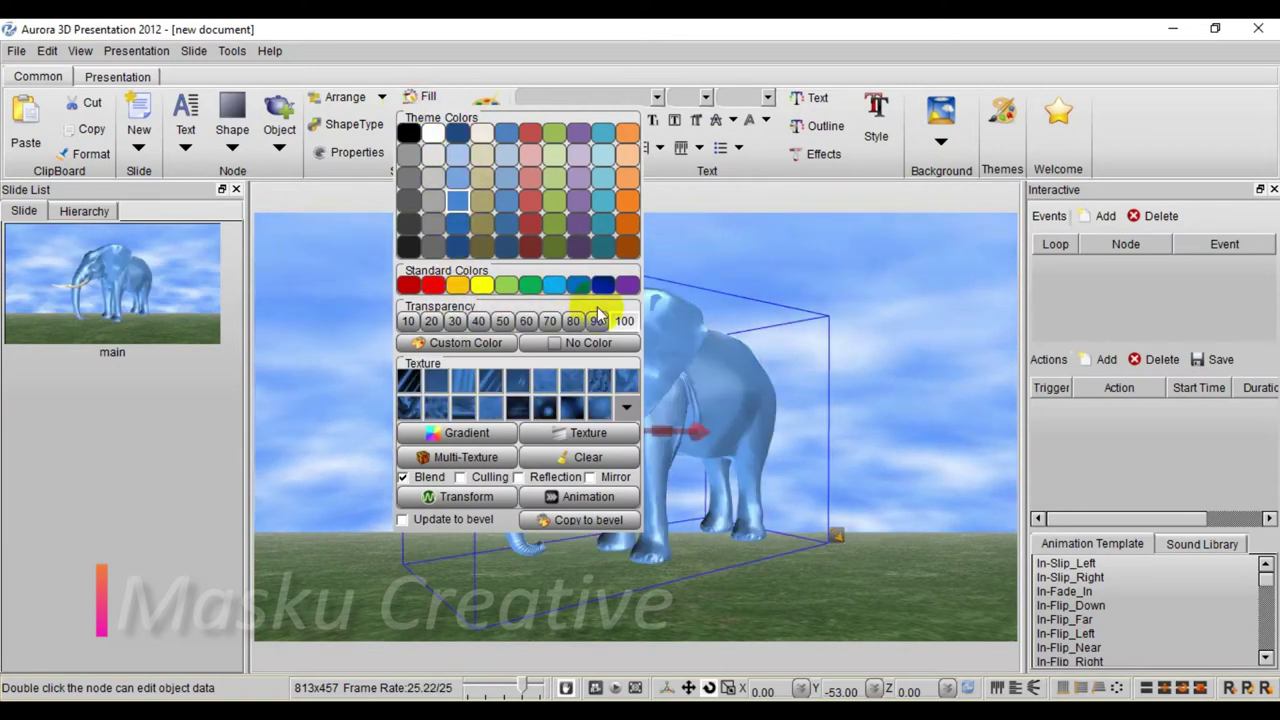
click(431, 134)
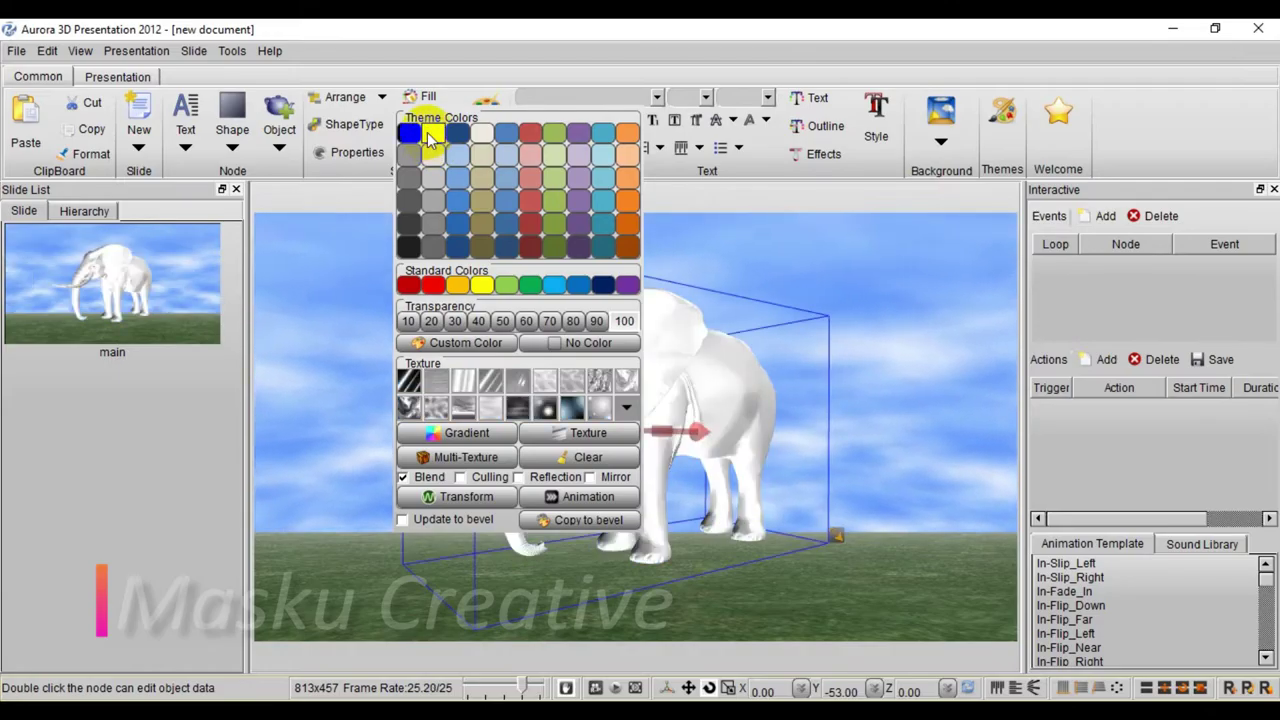
click(435, 183)
click(434, 206)
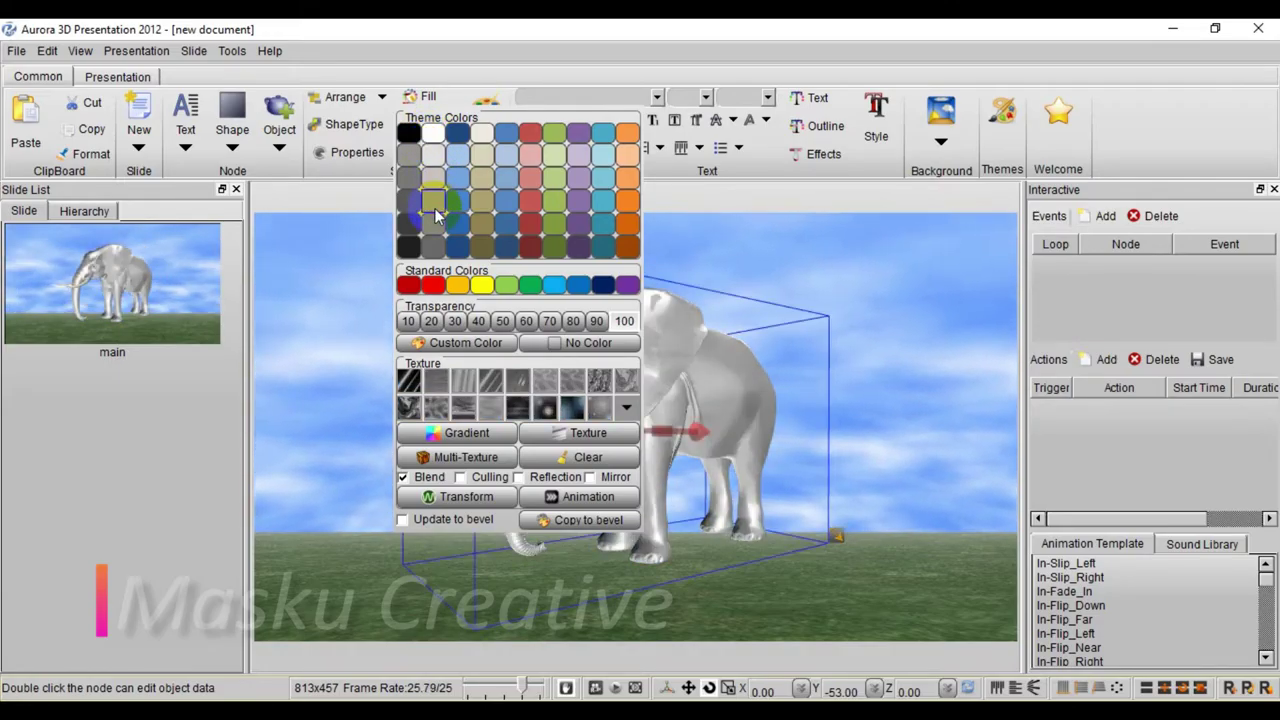
click(543, 286)
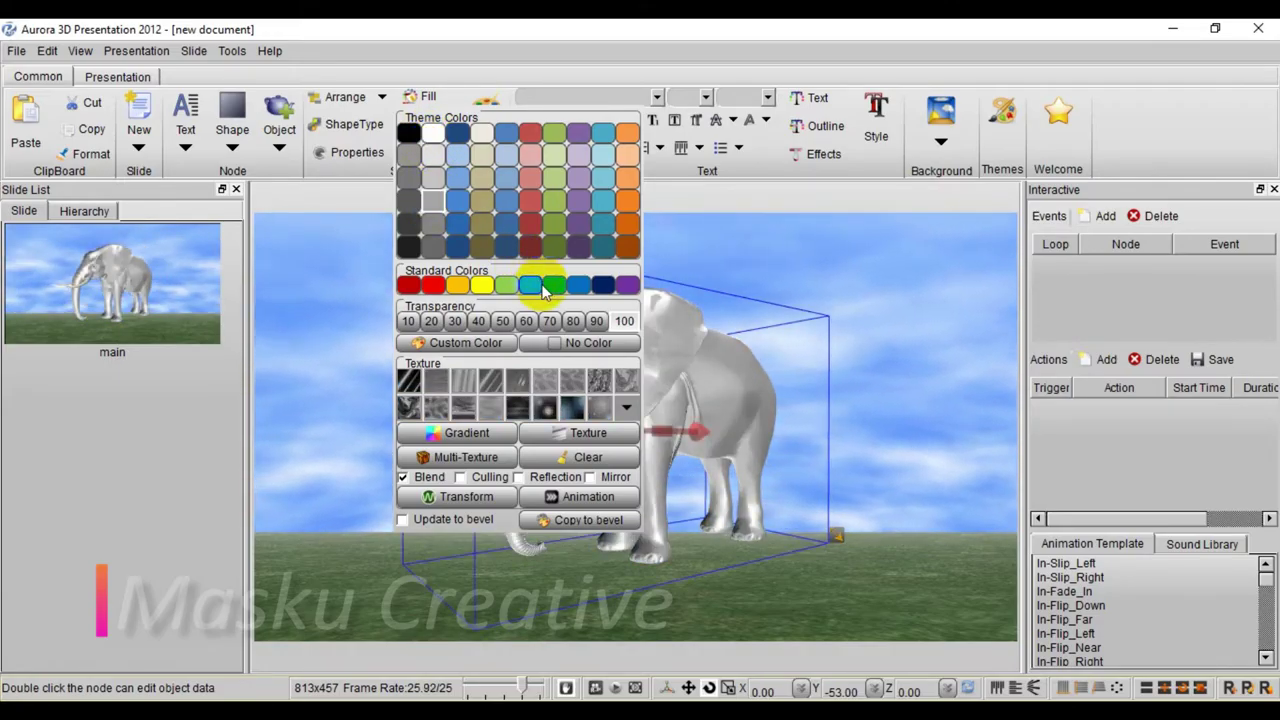
click(481, 286)
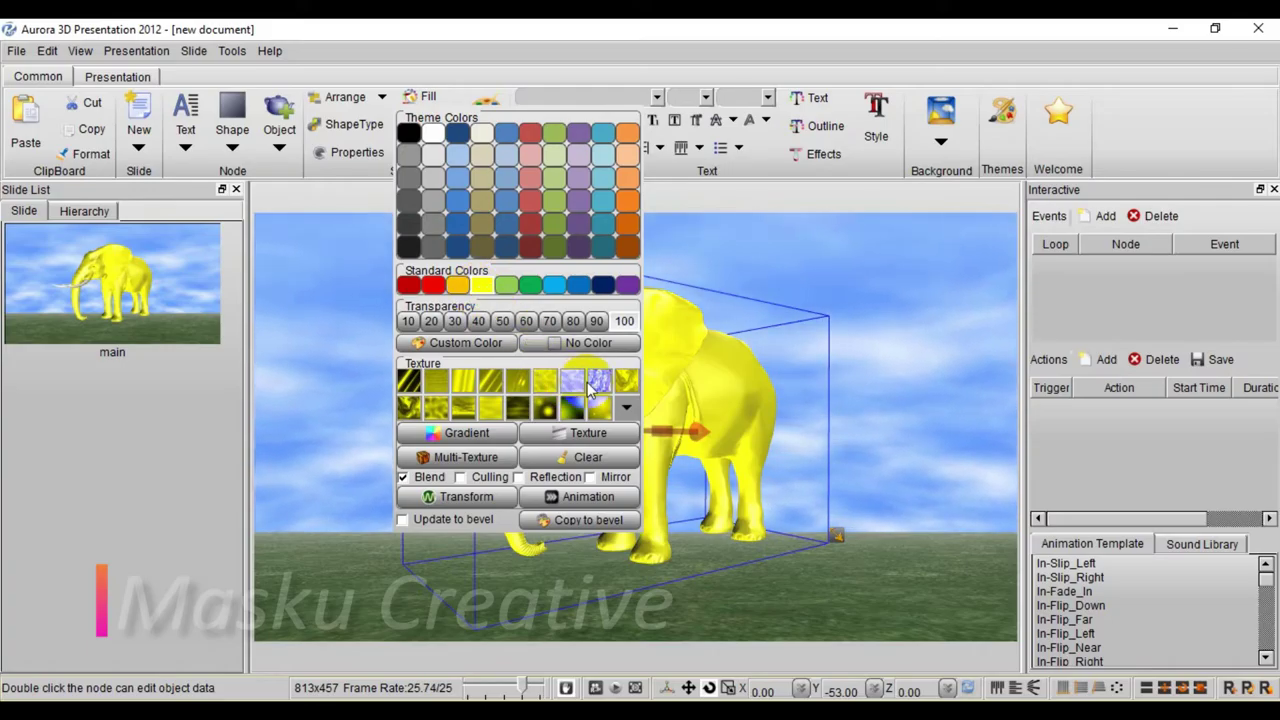
click(599, 381)
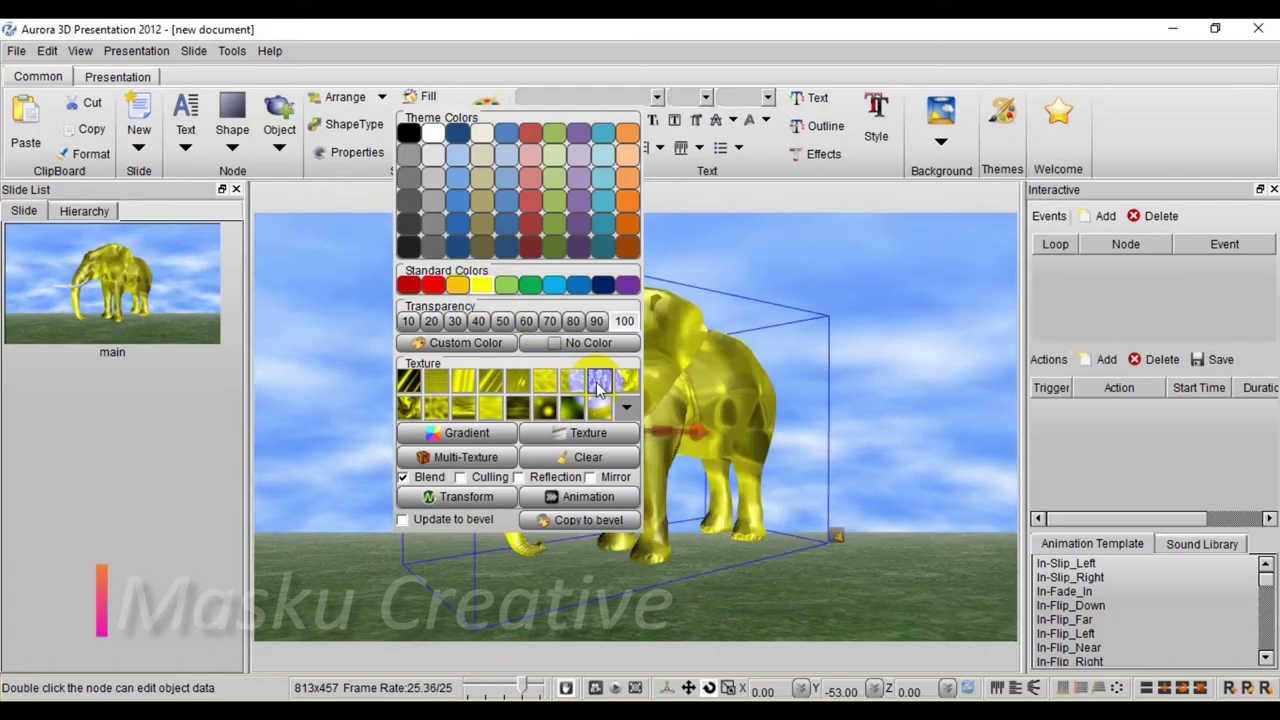
Apply the Rotate template as the texture animation of the elephant's fill
click(590, 497)
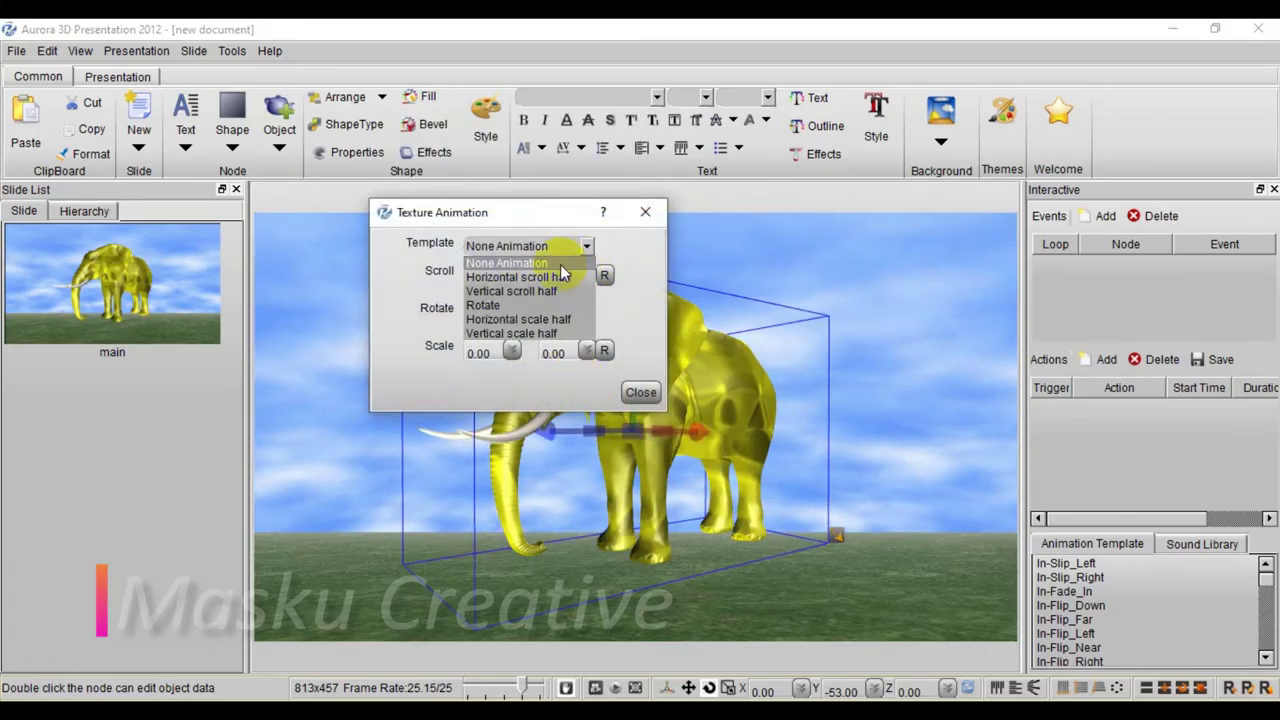
click(505, 304)
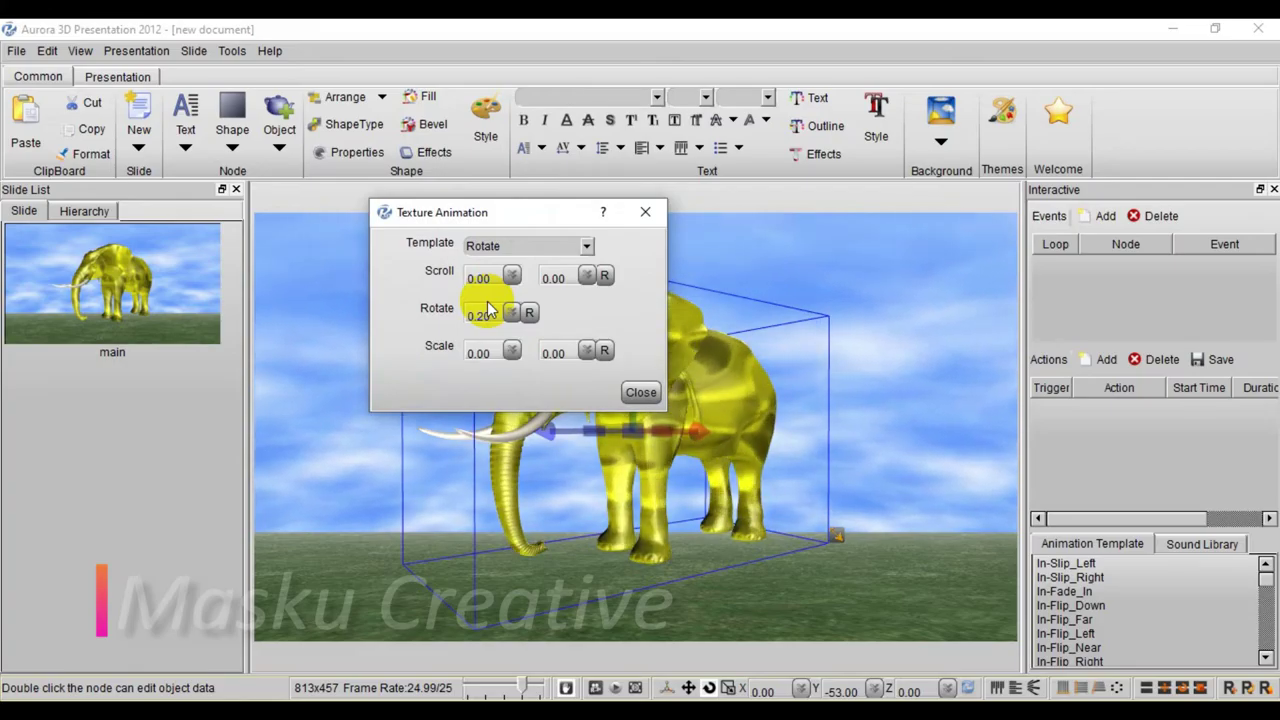
click(588, 248)
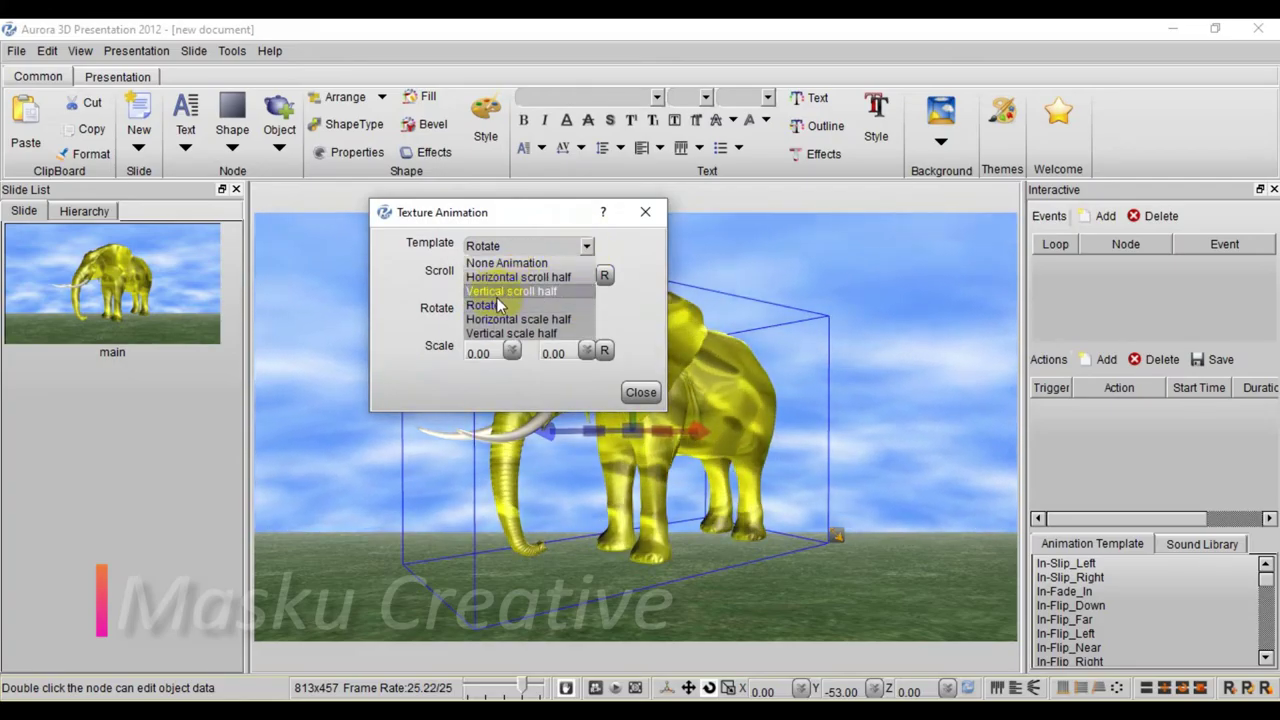
click(613, 248)
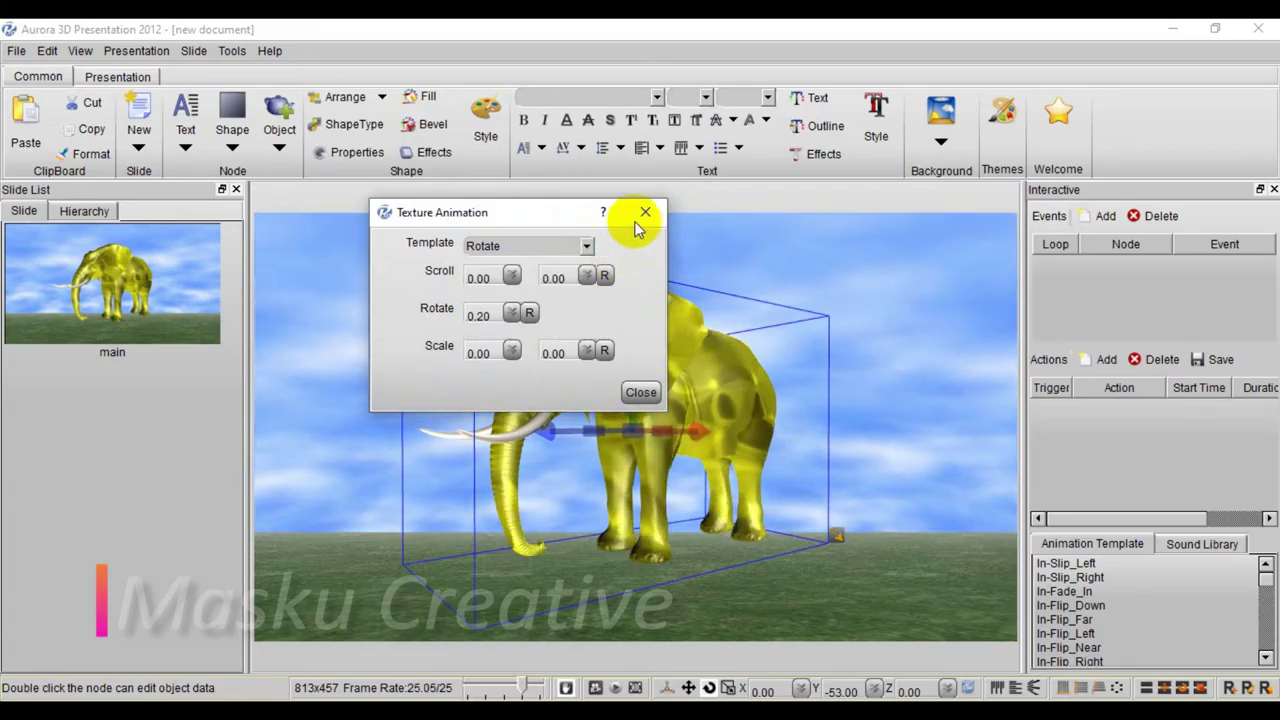
click(646, 211)
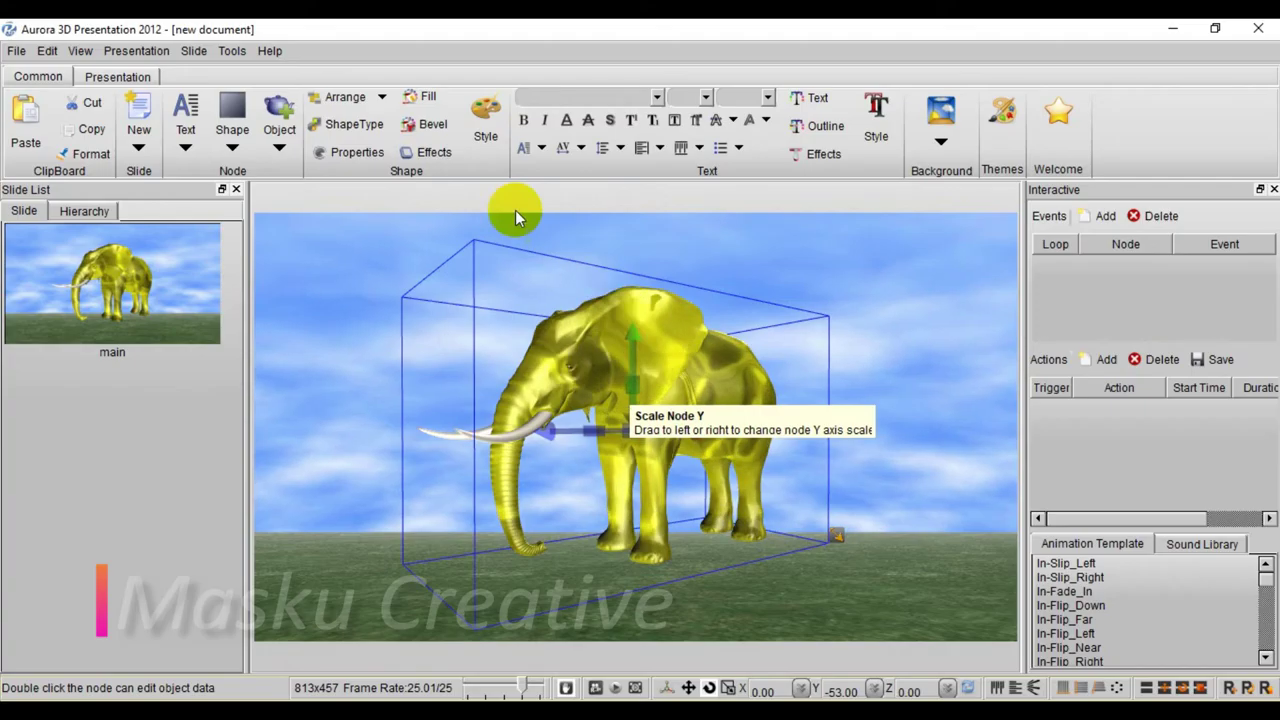
Enable Reflection and Mirror for the elephant's fill texture, and inspect the deselected model by orbiting the scene
click(423, 98)
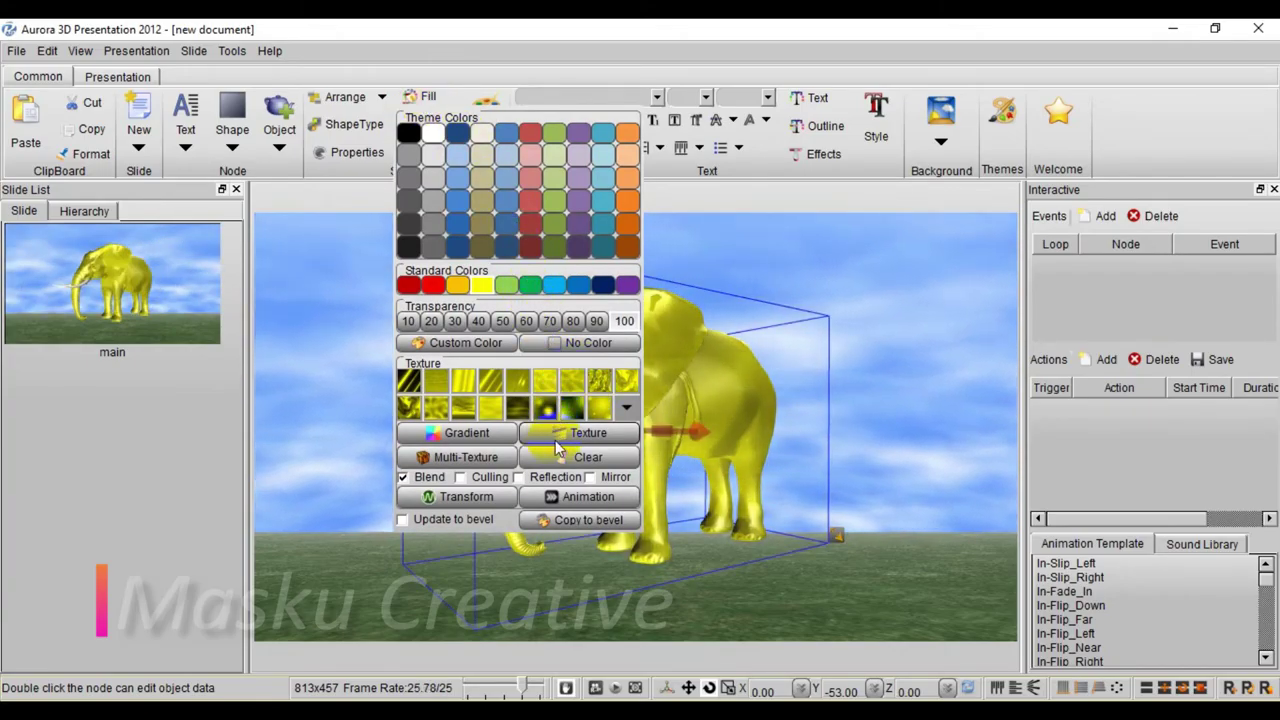
click(518, 477)
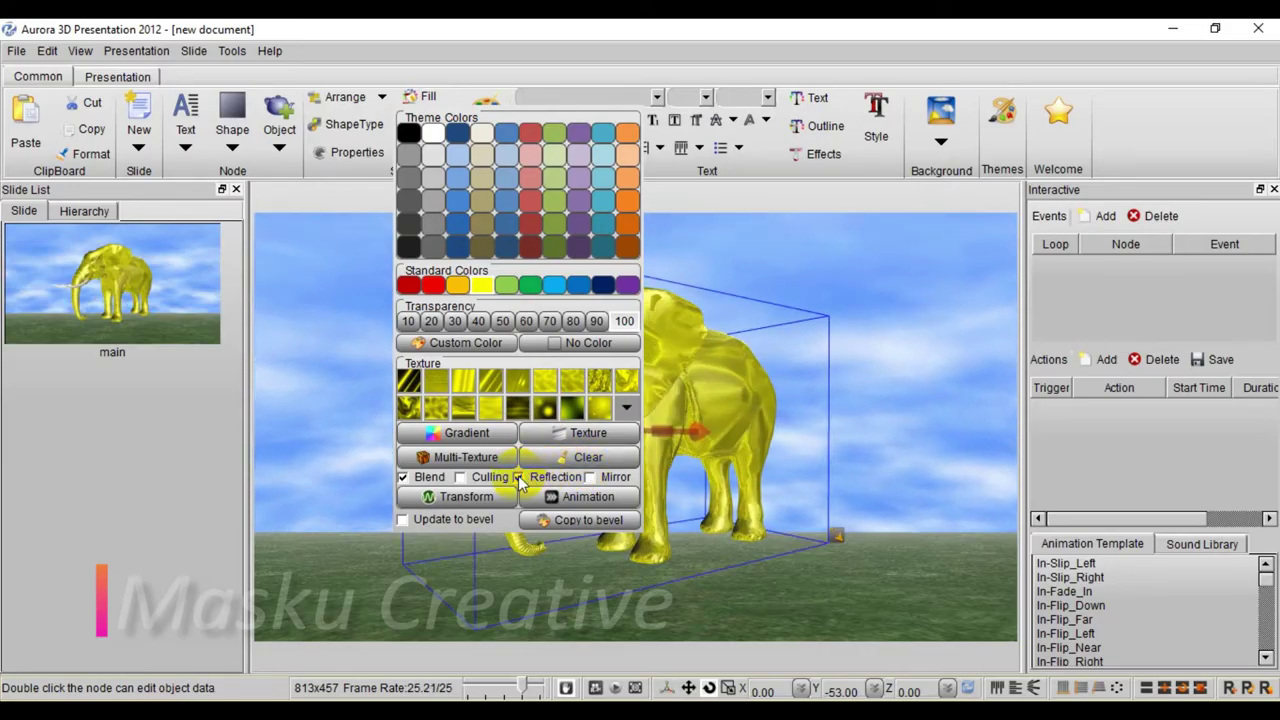
click(590, 478)
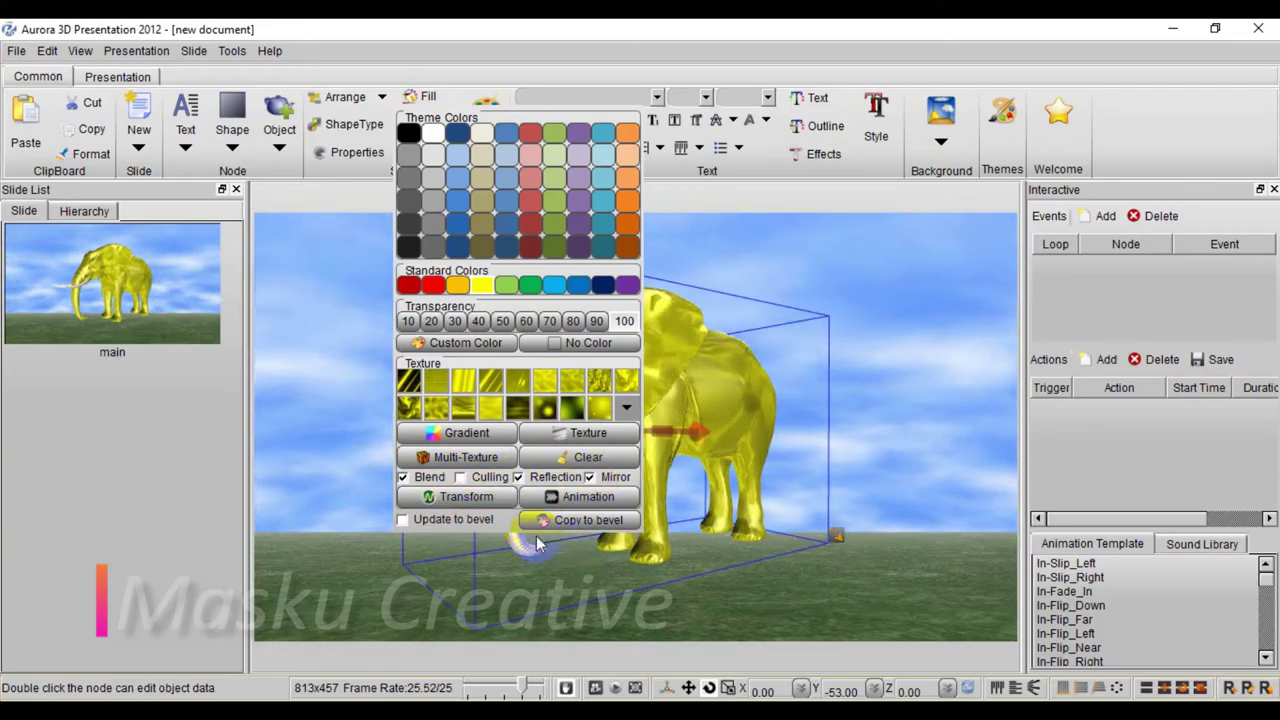
click(903, 402)
drag(852, 411, 672, 416)
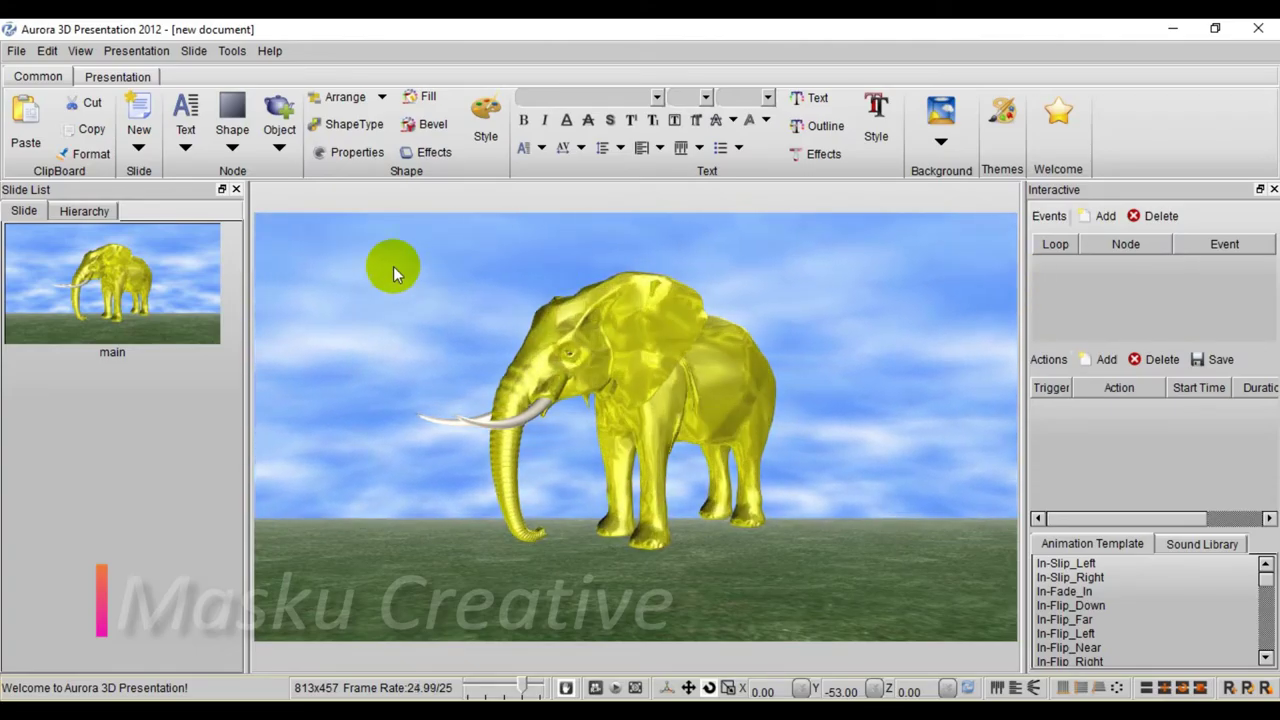
Add a Slide Show event for the slide to the interactive events
click(1102, 216)
click(1101, 238)
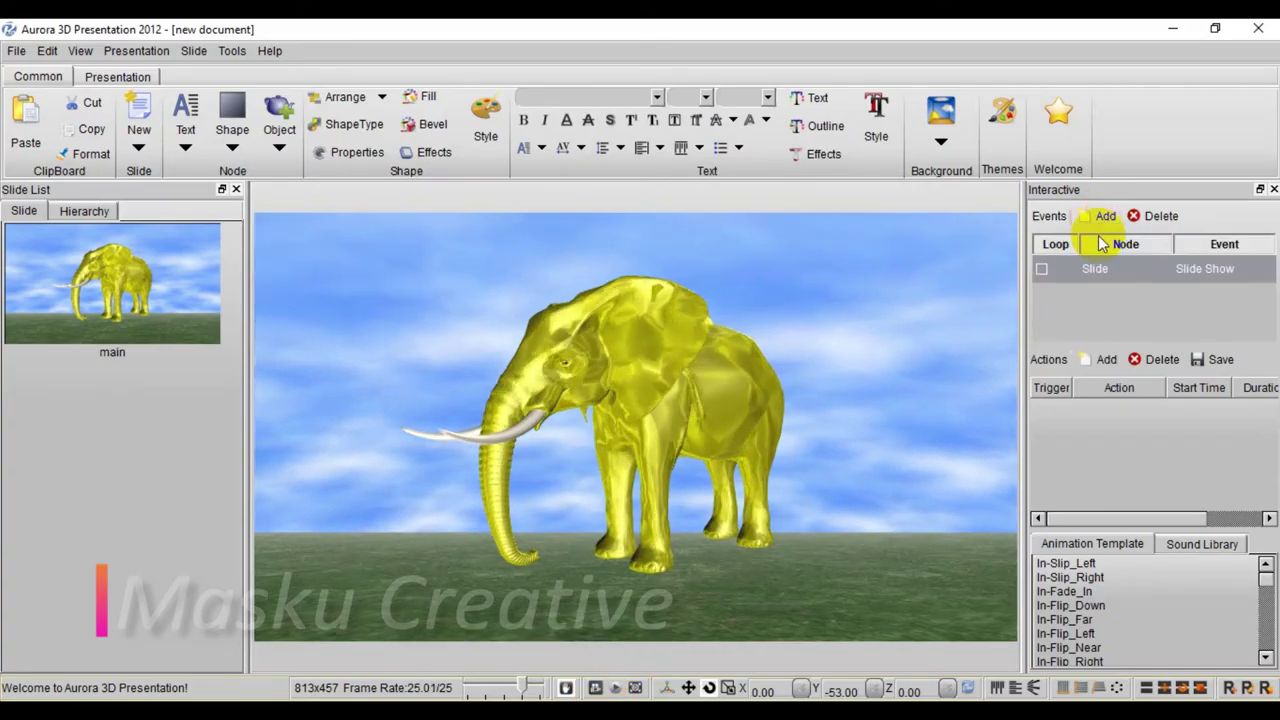
Add a Camera Fixed Animation action of type Reset Camera with Smooth Goto to the Slide Show event
click(1108, 362)
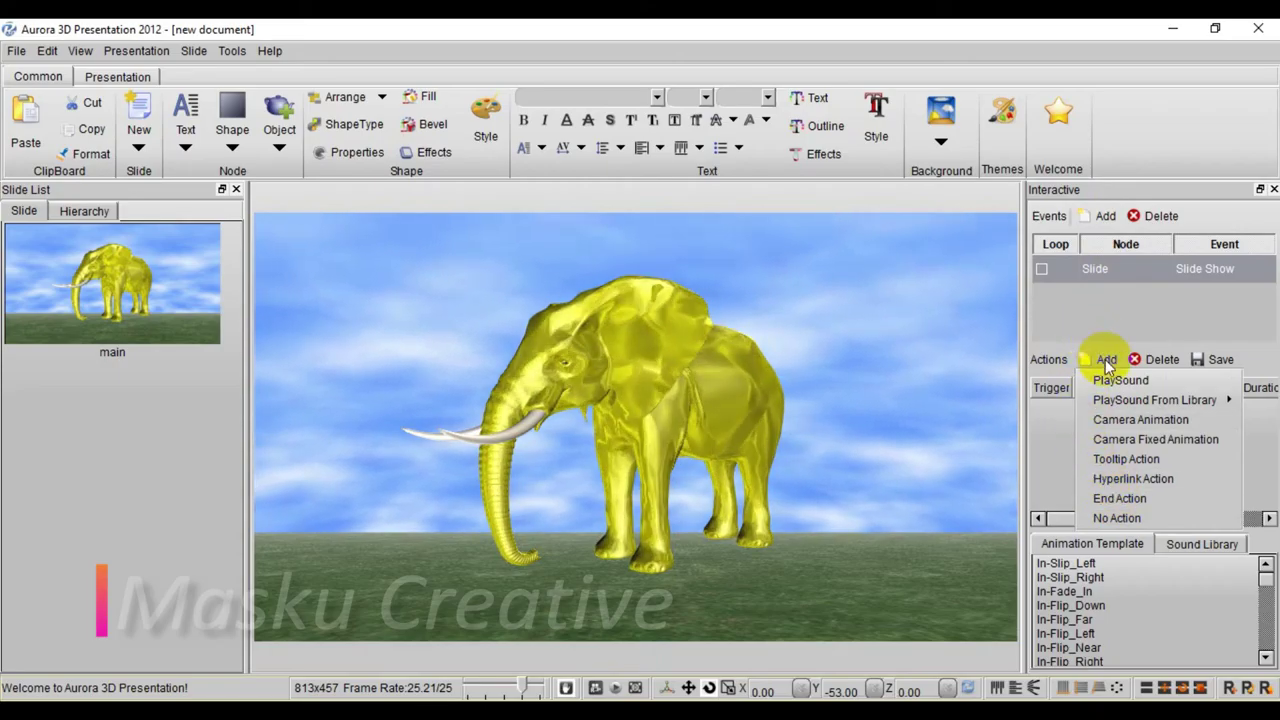
click(1121, 437)
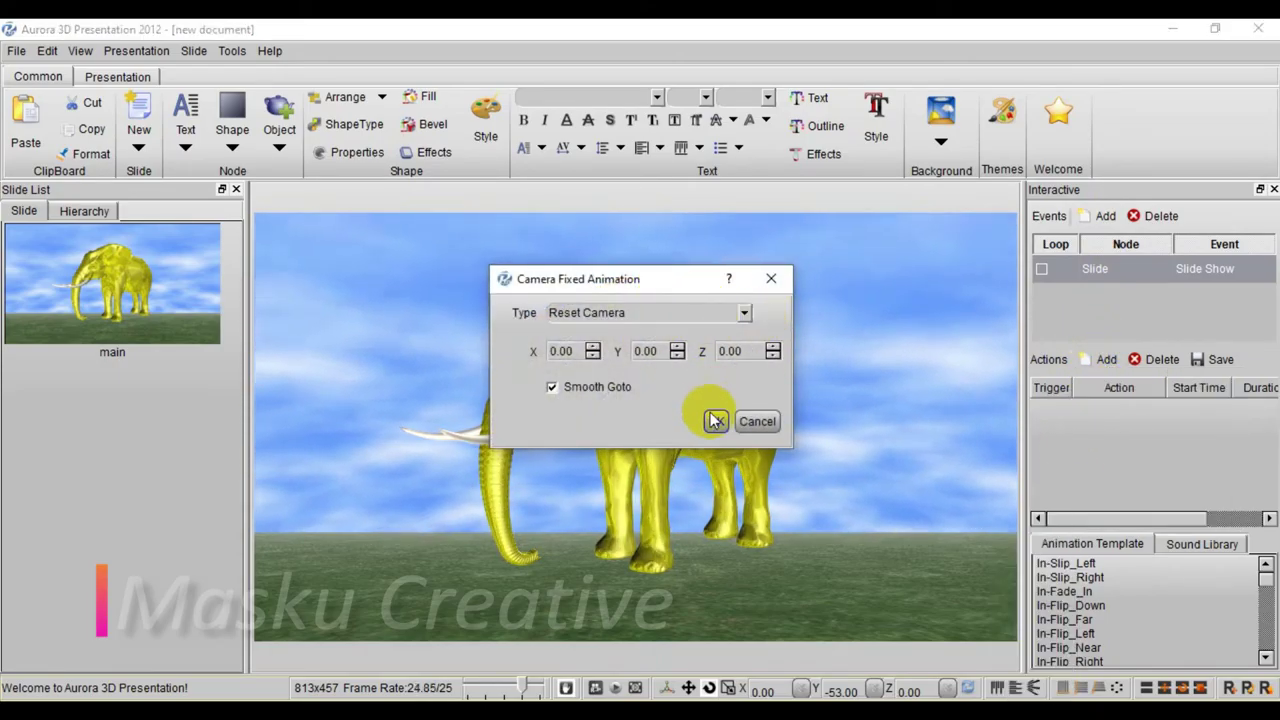
click(717, 421)
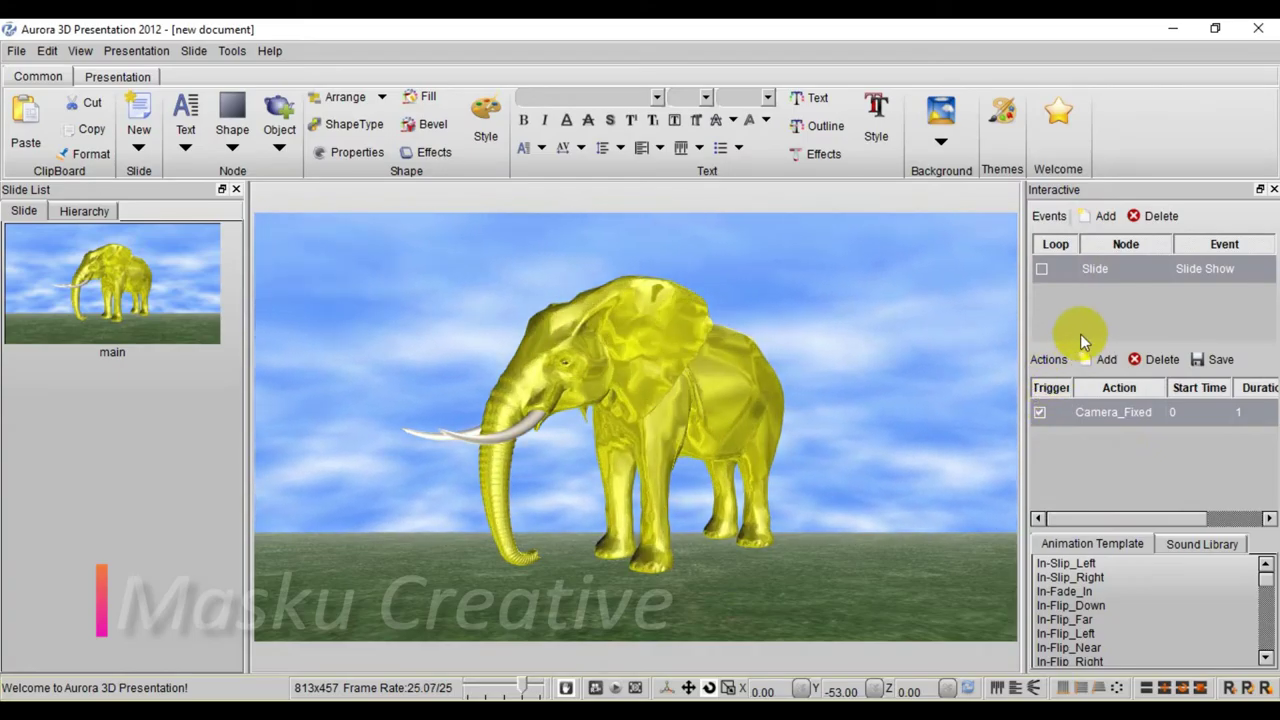
Add a looping KeyPress event for the Space key to the slide's interactive events
click(1106, 216)
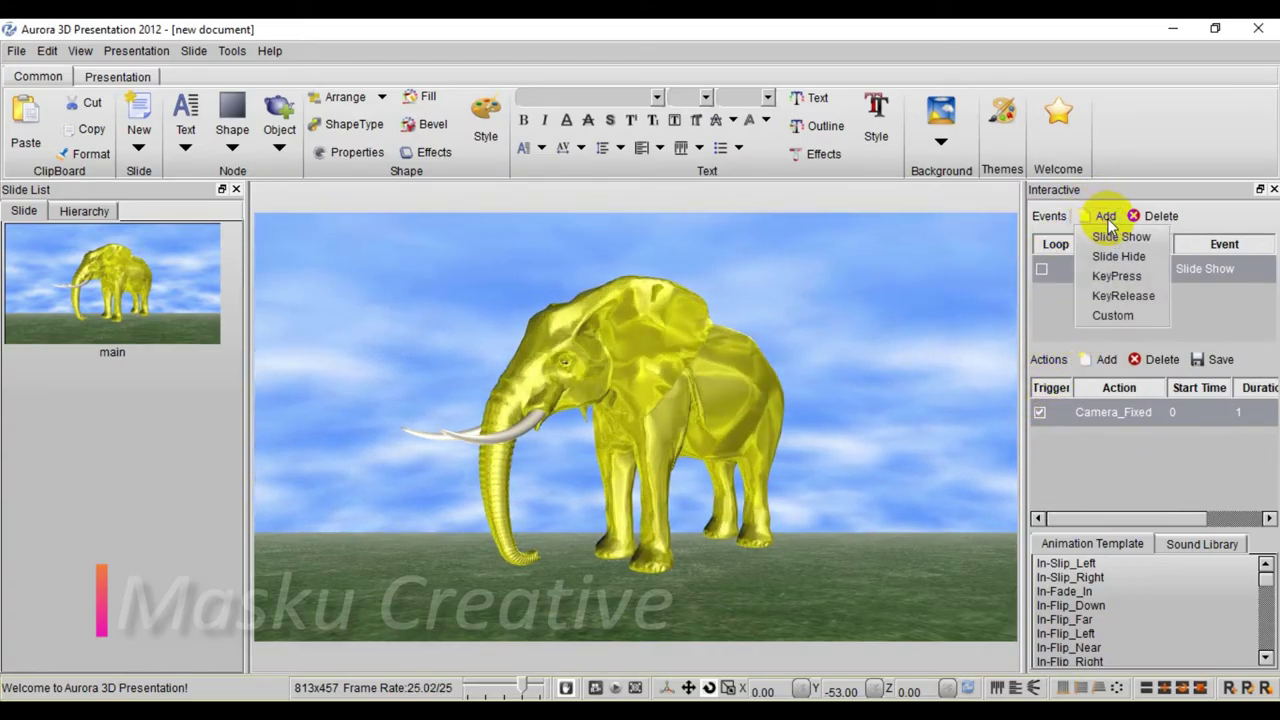
click(1115, 277)
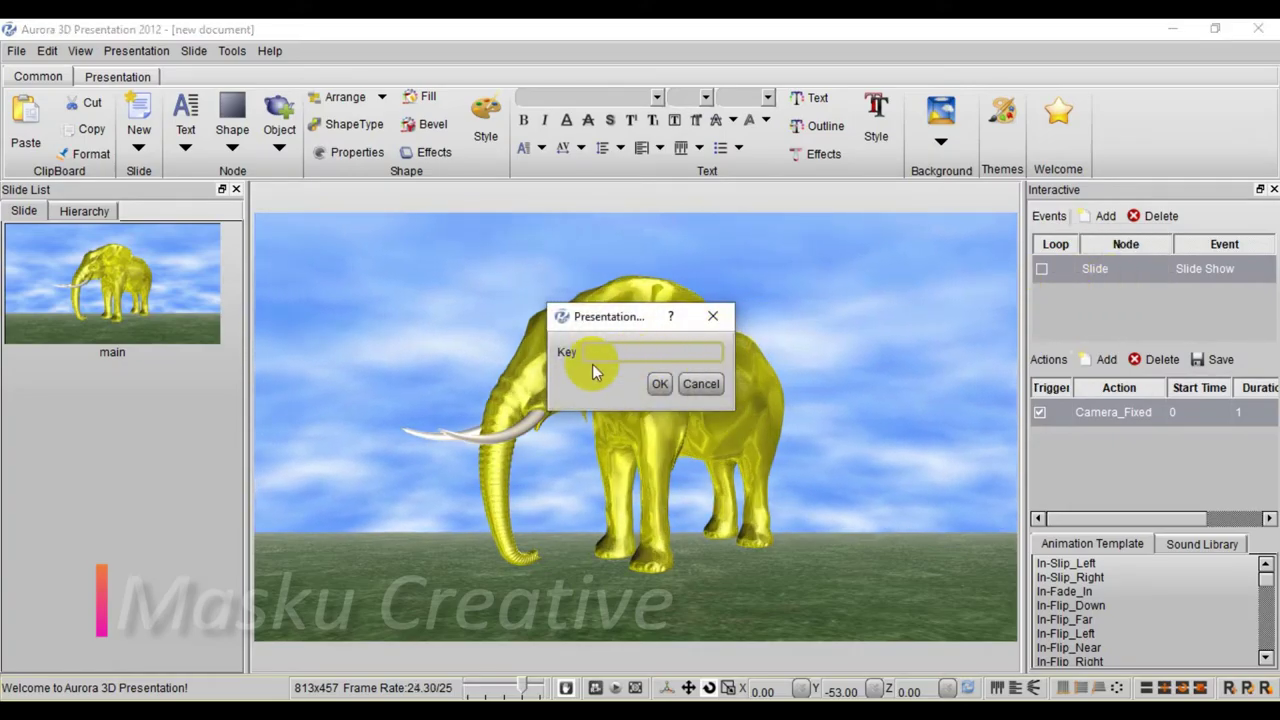
click(660, 384)
click(1043, 296)
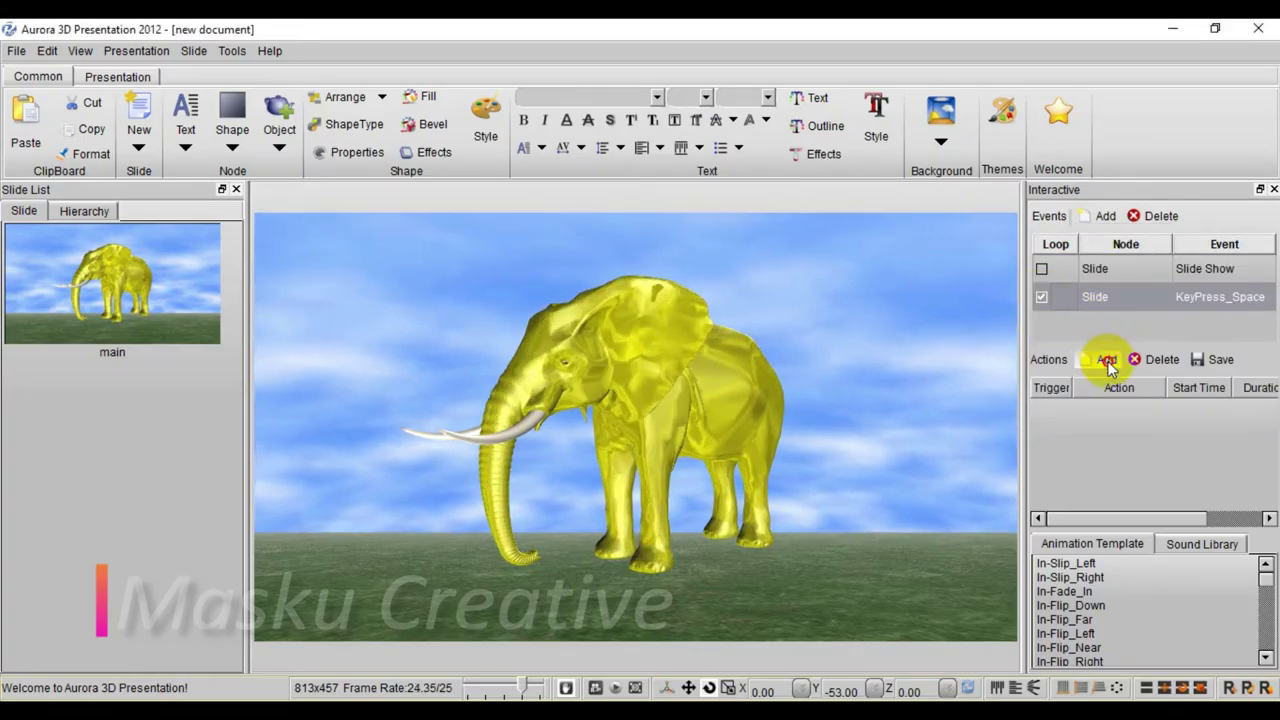
Give the Space KeyPress event a Camera Fixed Animation action of type Reset Camera with Smooth Goto
click(1106, 359)
click(1136, 440)
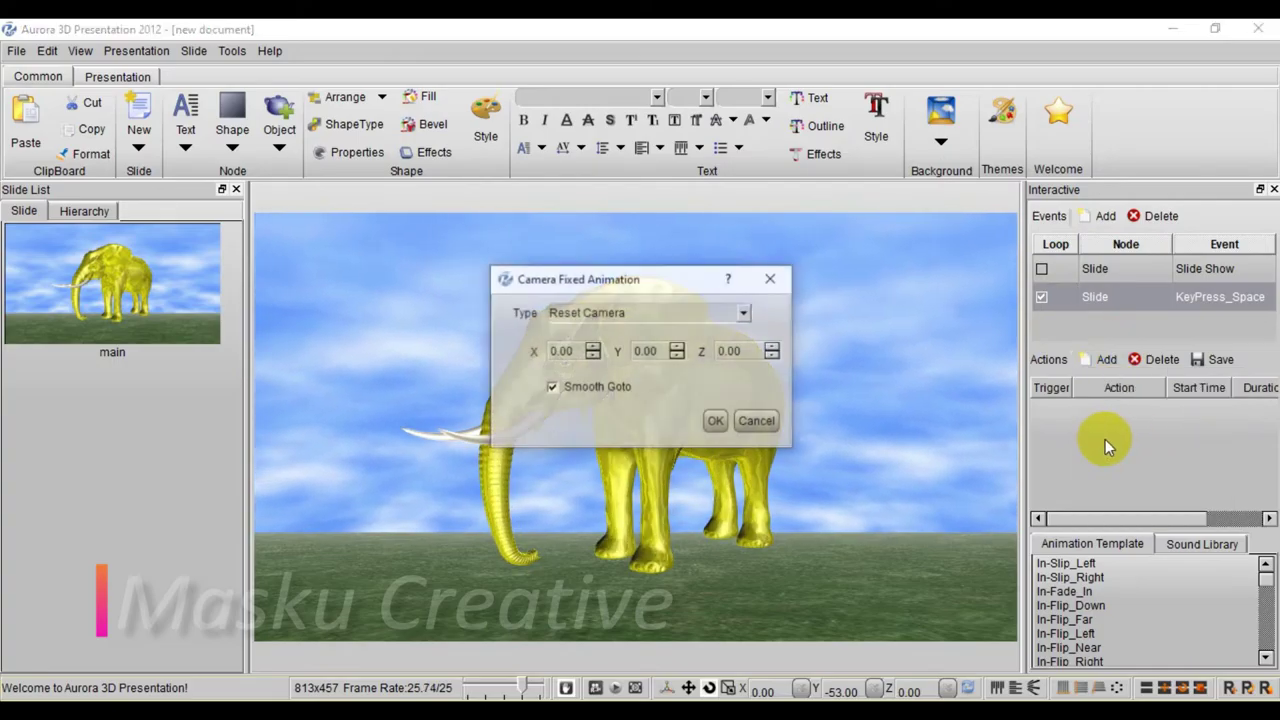
click(712, 423)
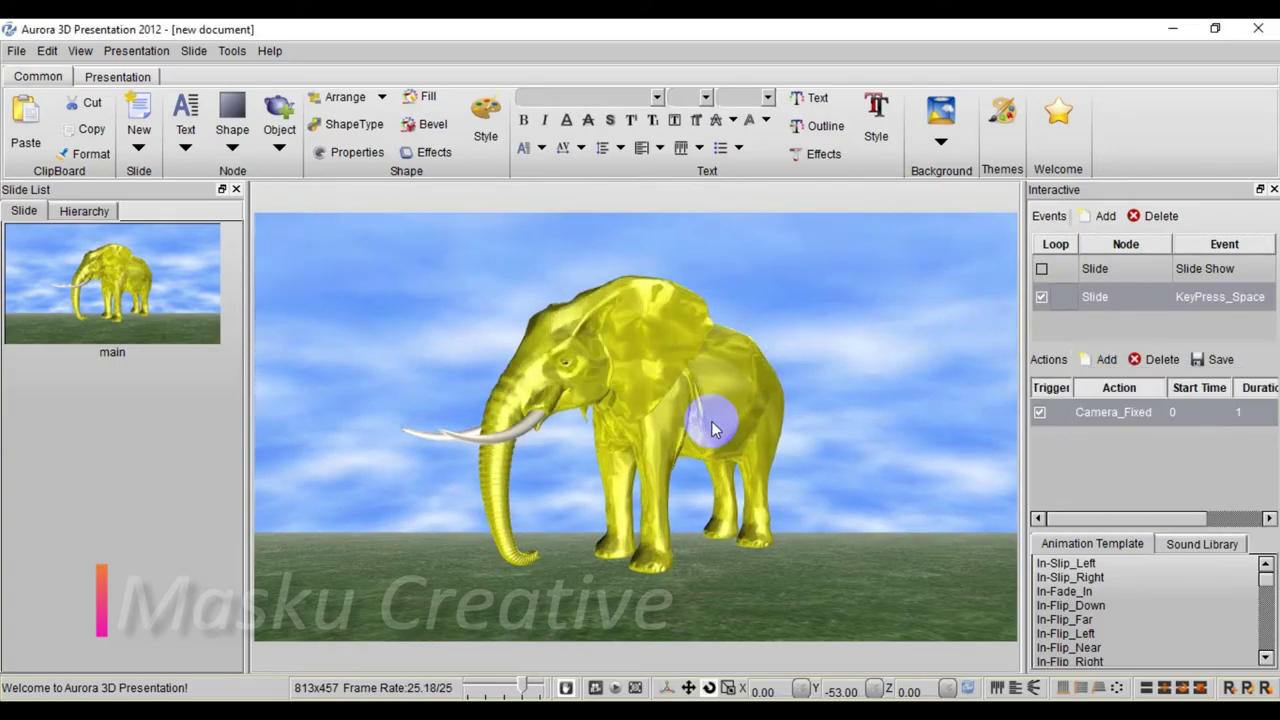
Select the elephant model and add a Left Mouse Click node event for it
click(645, 354)
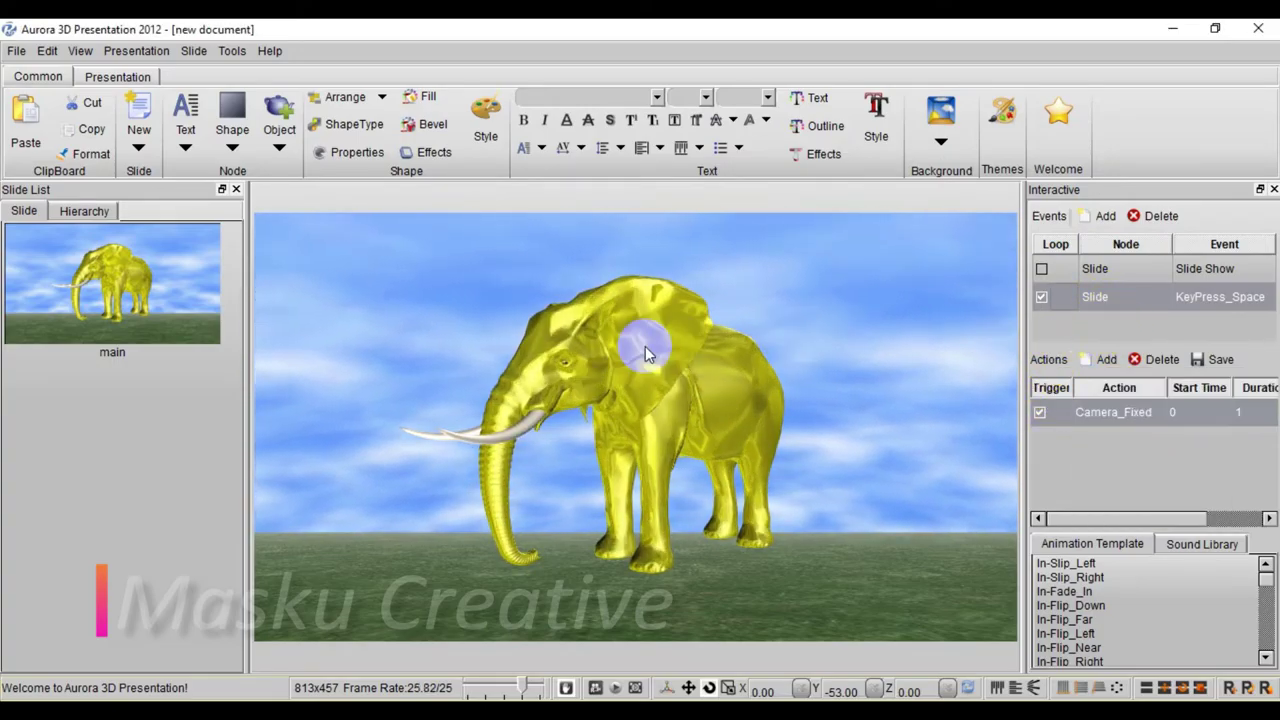
click(652, 350)
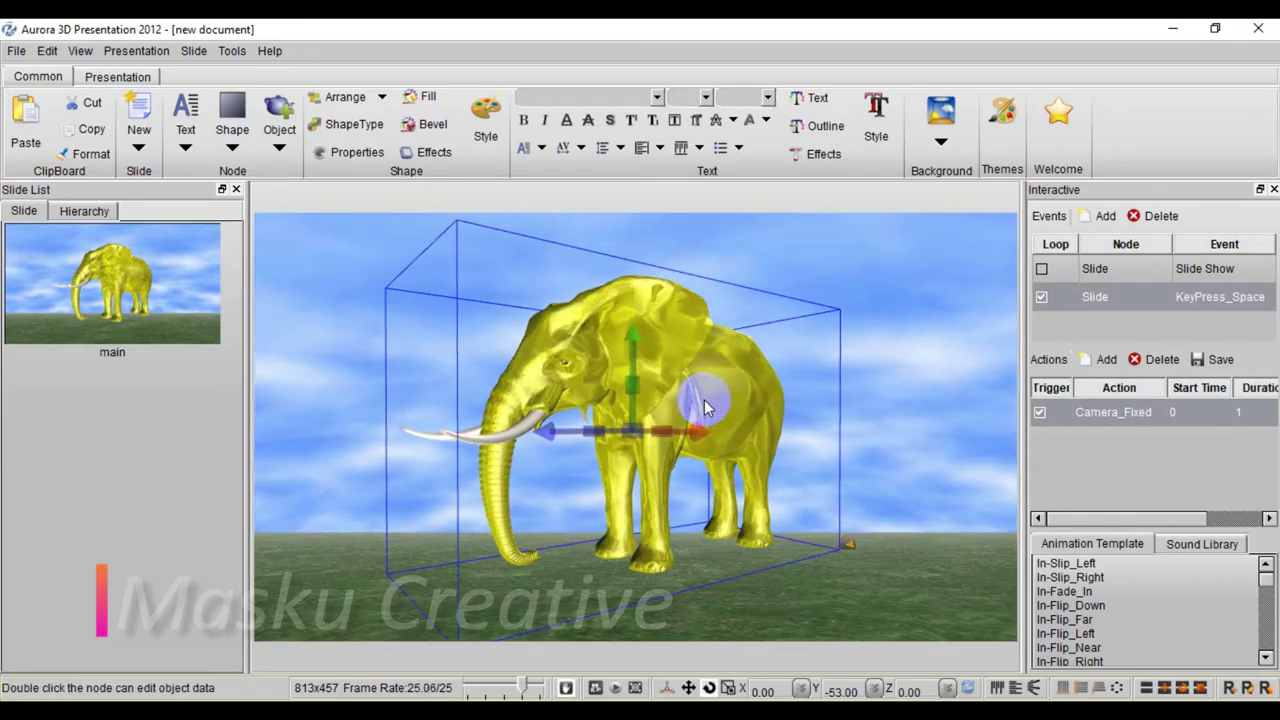
click(1100, 216)
click(1112, 276)
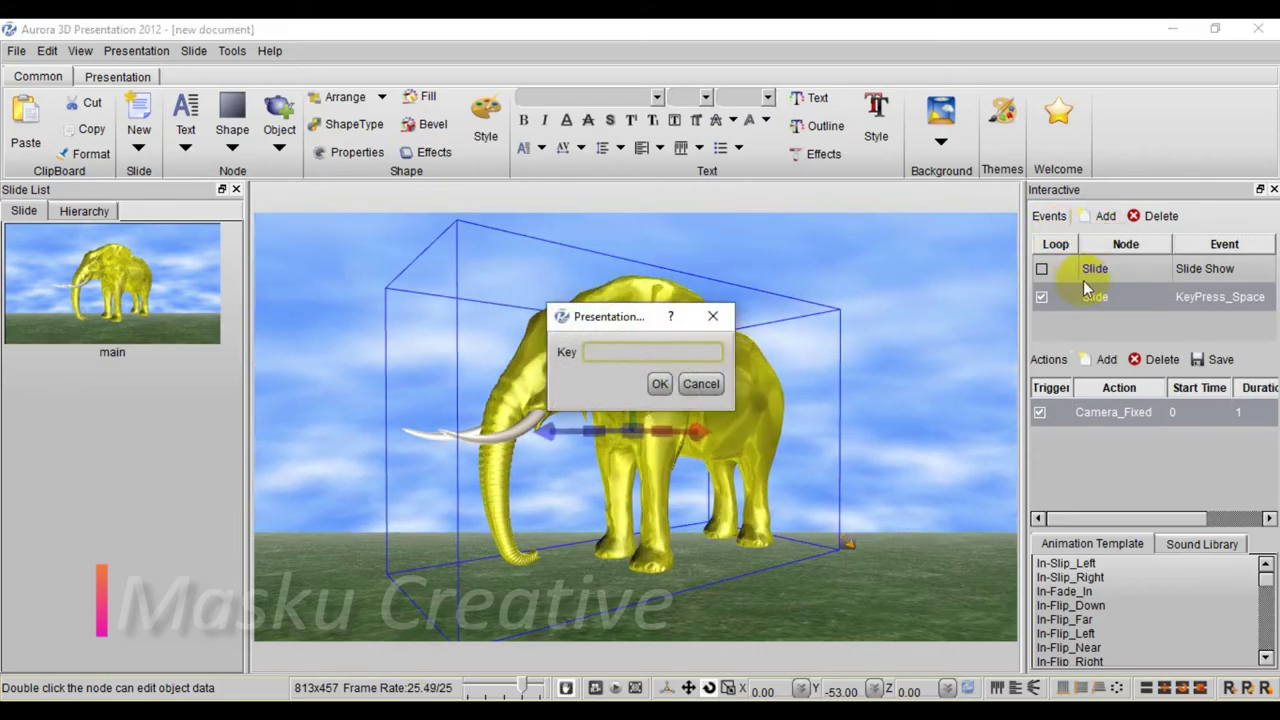
key(Escape)
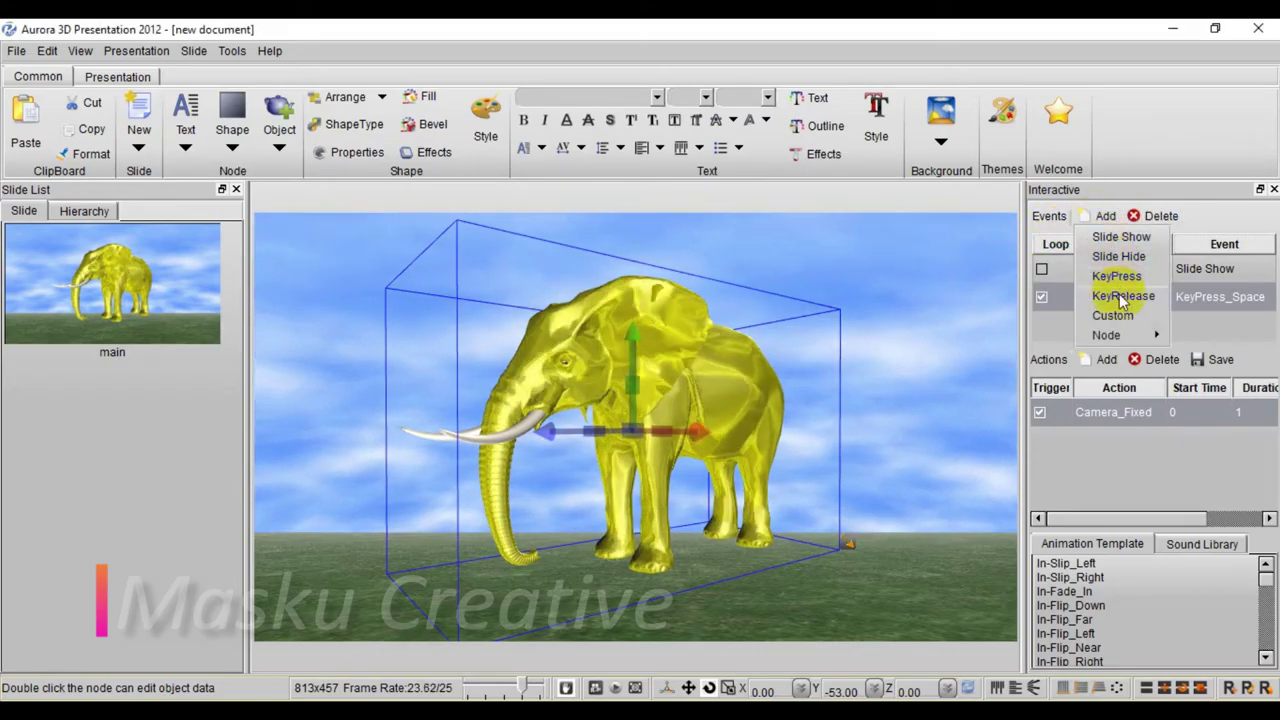
mouse_move(1107, 335)
click(1002, 339)
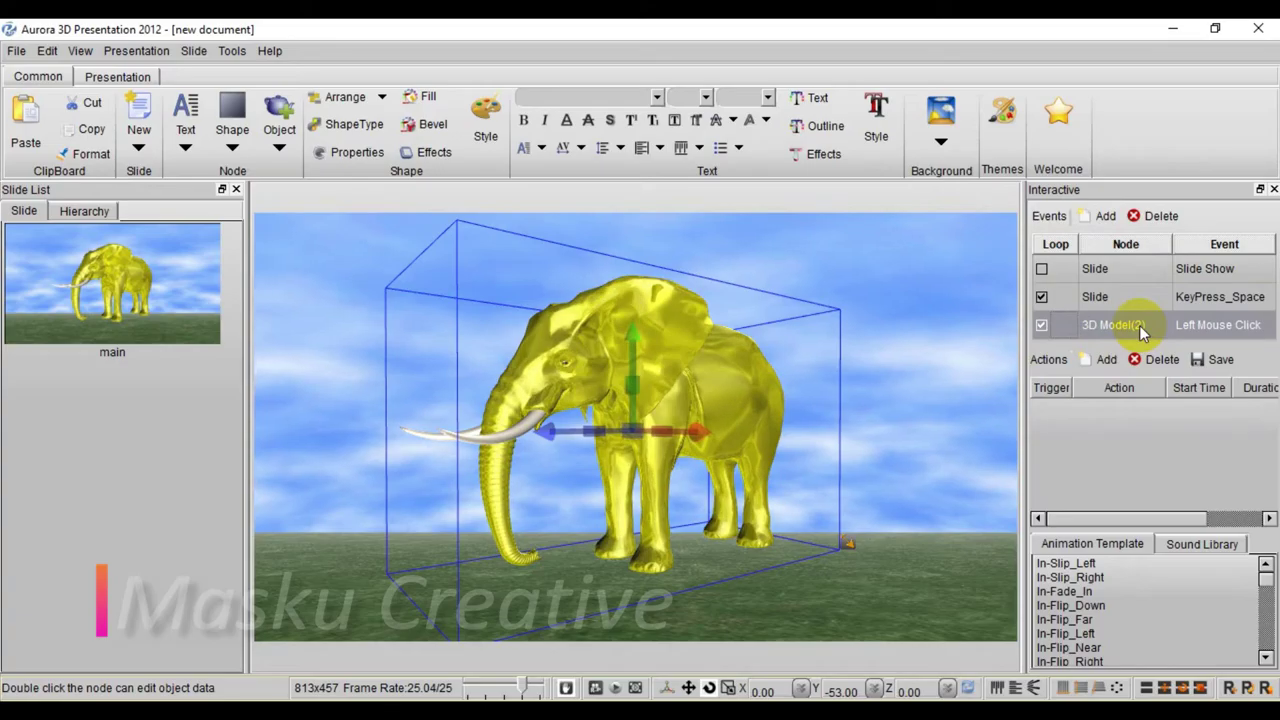
click(915, 316)
click(723, 340)
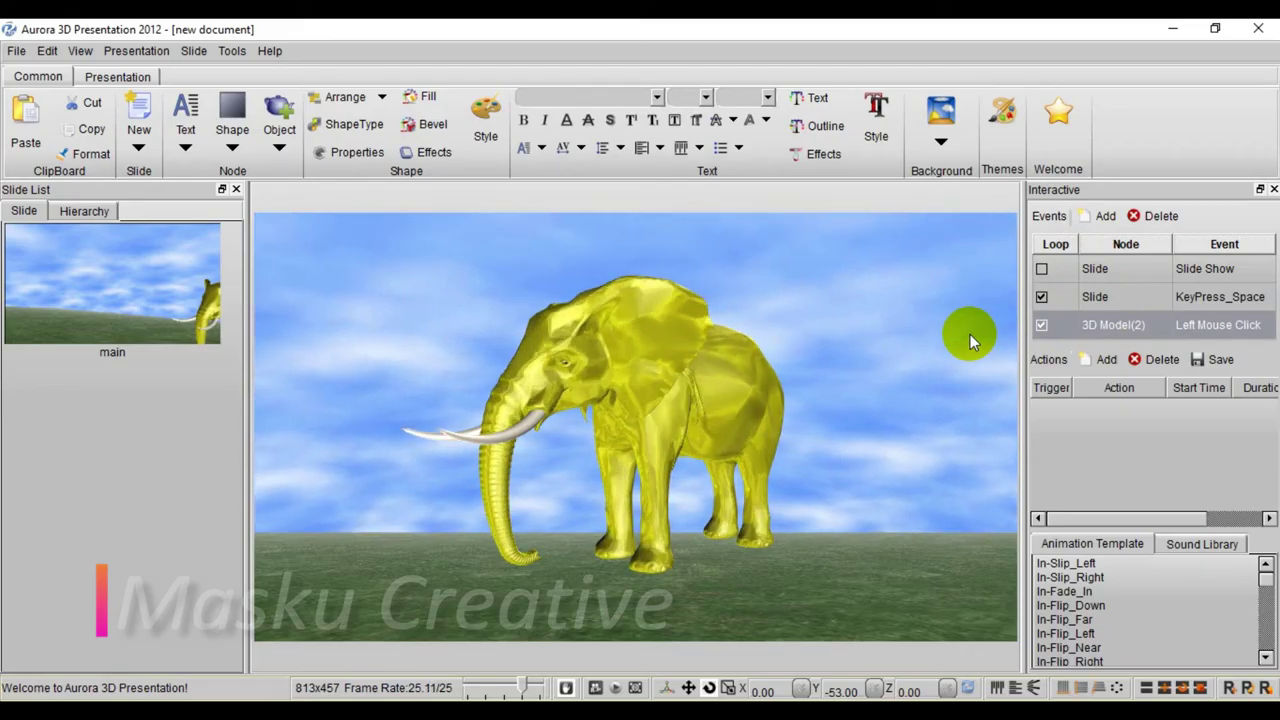
click(698, 370)
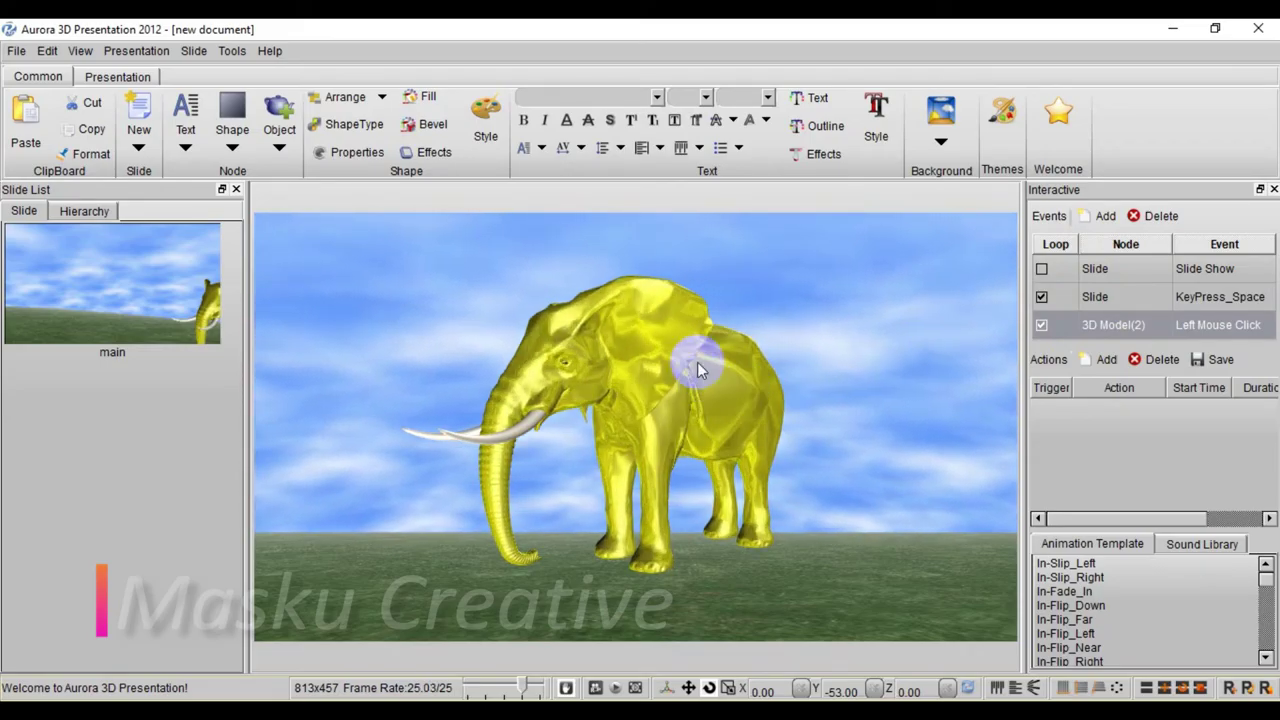
click(1105, 360)
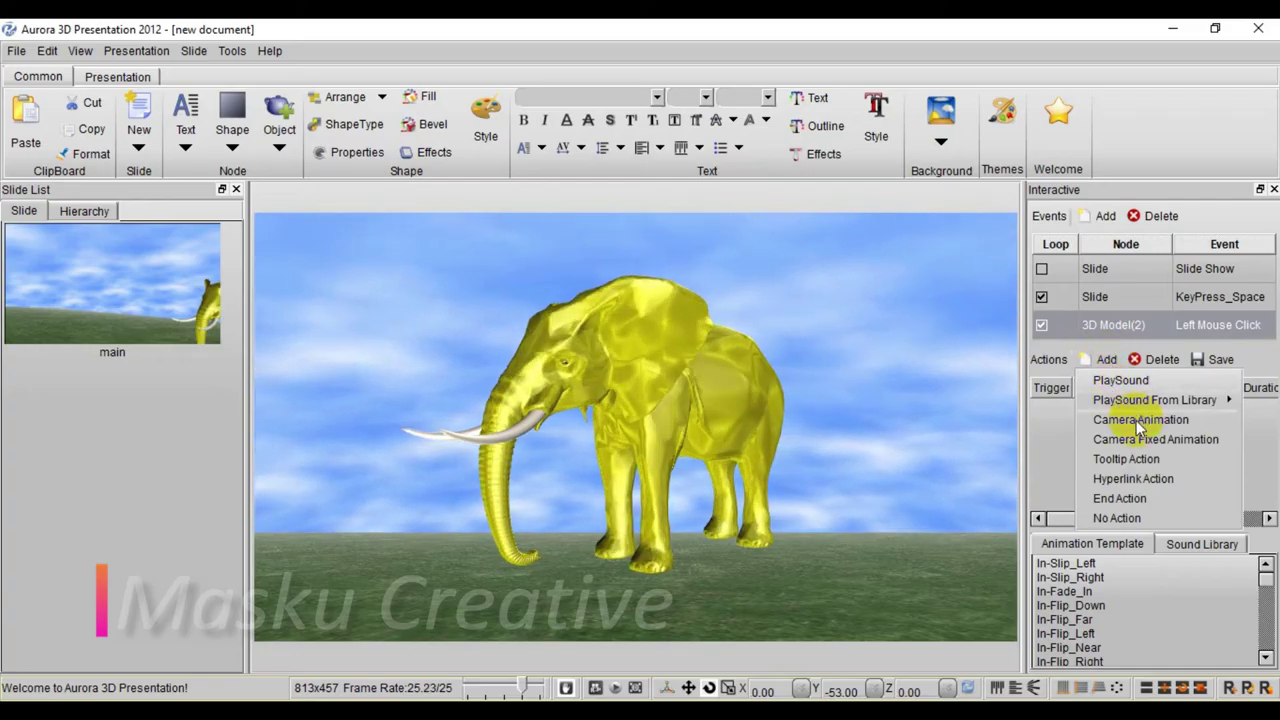
click(863, 302)
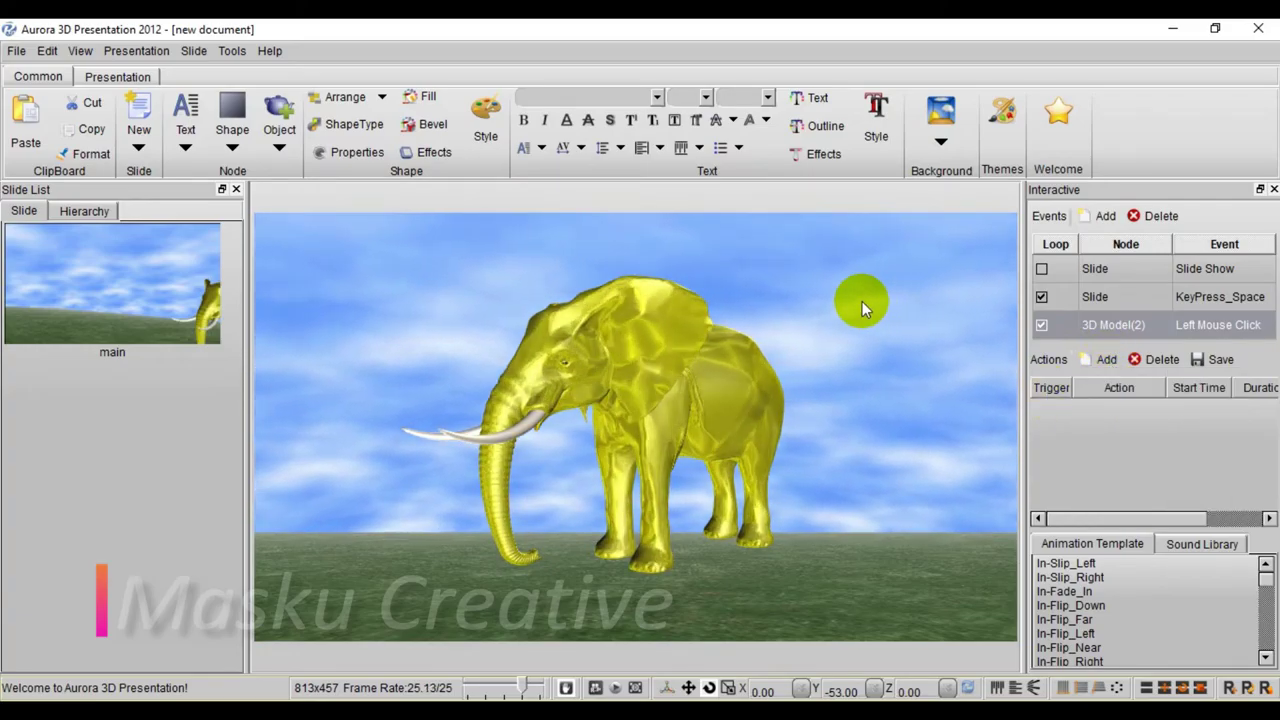
Frame the elephant's eye in close-up and add a Camera Animation action using the current transform, at about X -3.9, Y 6.65, Z 62.5
click(595, 688)
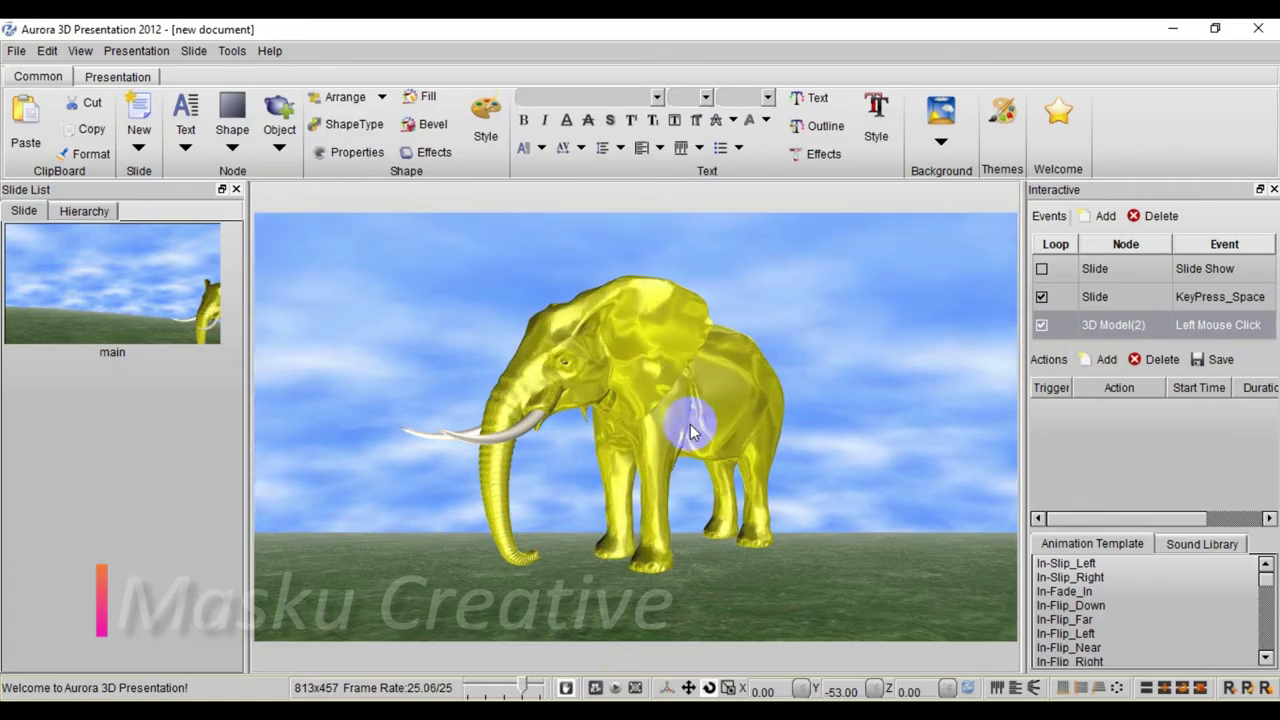
click(597, 687)
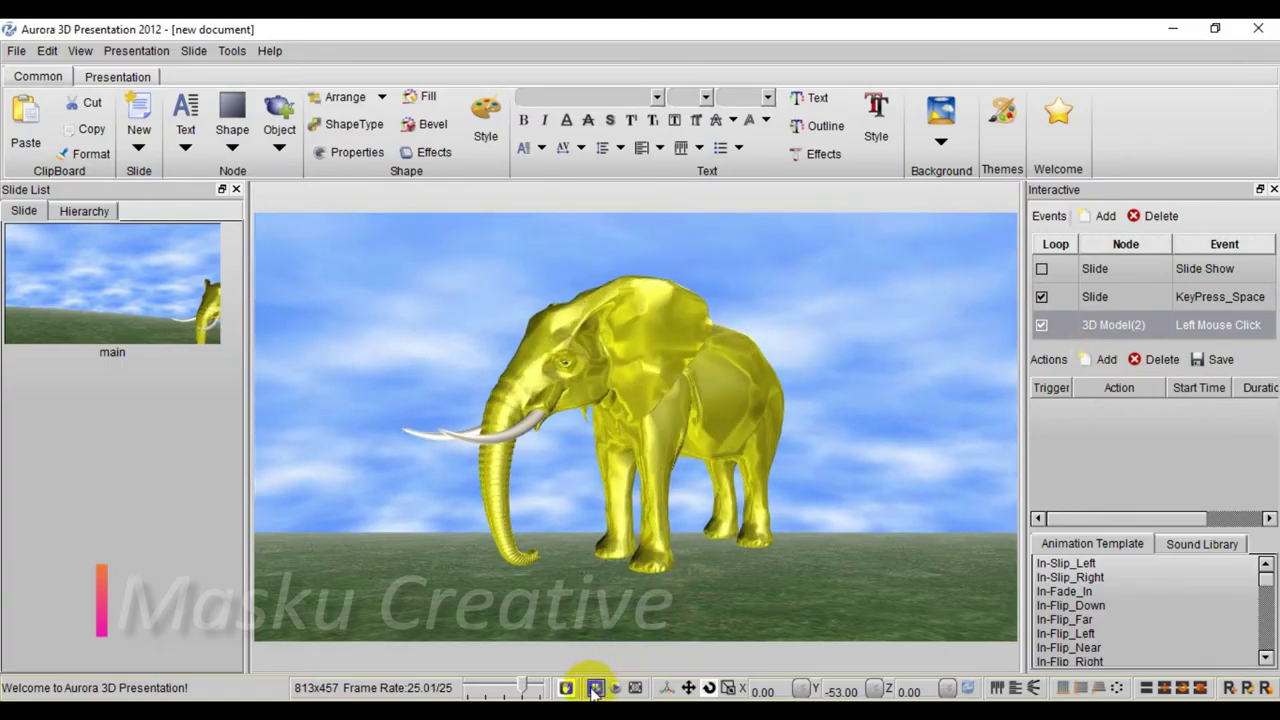
drag(643, 385, 491, 309)
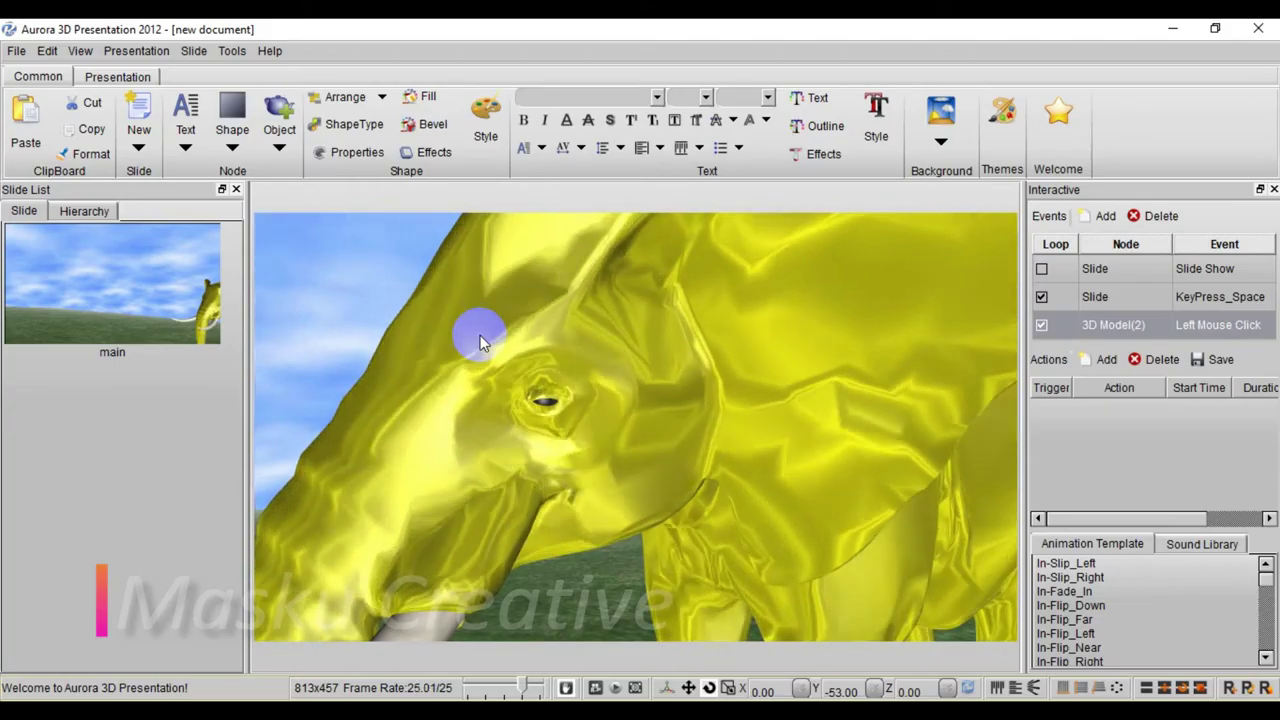
click(1106, 359)
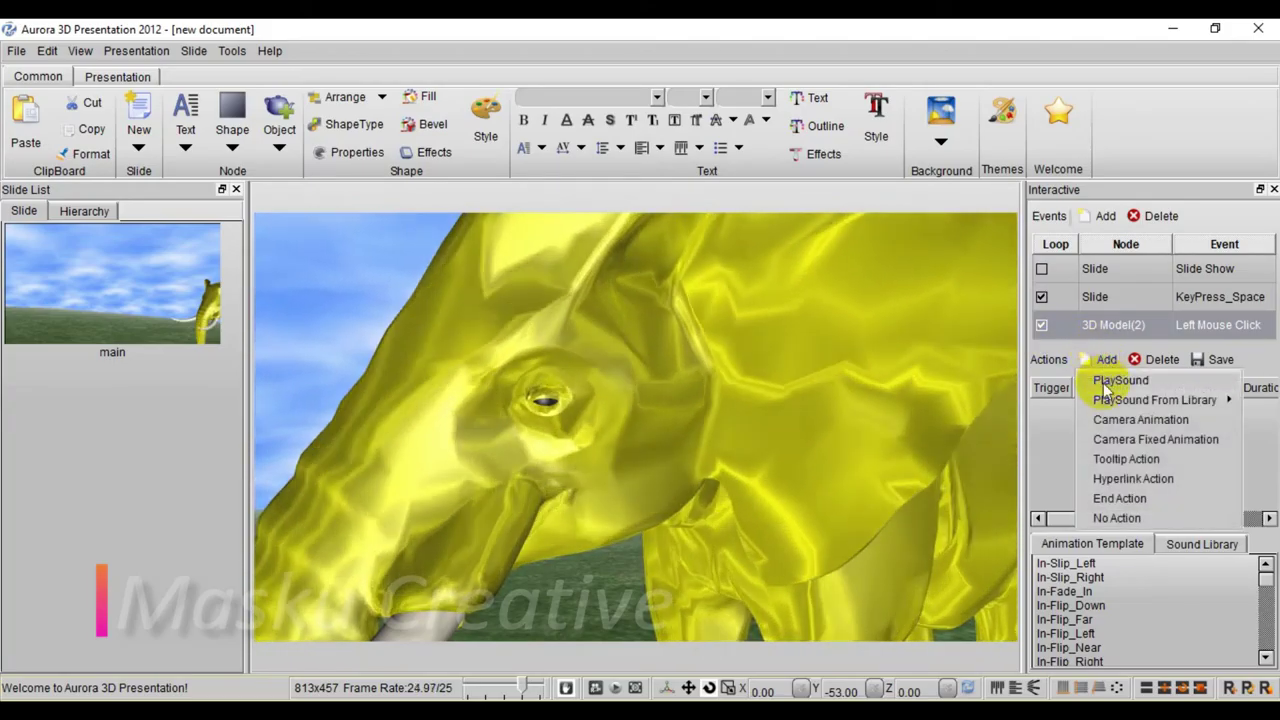
click(1125, 421)
drag(742, 249, 1071, 172)
click(972, 205)
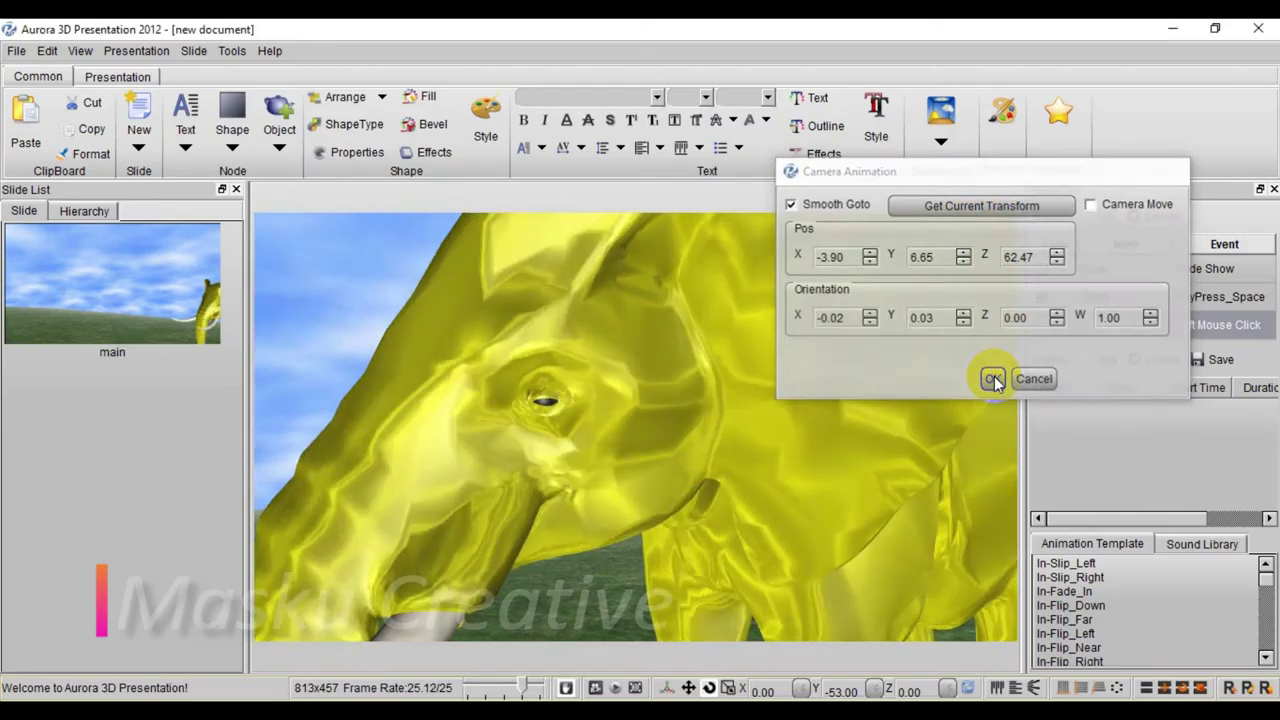
click(993, 379)
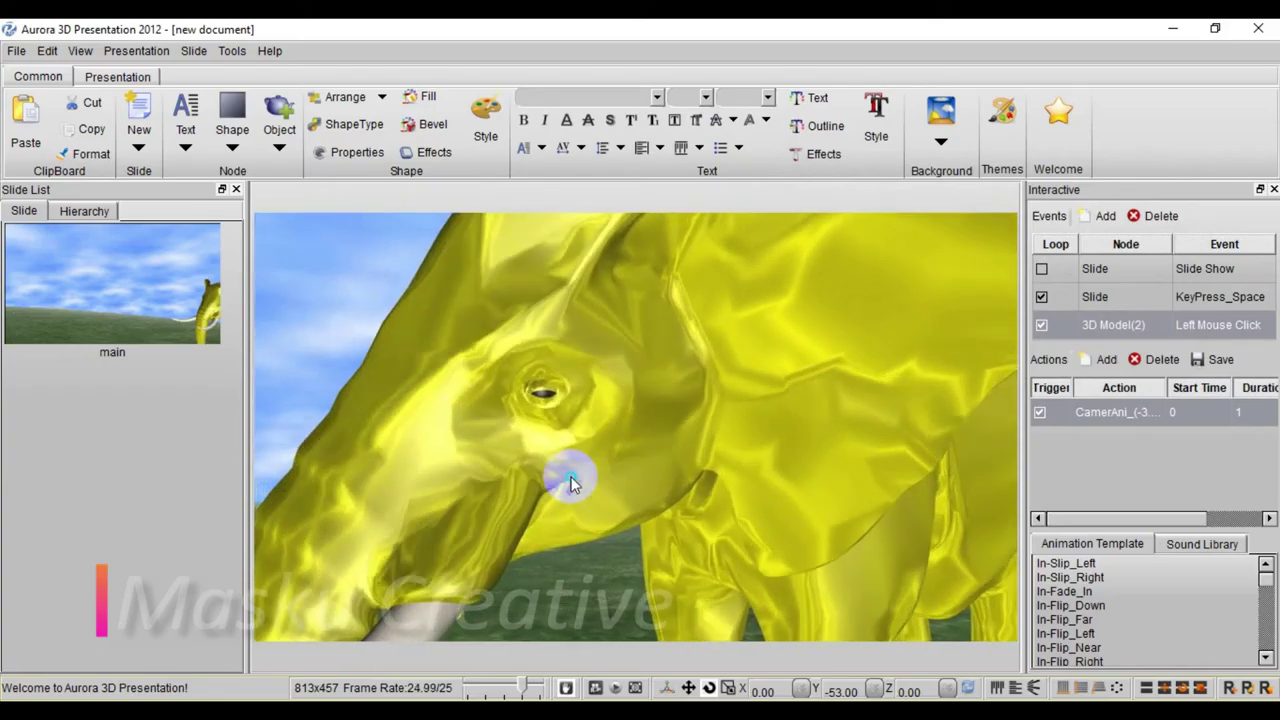
Frame the tusks and add a second Camera Animation action from the current transform, at about X -12.7, Y 1, Z 63.5
click(520, 497)
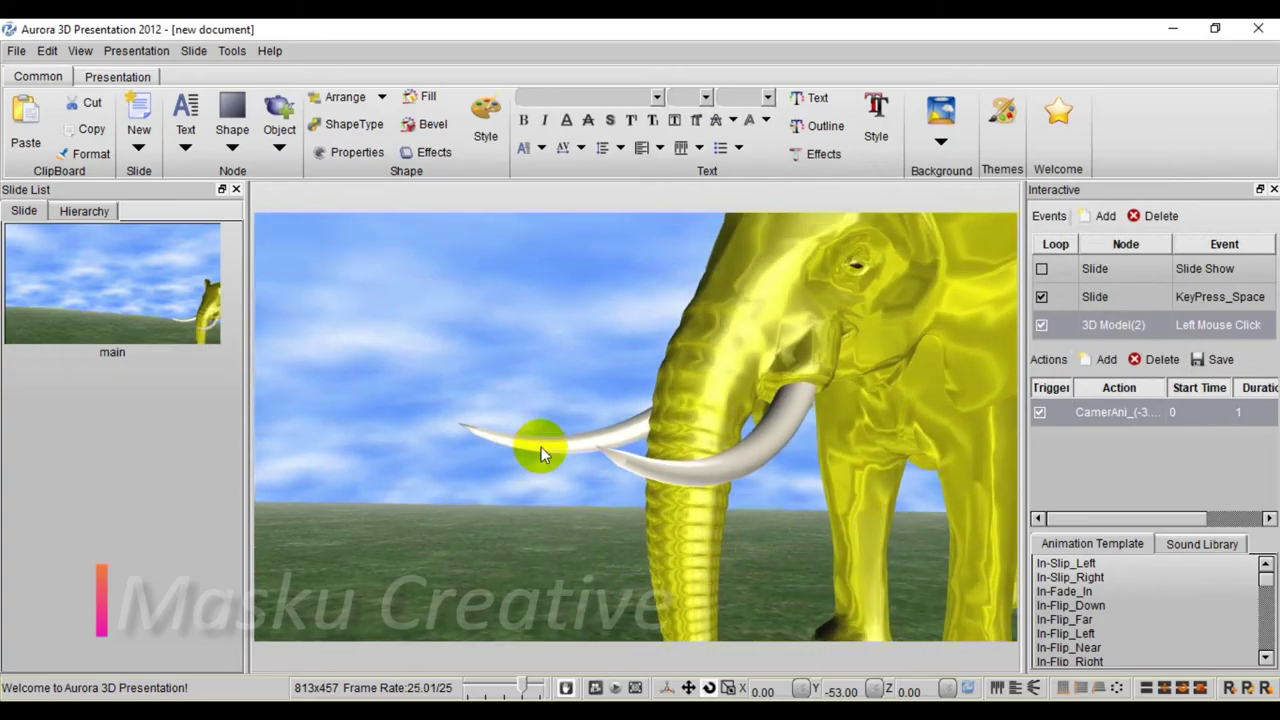
click(582, 431)
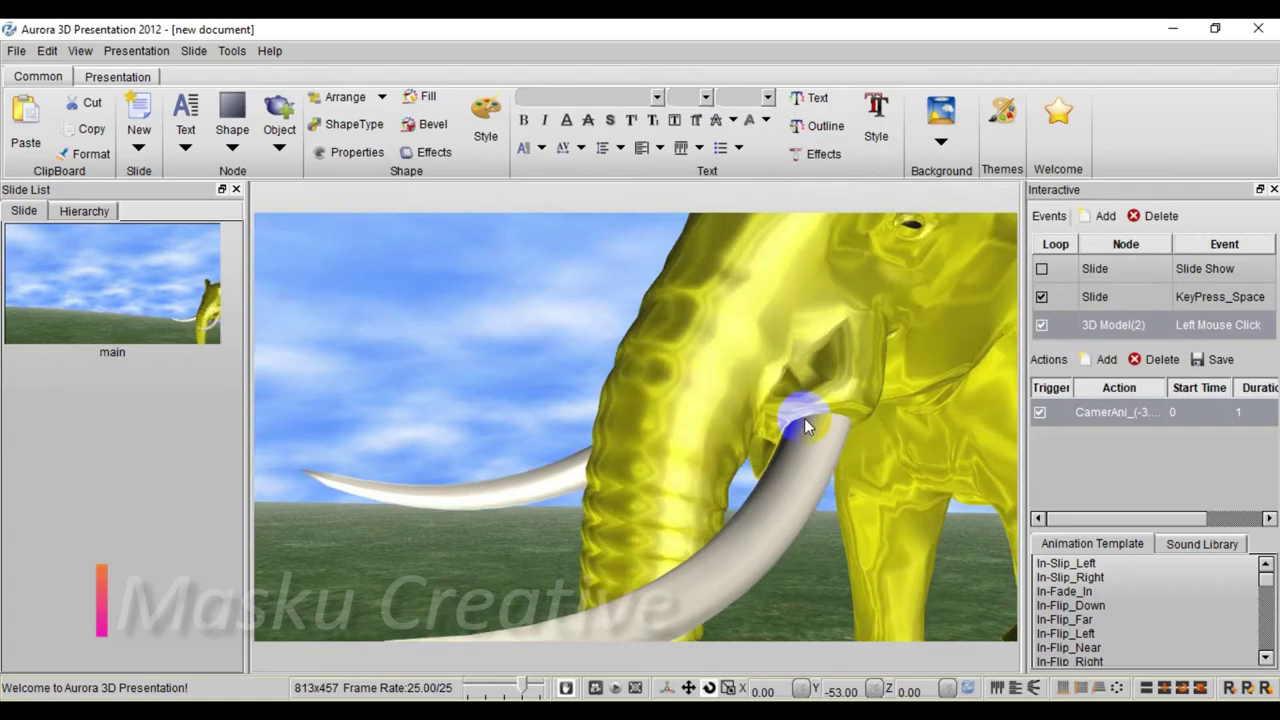
click(728, 383)
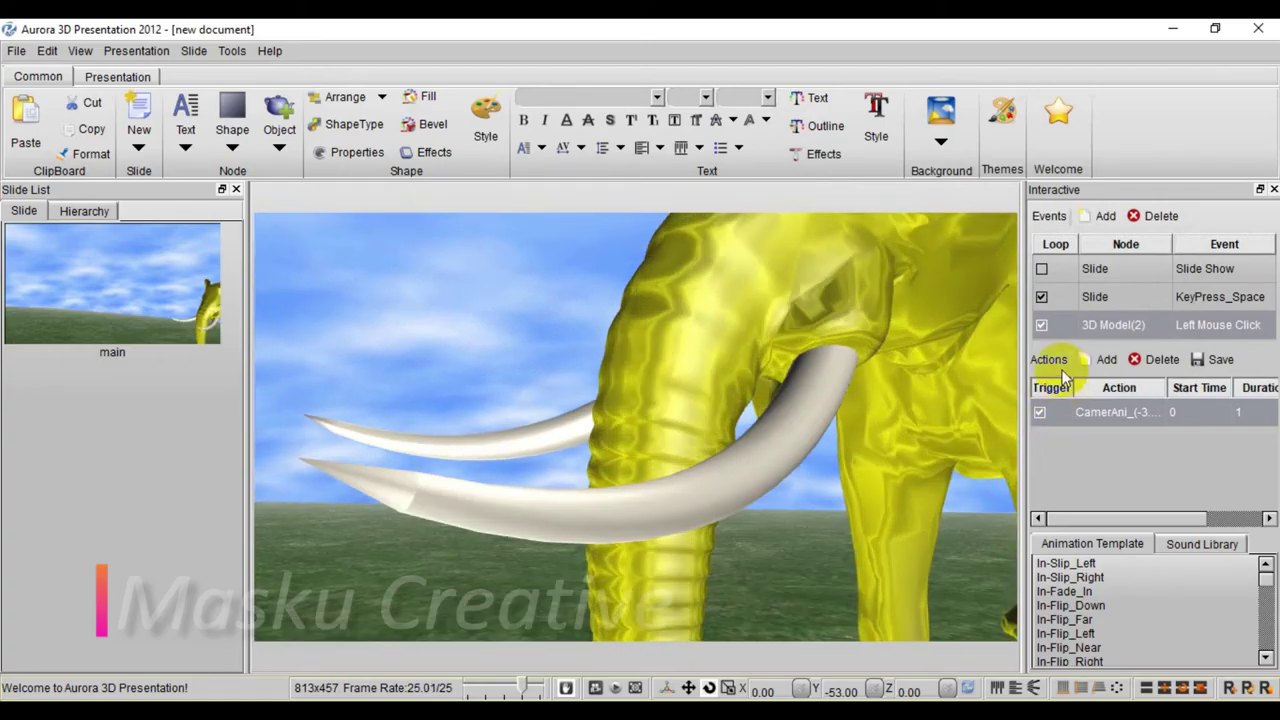
click(1100, 360)
click(1123, 419)
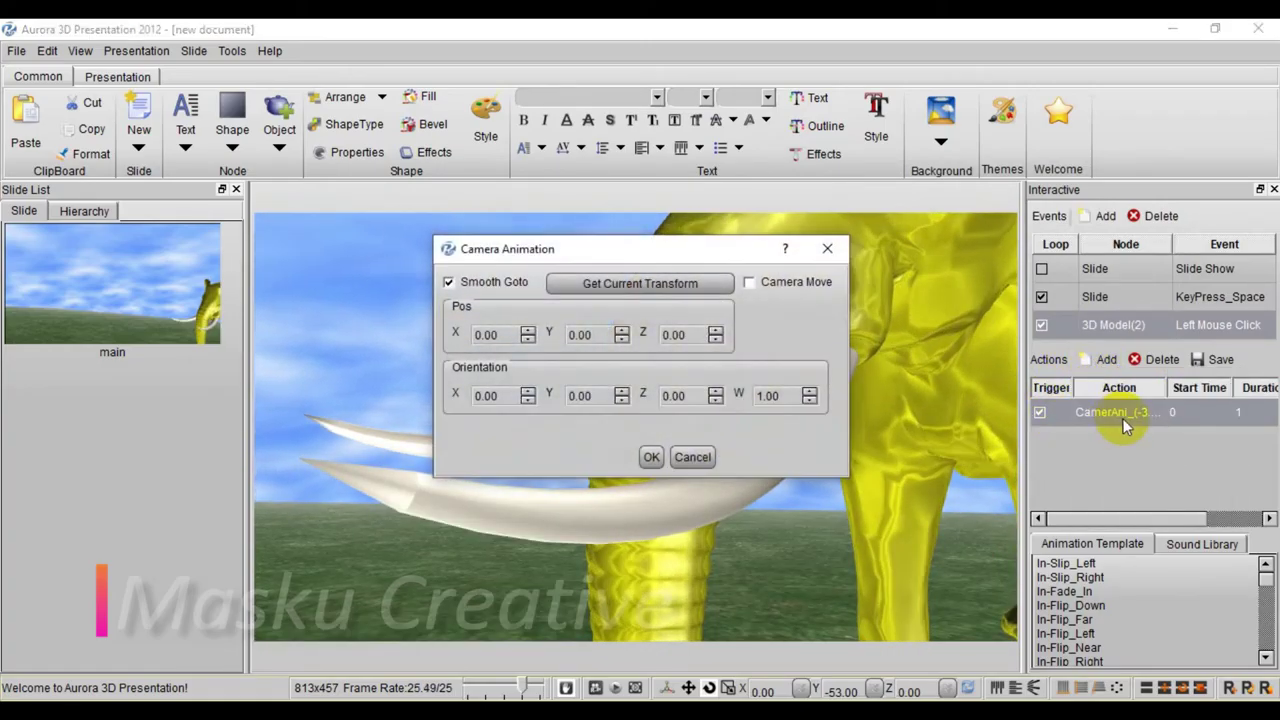
click(620, 283)
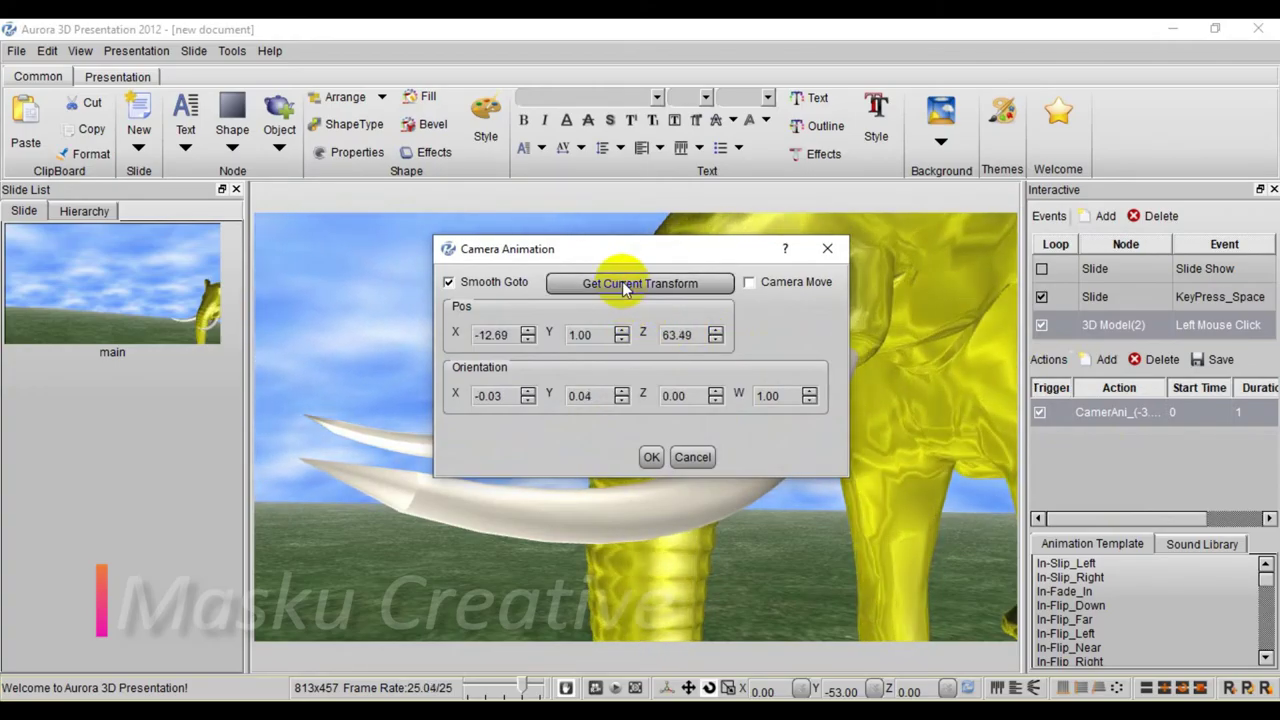
click(651, 456)
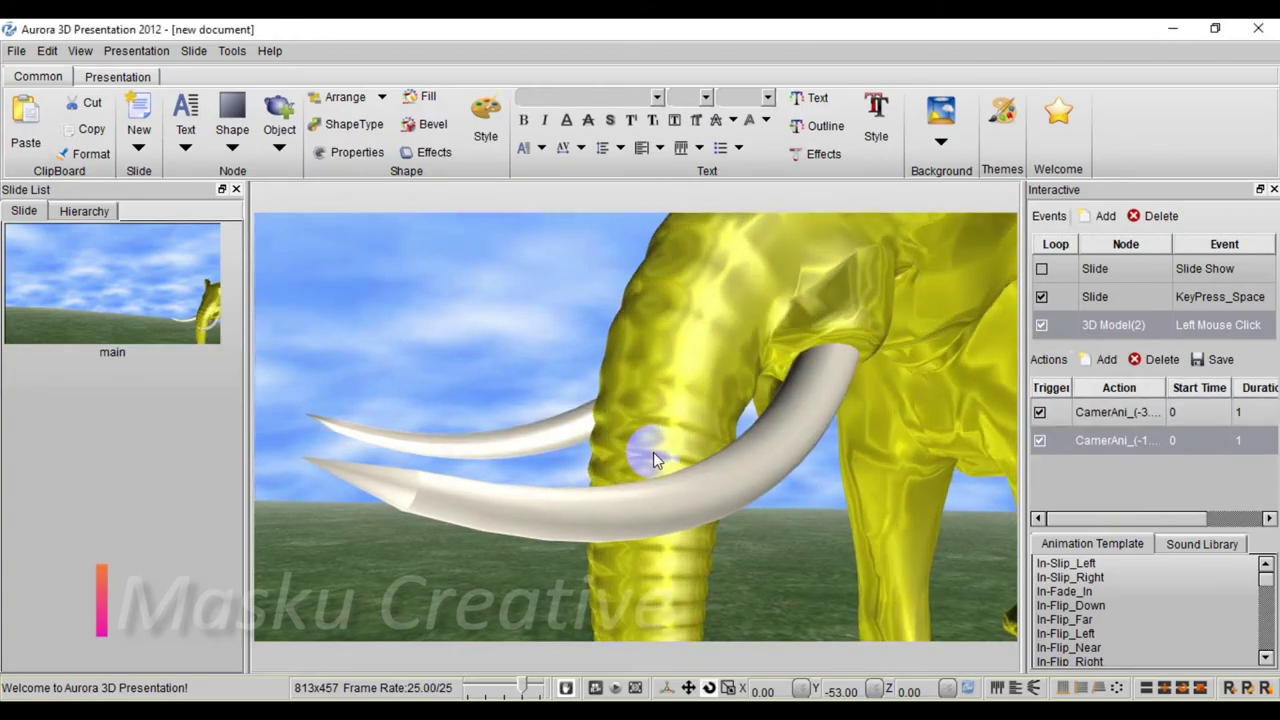
Frame the tip of the trunk and add a third Camera Animation action from the current camera transform
drag(654, 454, 664, 513)
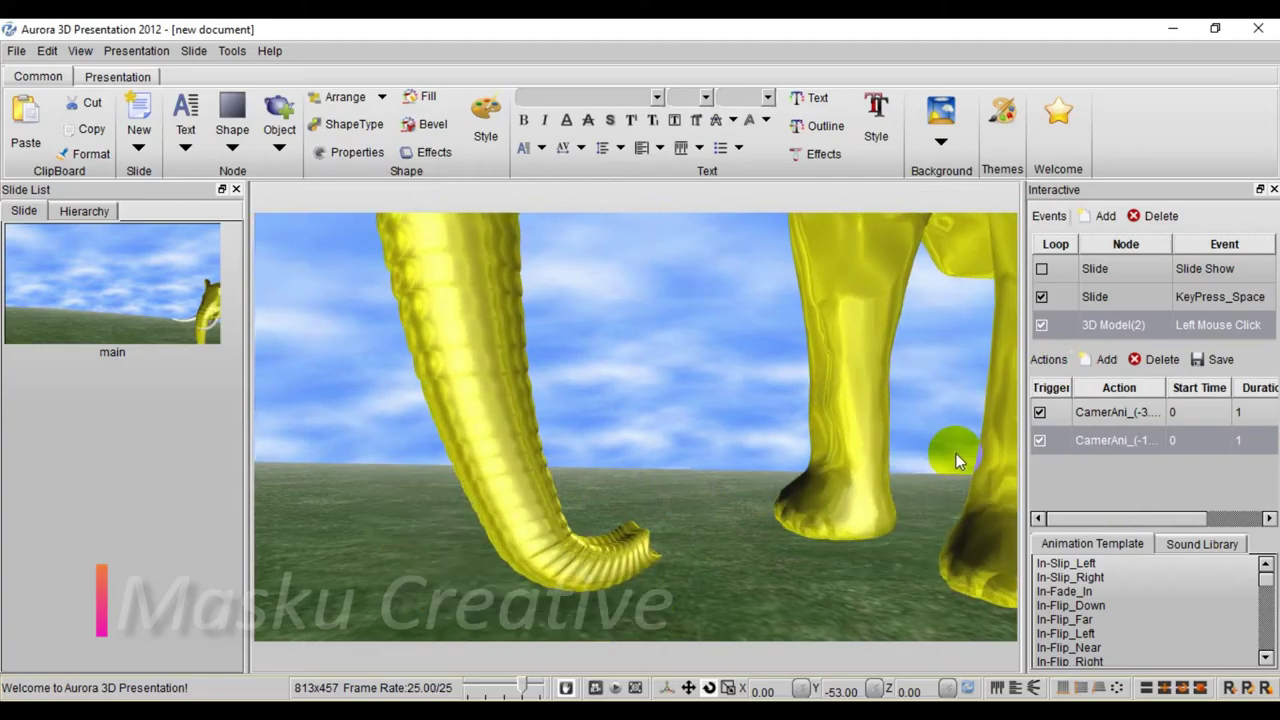
click(1102, 359)
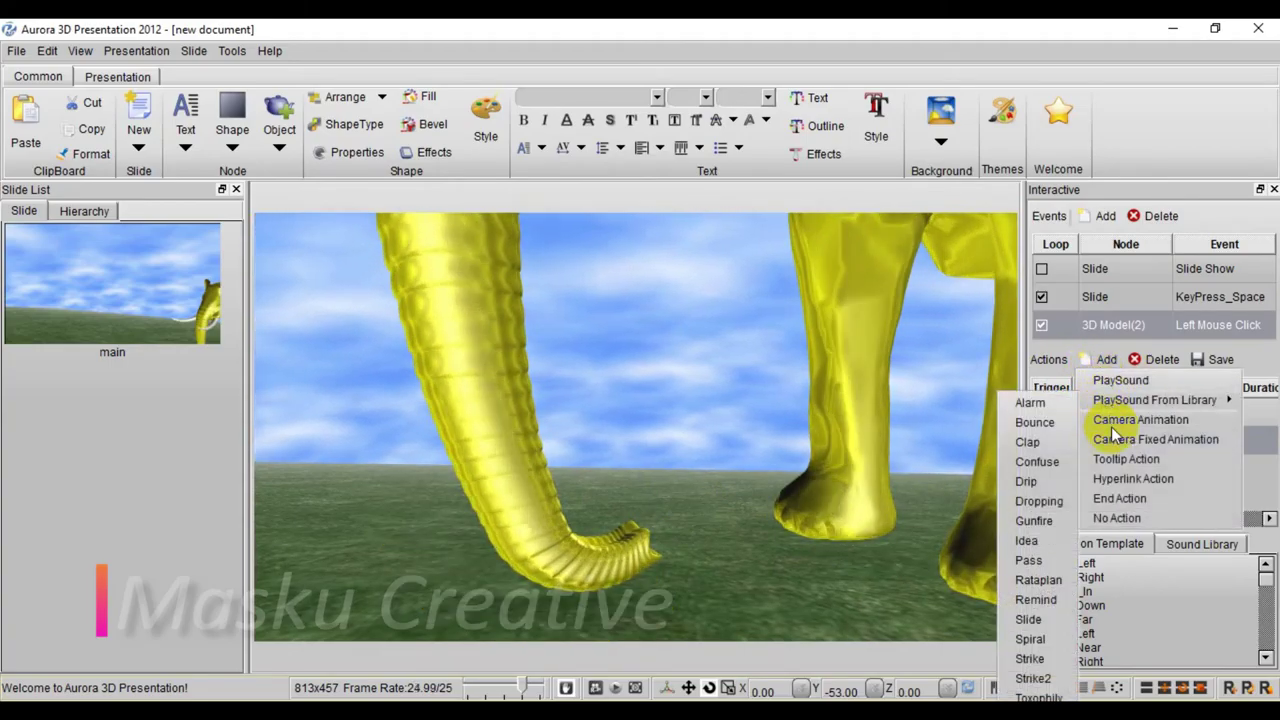
click(1113, 420)
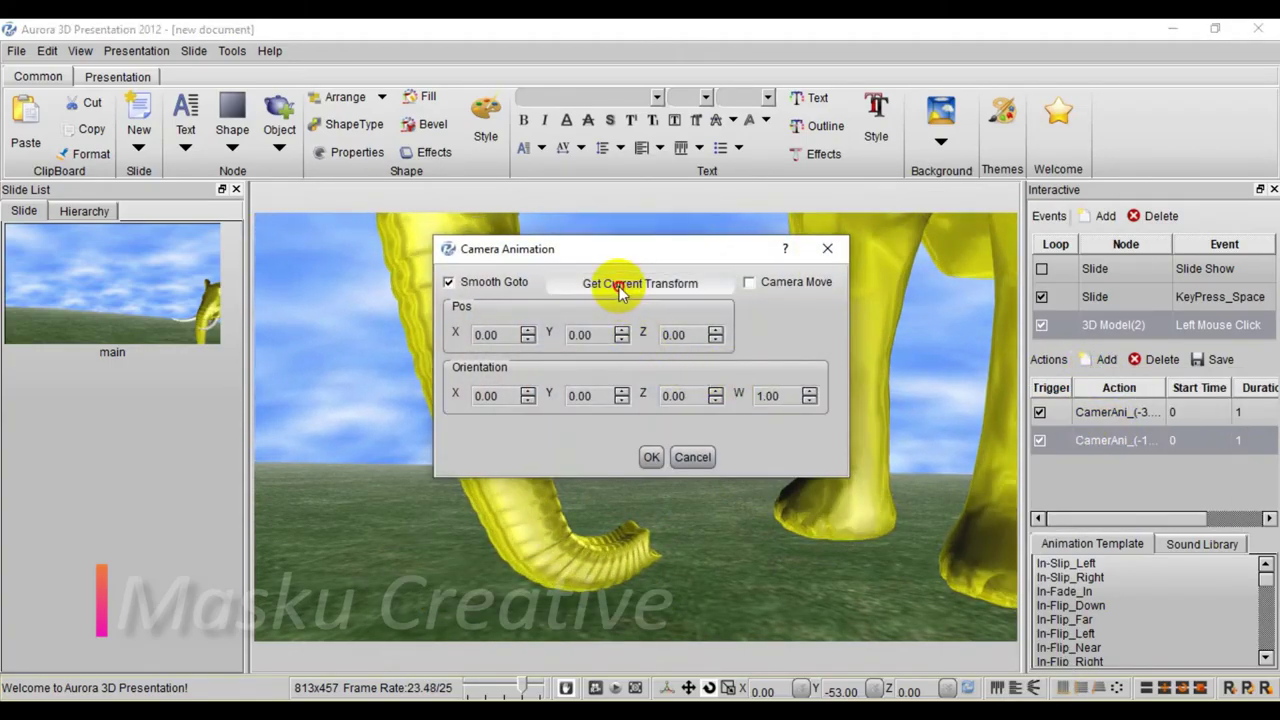
click(651, 457)
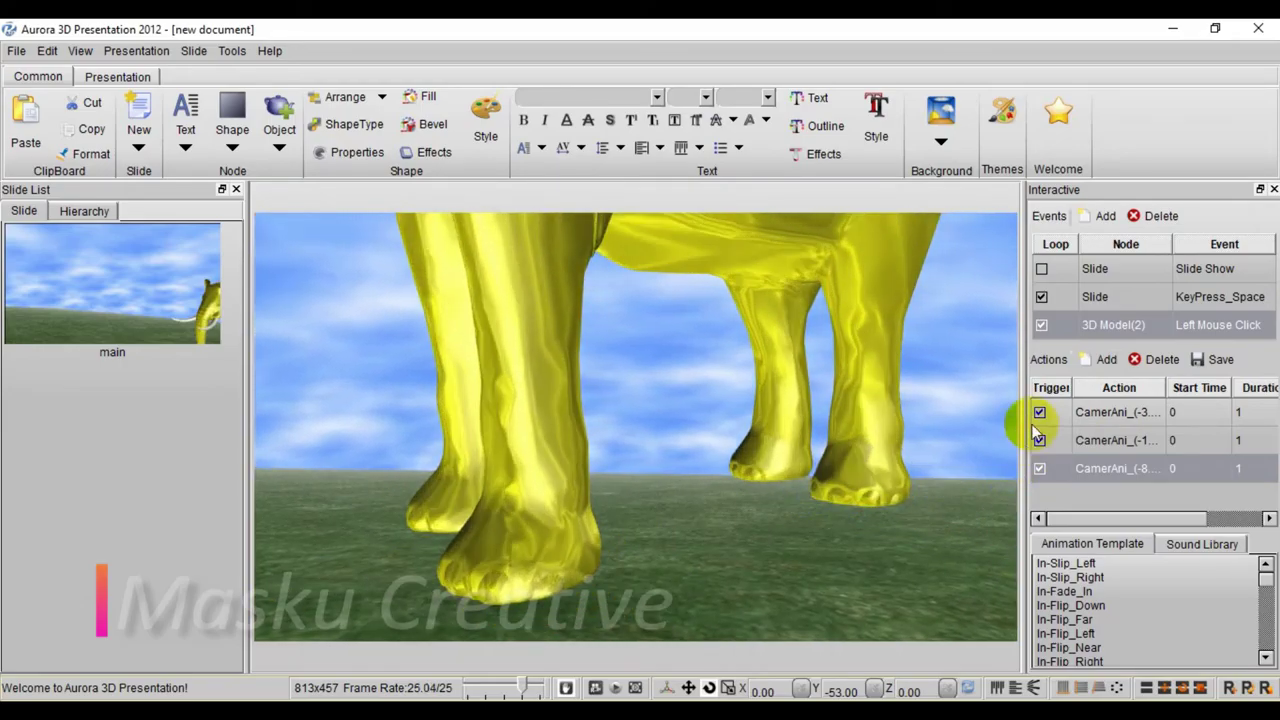
Add a fourth Camera Animation action for the feet close-up from the current transform, at about X 6.94, Y -8.35, Z 58.95
click(1100, 359)
click(1140, 419)
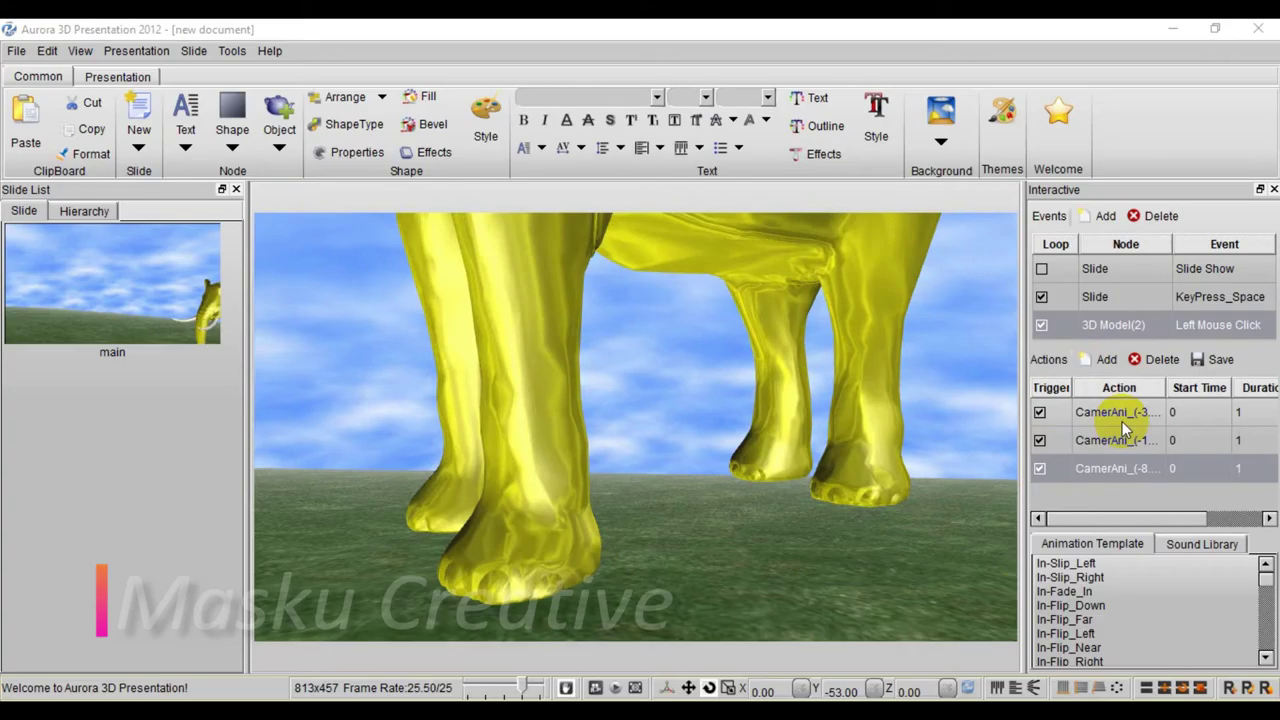
click(636, 283)
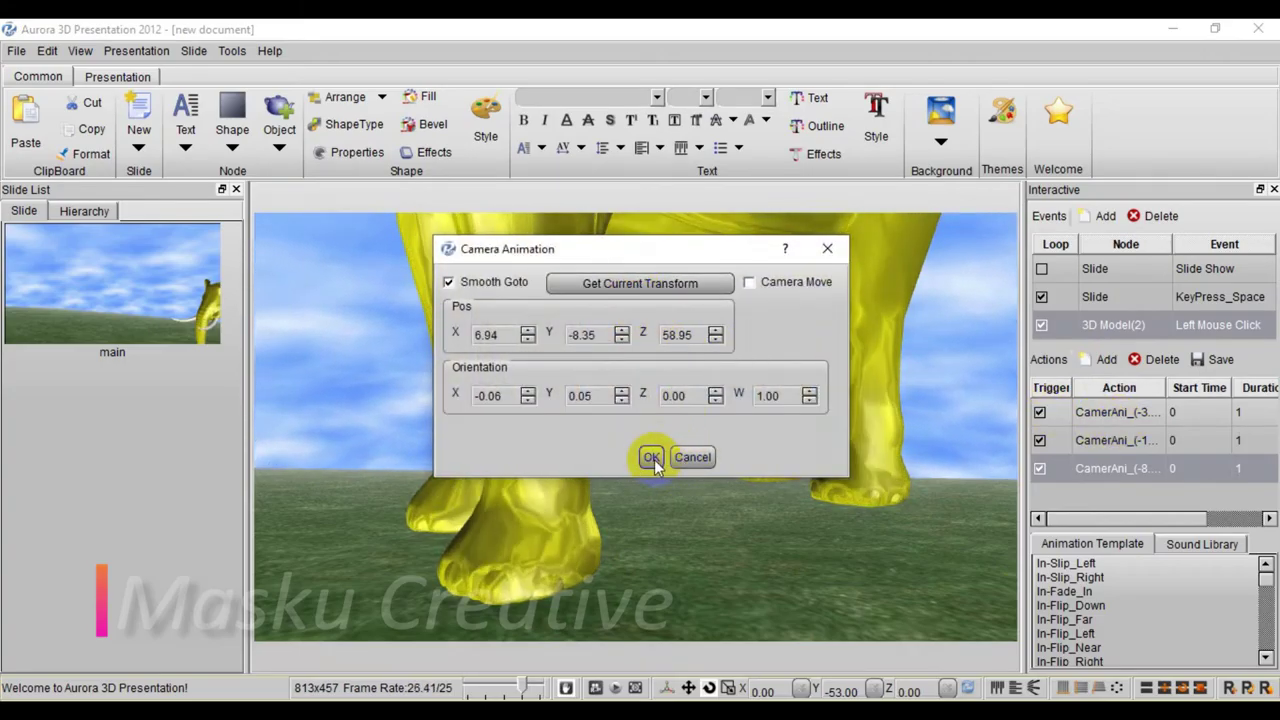
click(651, 457)
Frame the elephant's body from the side and add a fifth Camera Animation action from the current camera transform
drag(749, 475, 408, 358)
right_drag(408, 358, 462, 371)
click(1104, 359)
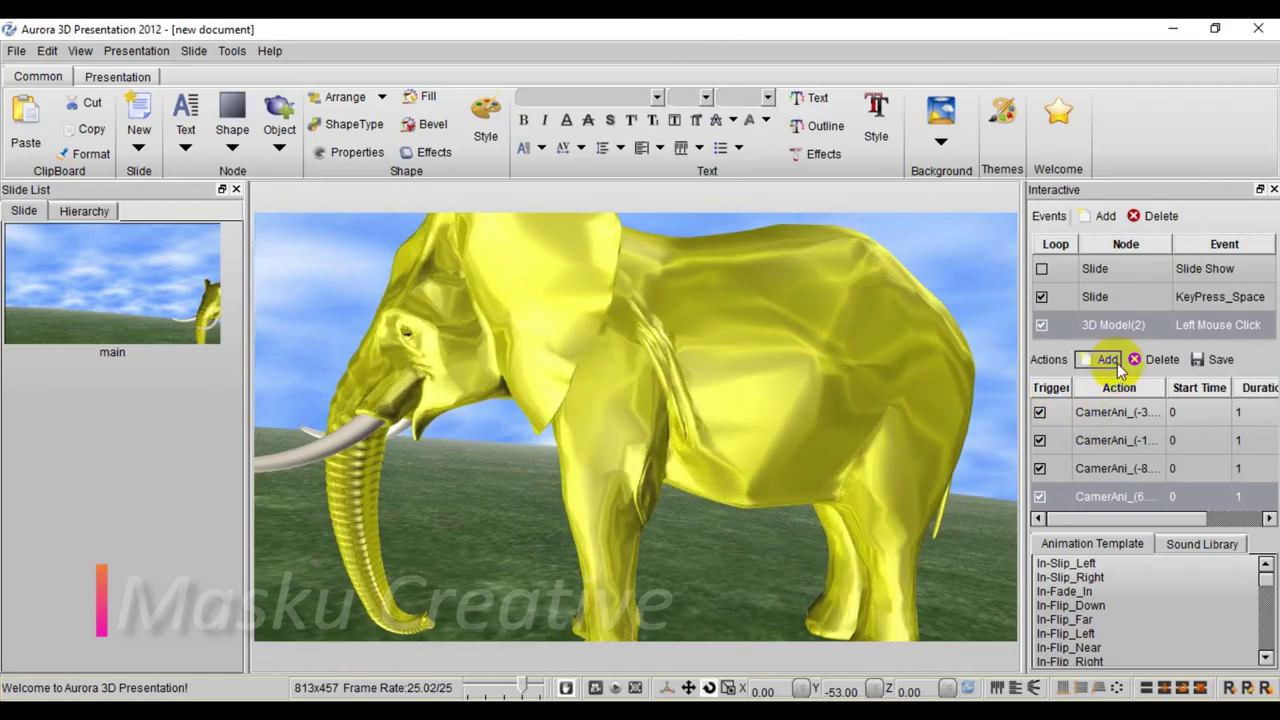
click(1130, 420)
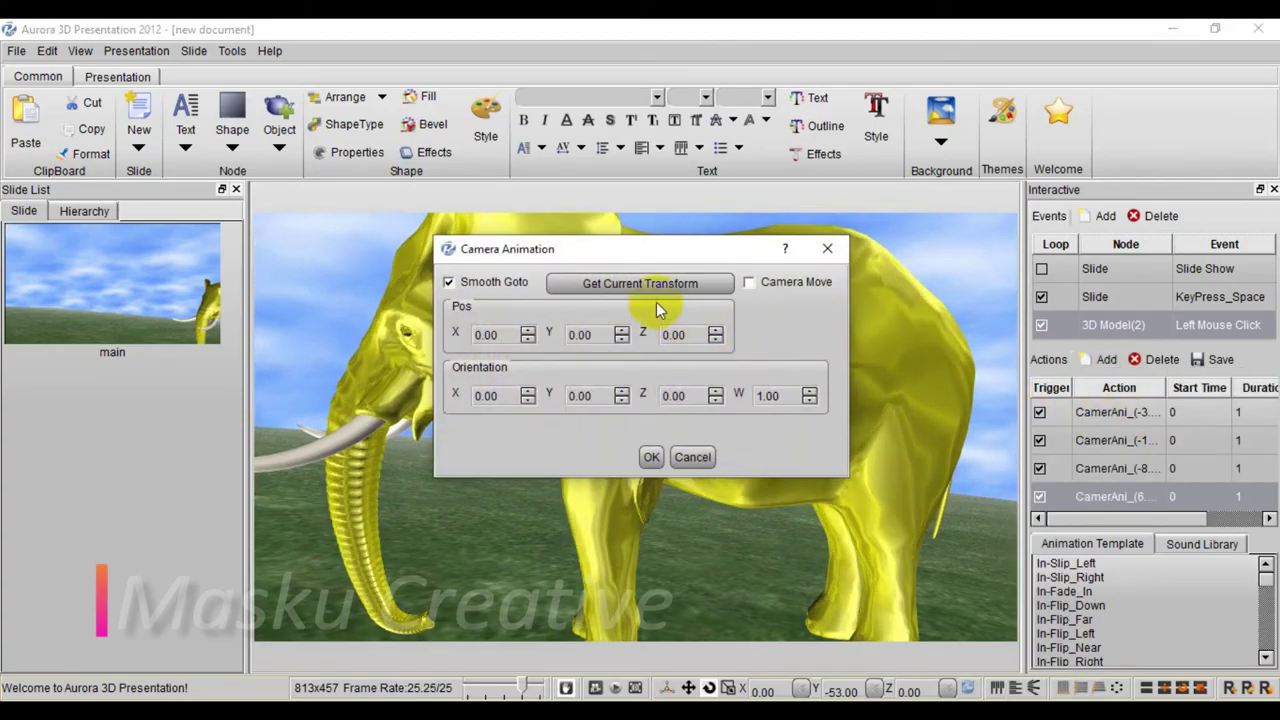
click(662, 456)
Frame the elephant from behind with its head facing left and add a sixth Camera Animation action from the current transform
right_drag(655, 452, 660, 303)
click(1106, 359)
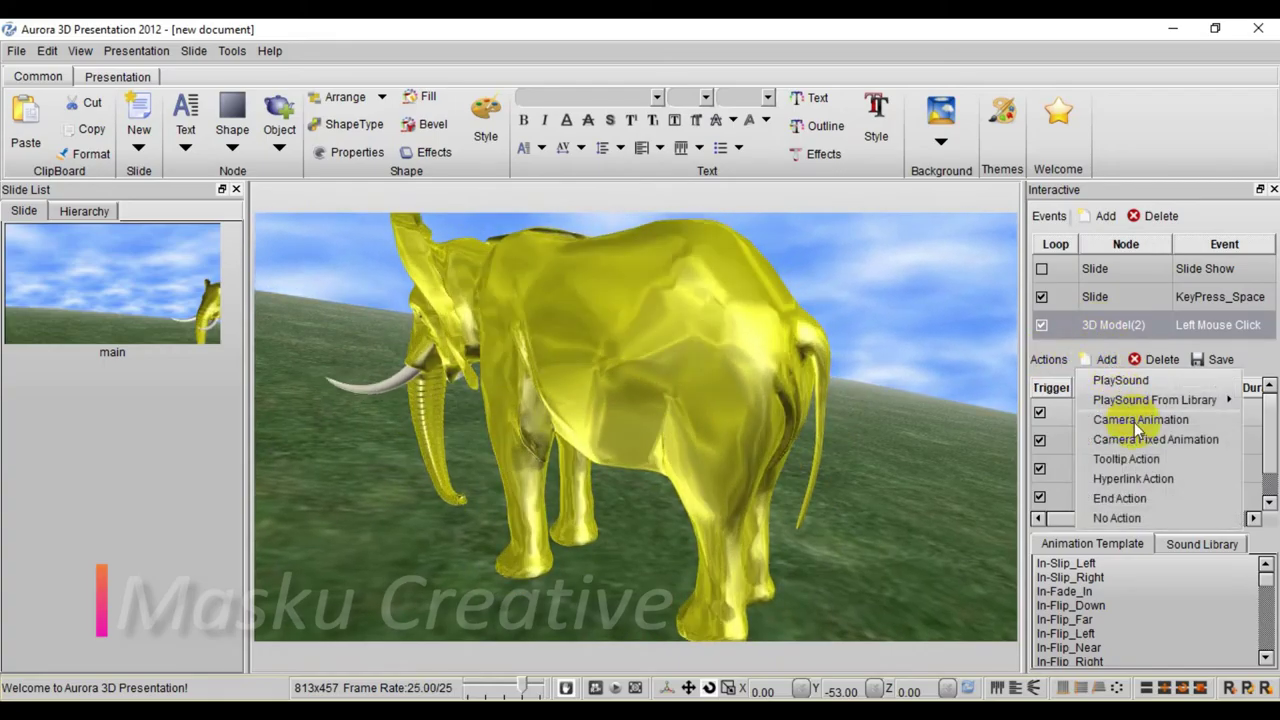
click(1136, 421)
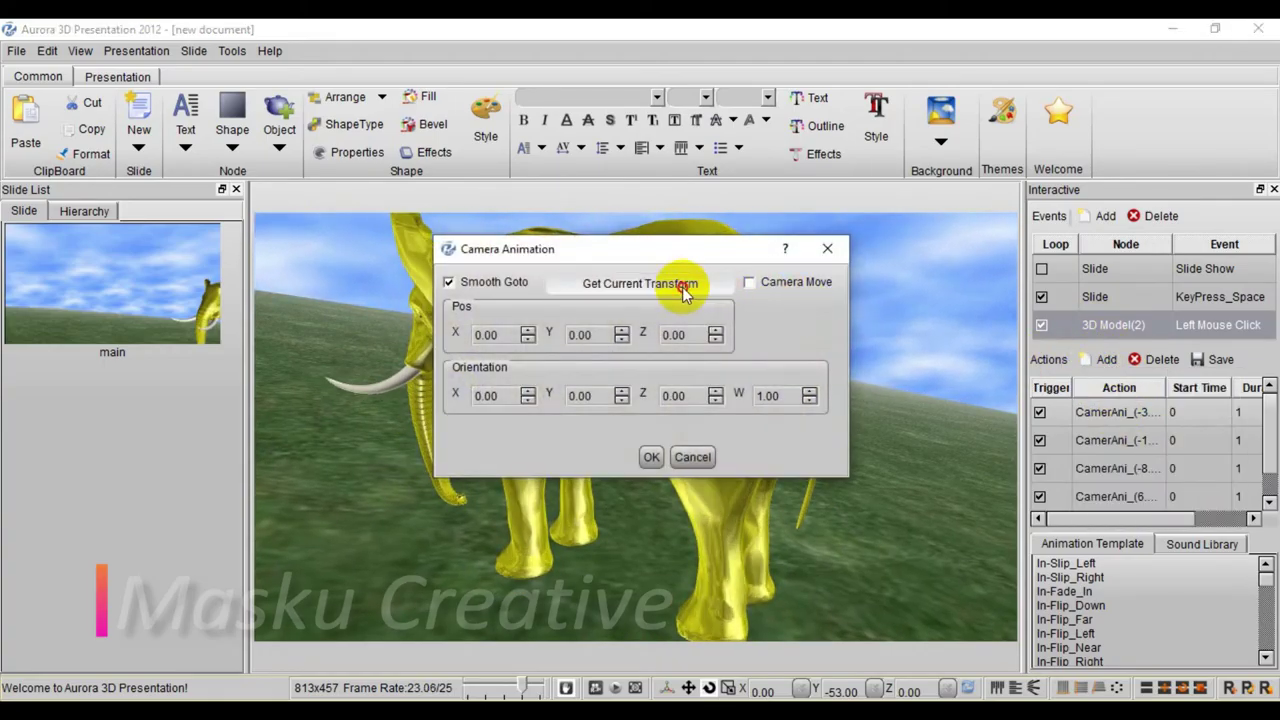
click(682, 285)
click(651, 458)
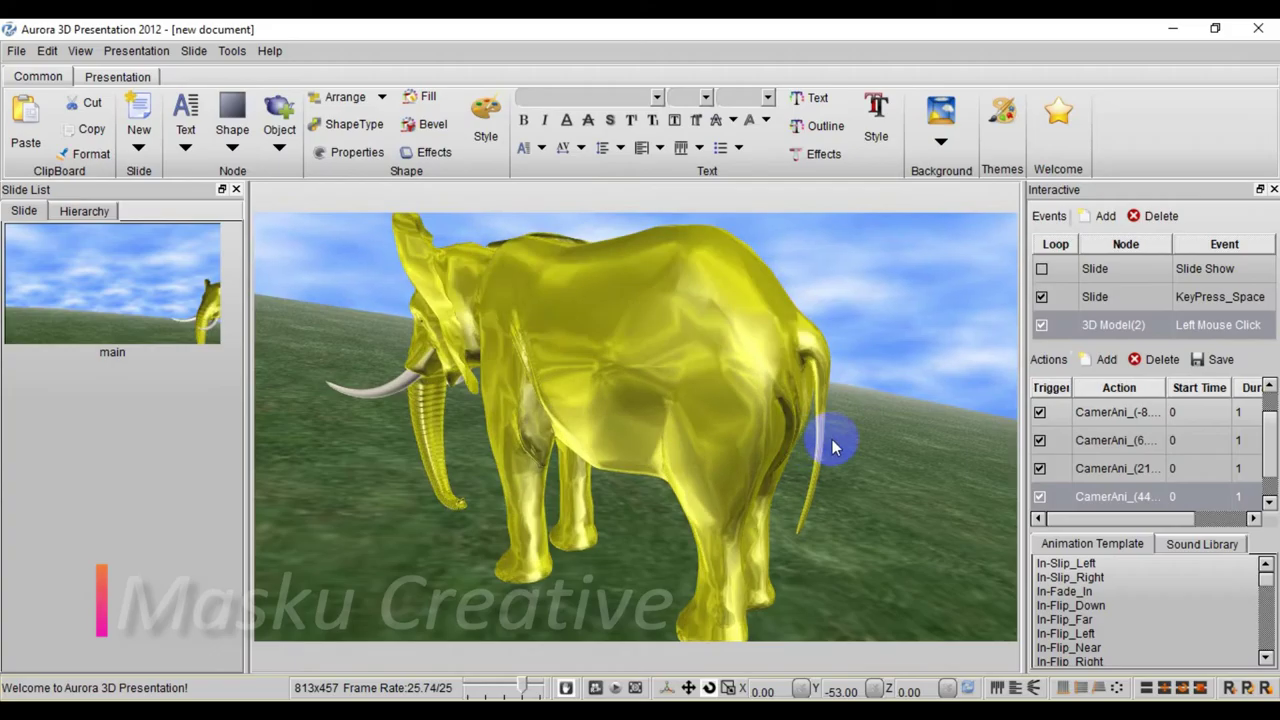
Orbit to a raised rear view with the elephant's head facing right and add a seventh Camera Animation action from the current transform
drag(797, 437, 420, 400)
drag(485, 375, 630, 455)
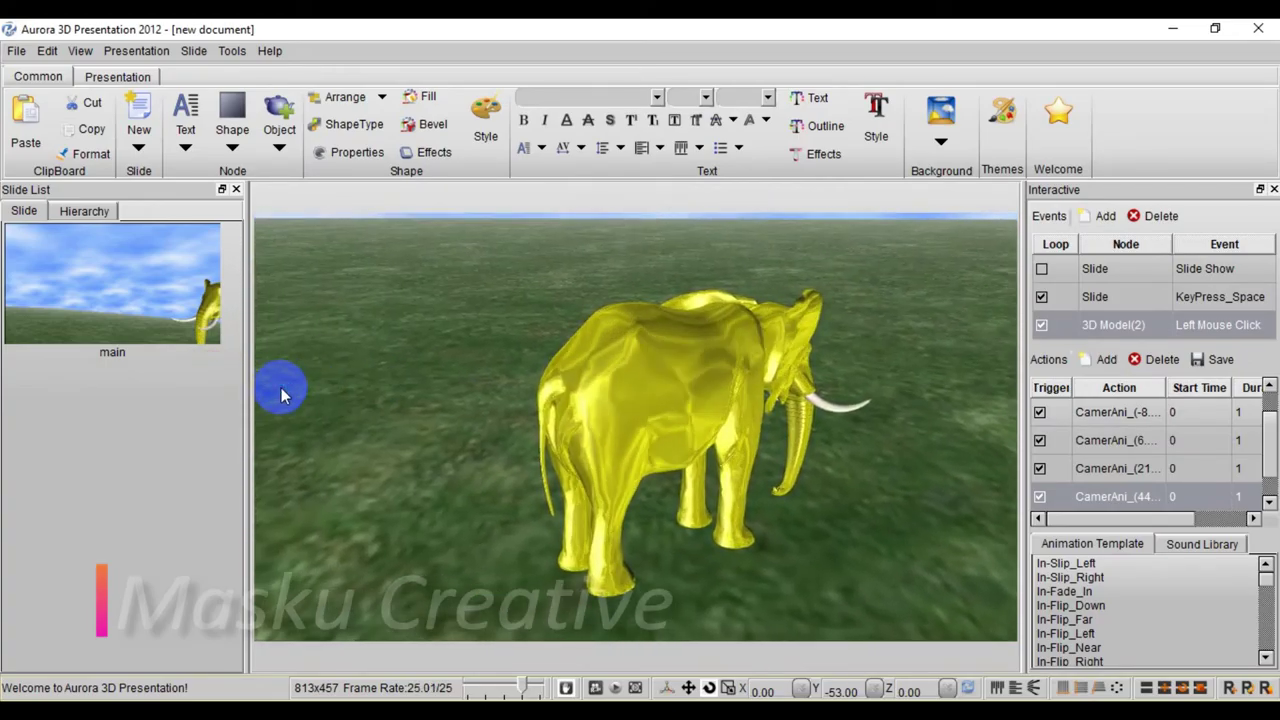
click(529, 431)
click(609, 474)
click(597, 551)
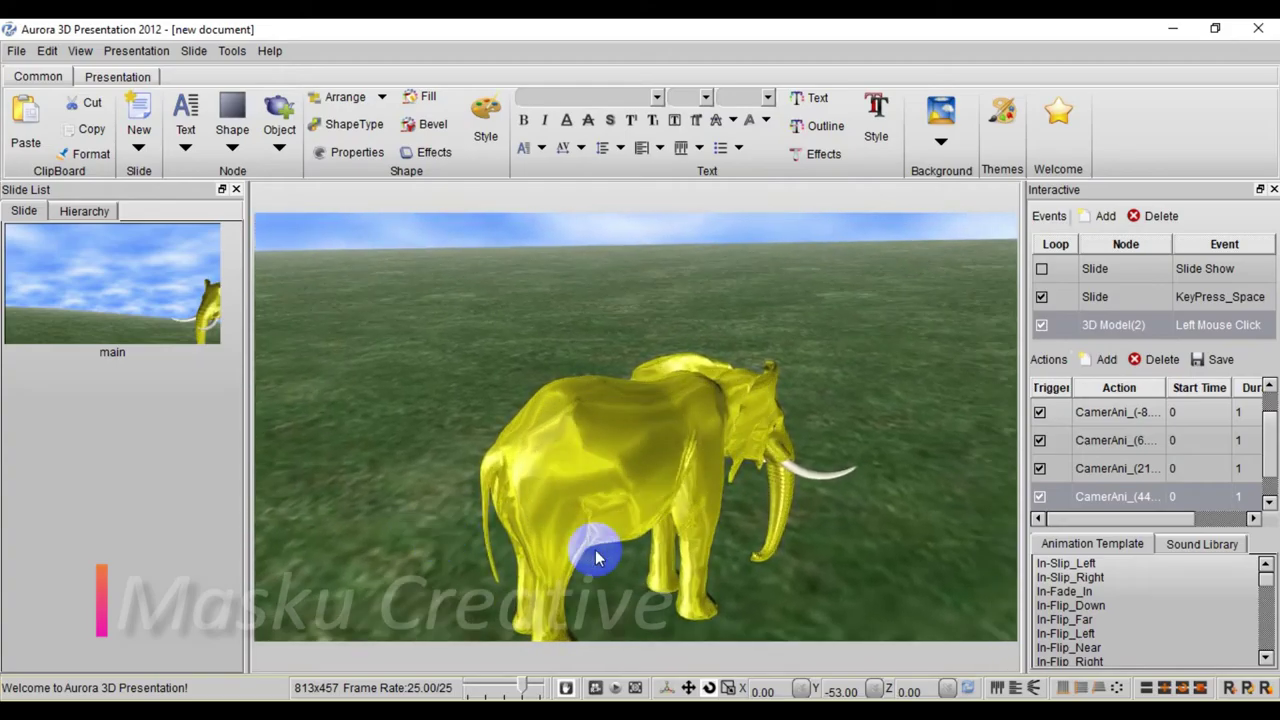
click(677, 577)
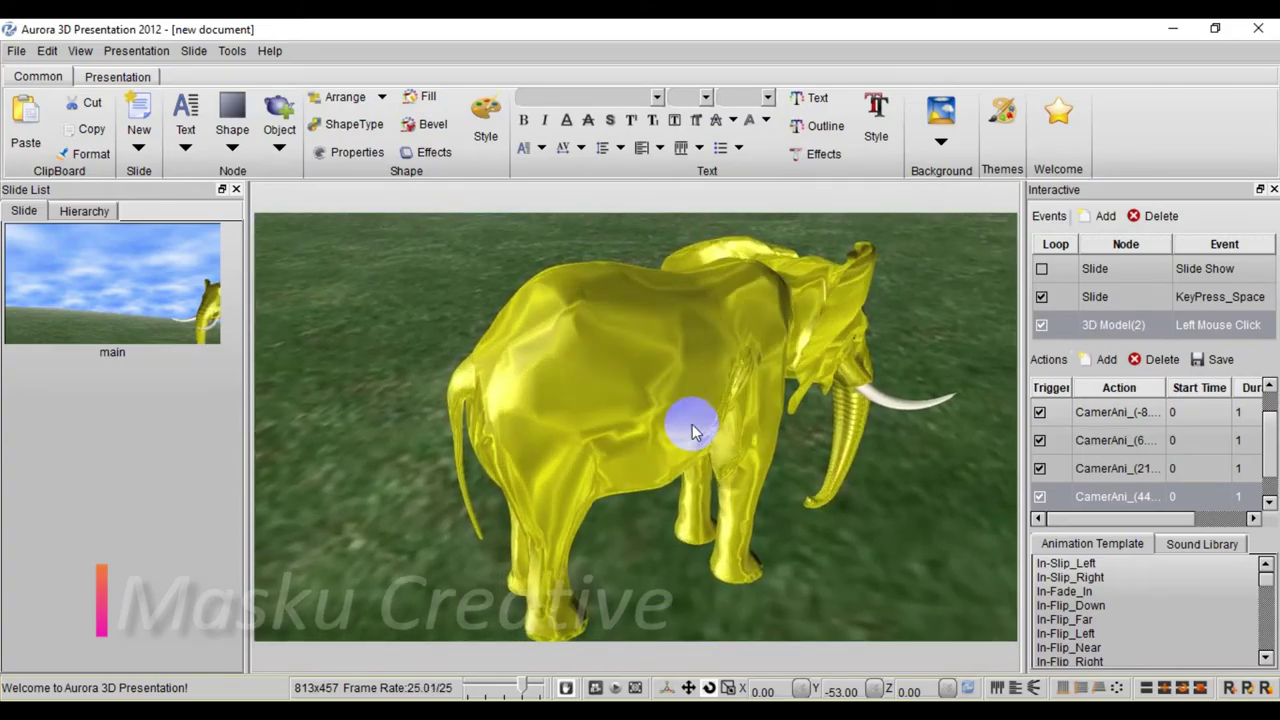
click(817, 429)
click(864, 465)
click(871, 454)
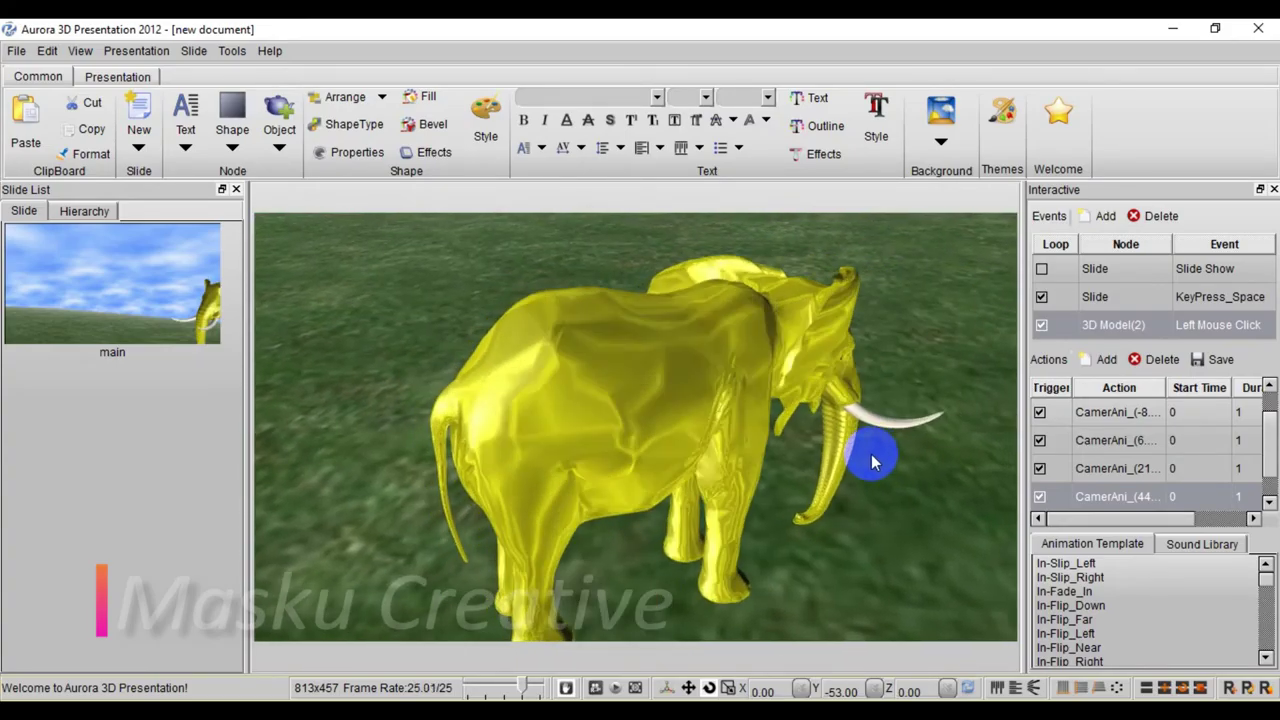
click(893, 462)
click(943, 400)
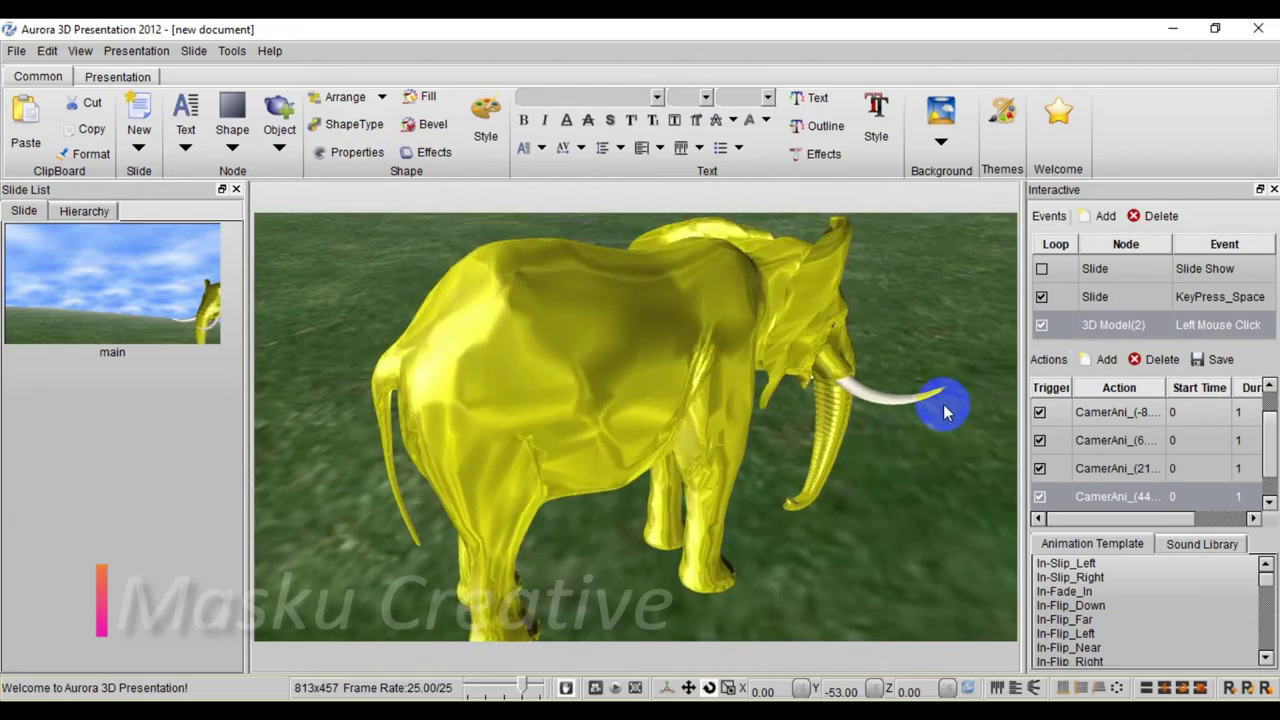
click(1104, 360)
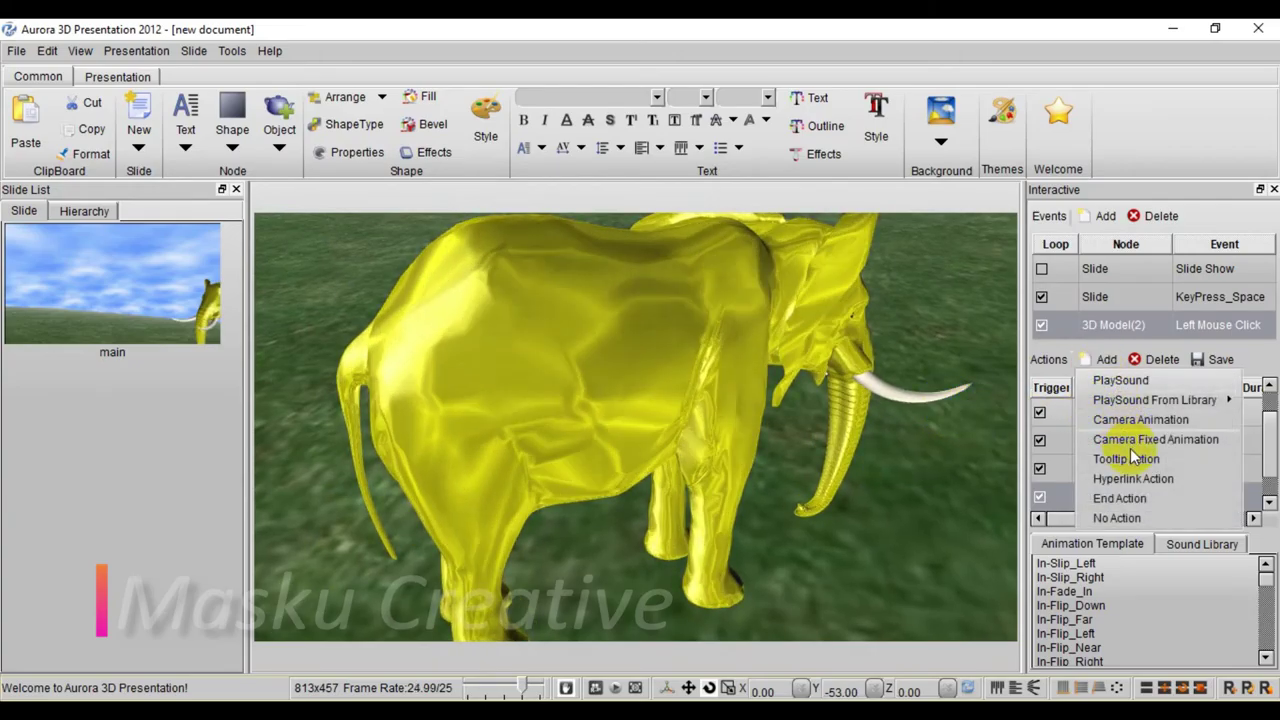
click(1140, 419)
click(652, 285)
click(651, 457)
Frame the elephant's head and ear from its other side and add an eighth Camera Animation action from the current transform
click(834, 447)
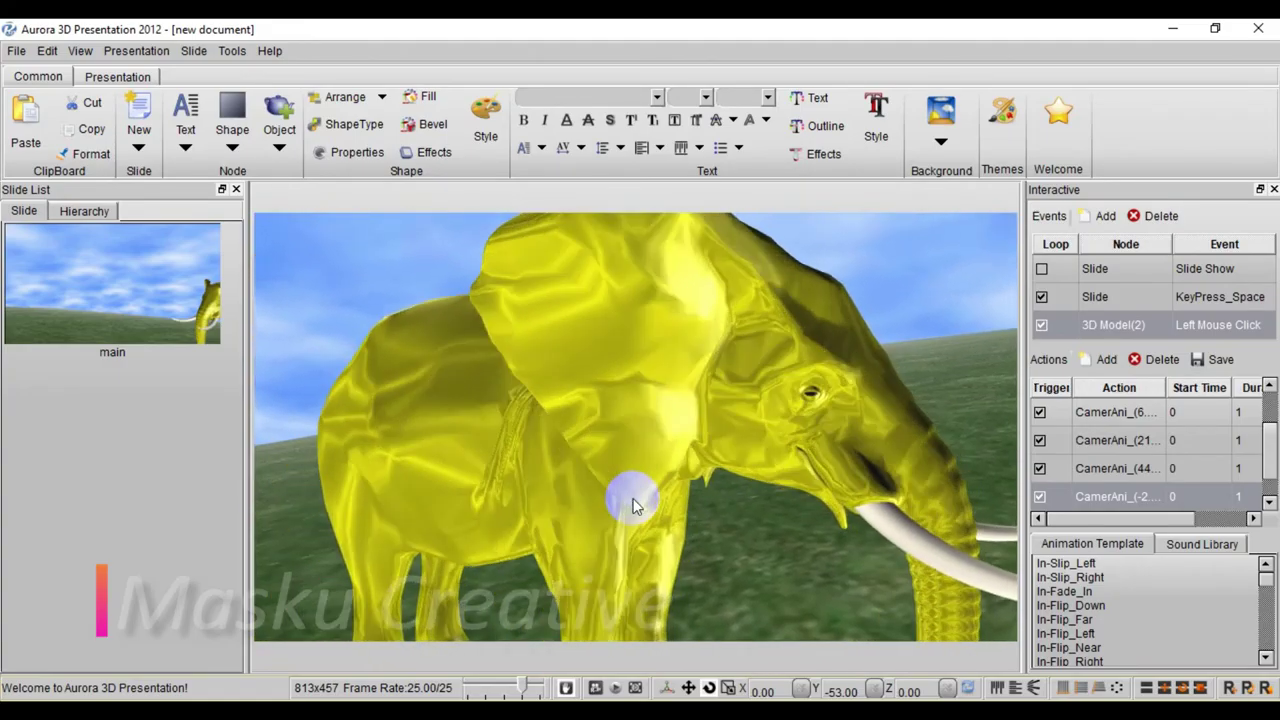
click(1104, 359)
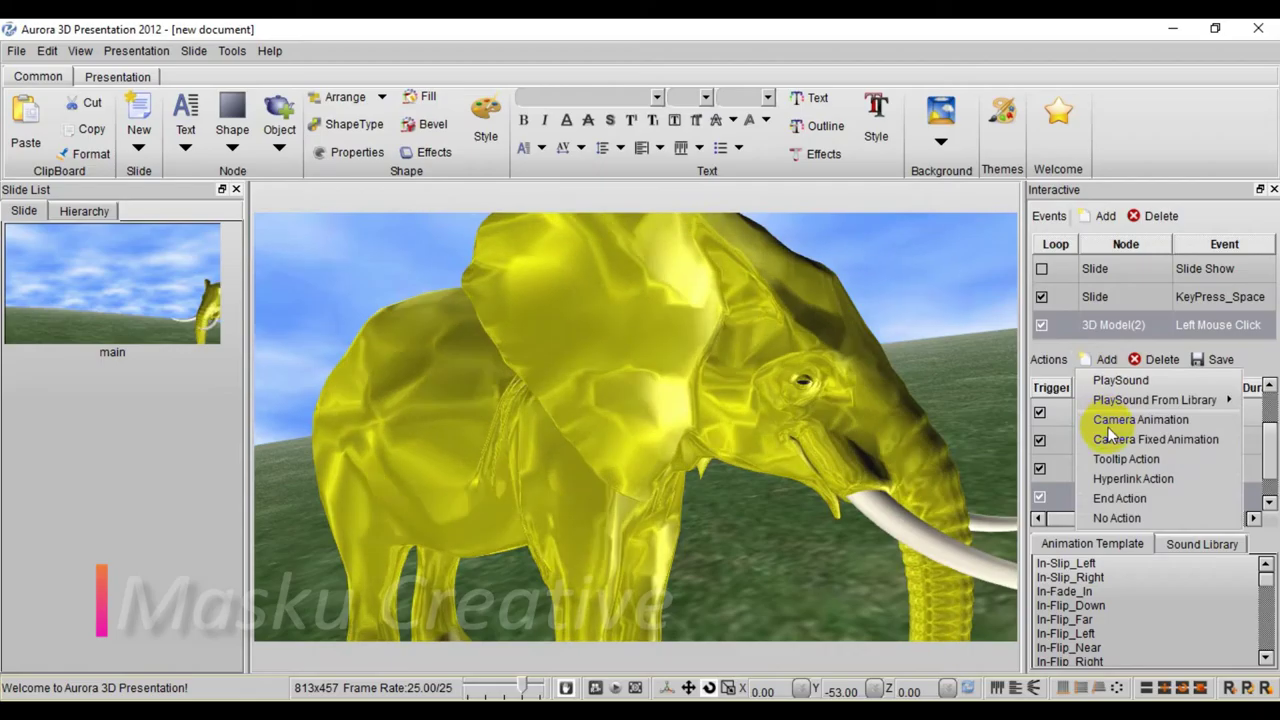
click(1108, 420)
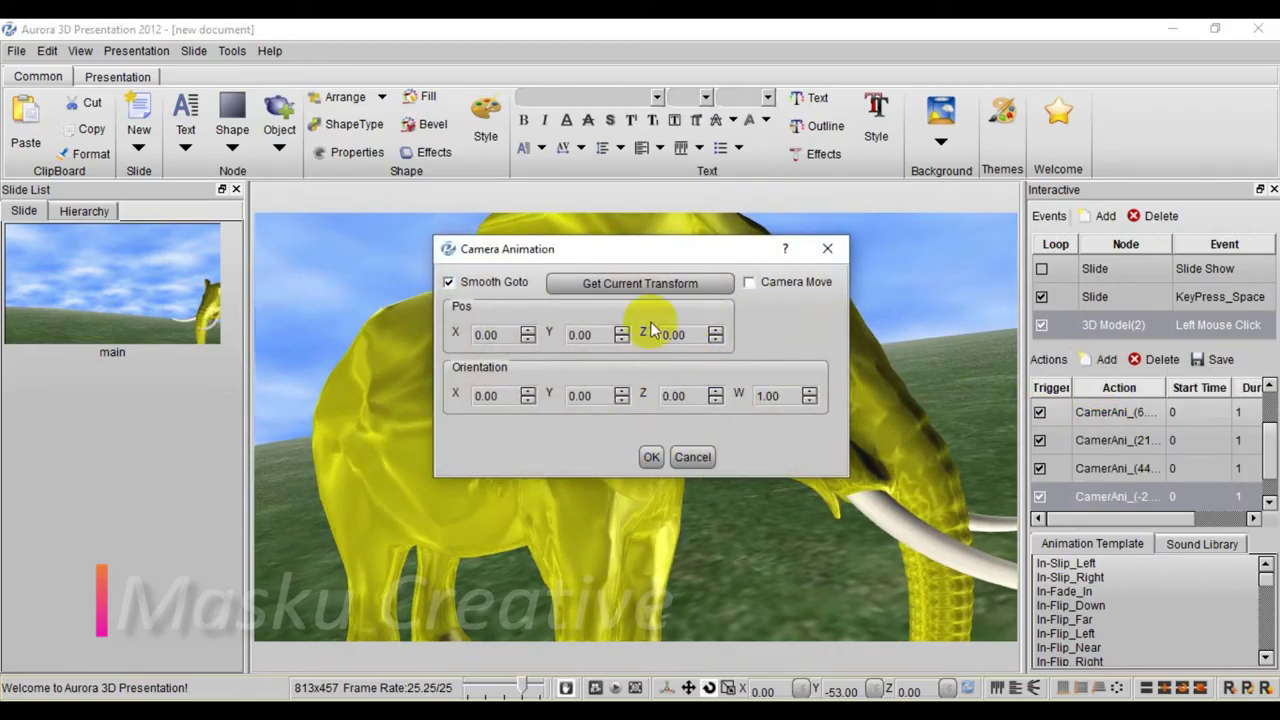
click(640, 284)
click(651, 457)
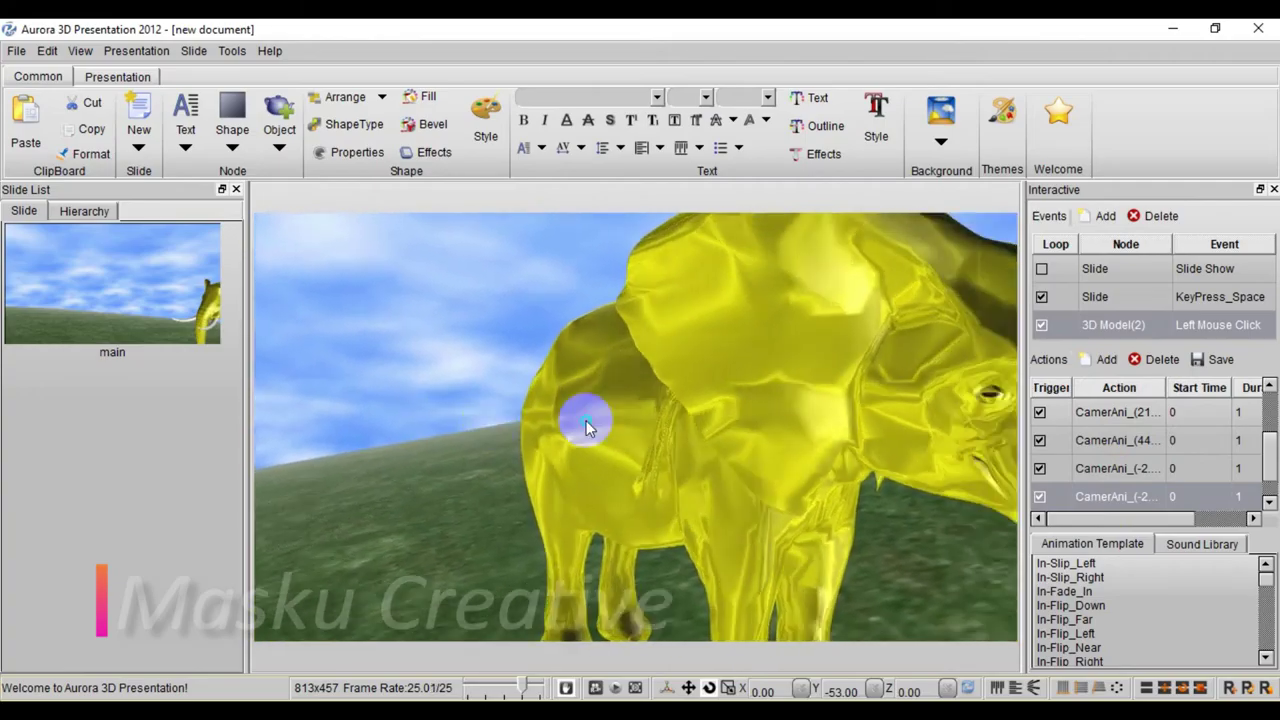
Reset the camera, frame the whole elephant and add a closing Camera Animation action from the current transform at X 0, Y 0.85, Z 85
click(568, 688)
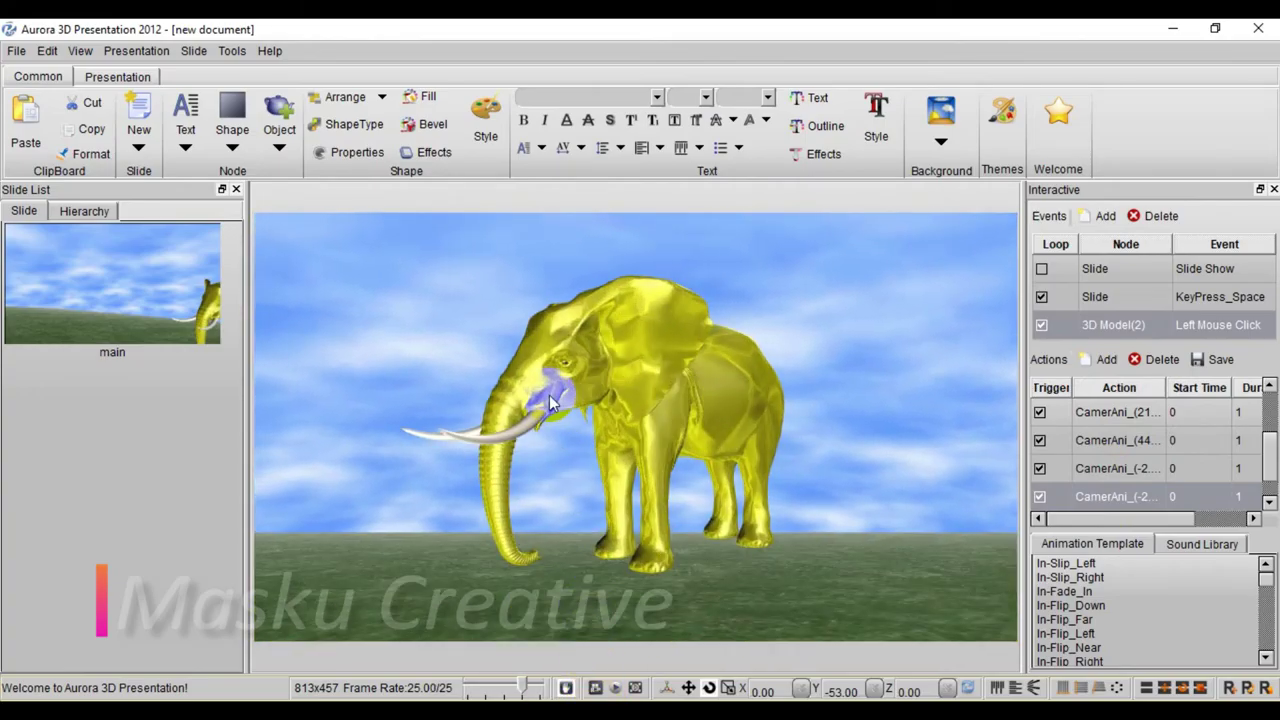
click(624, 359)
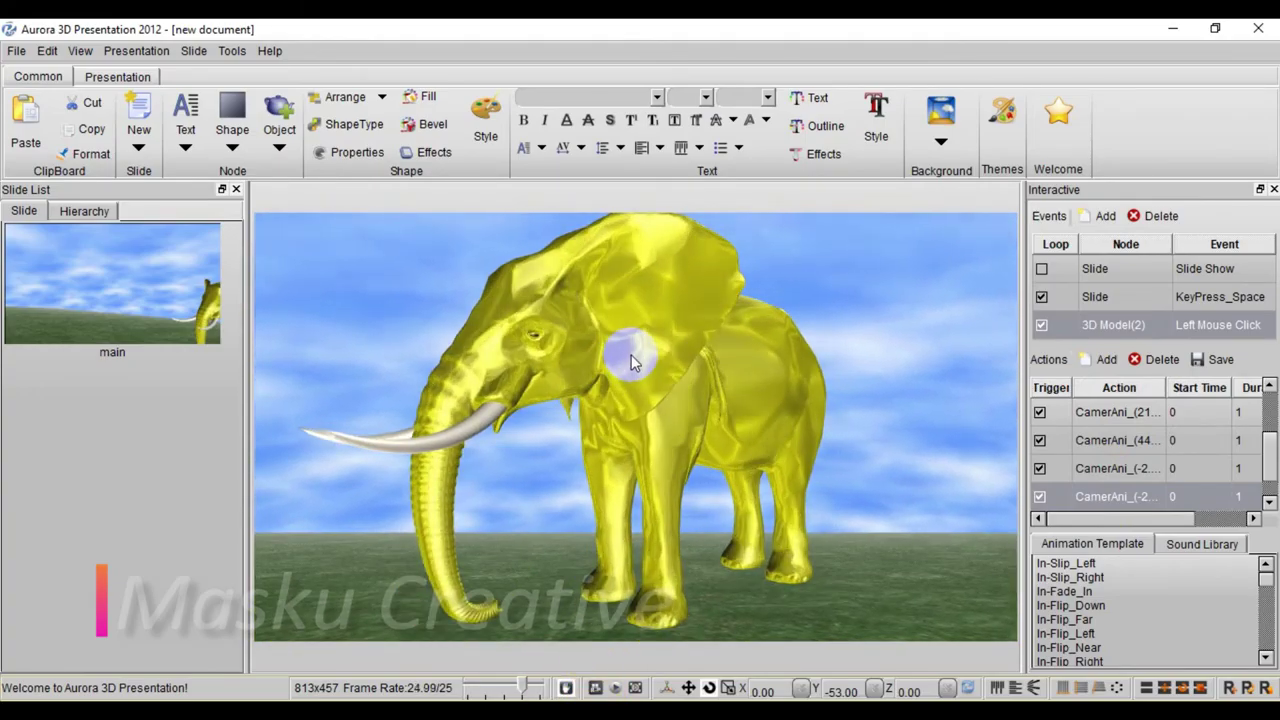
click(1100, 362)
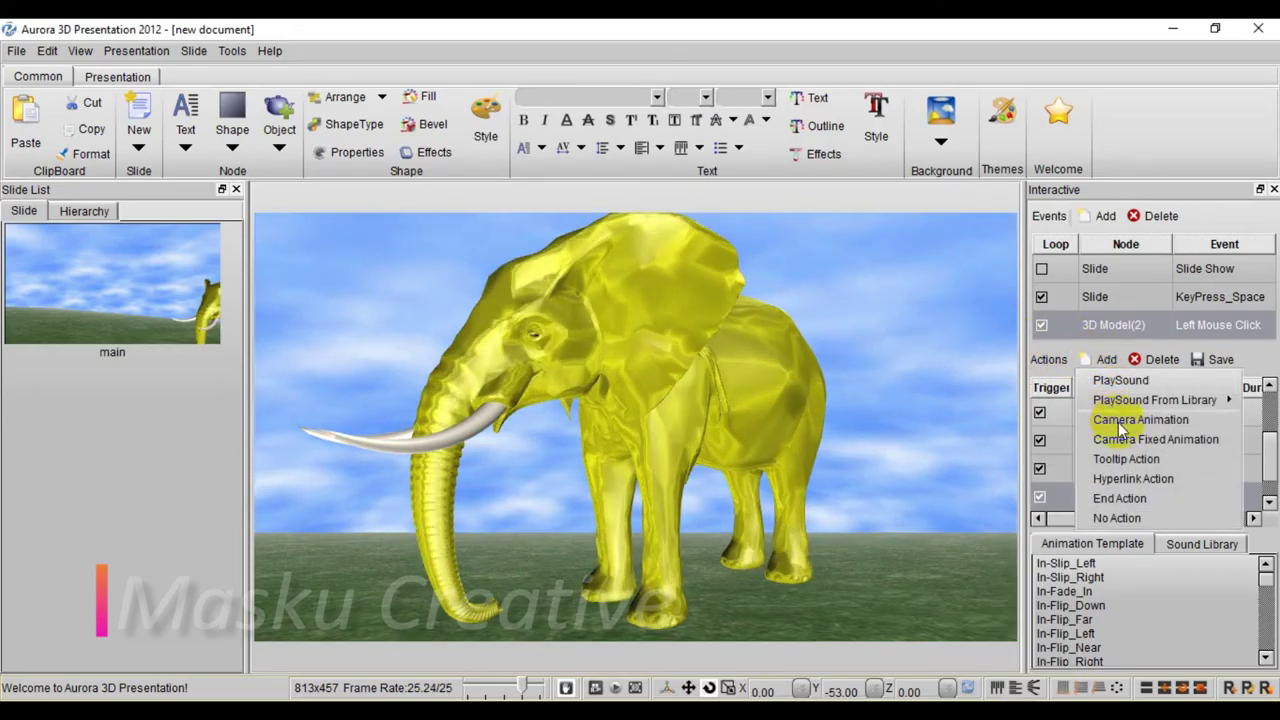
click(1120, 427)
click(595, 286)
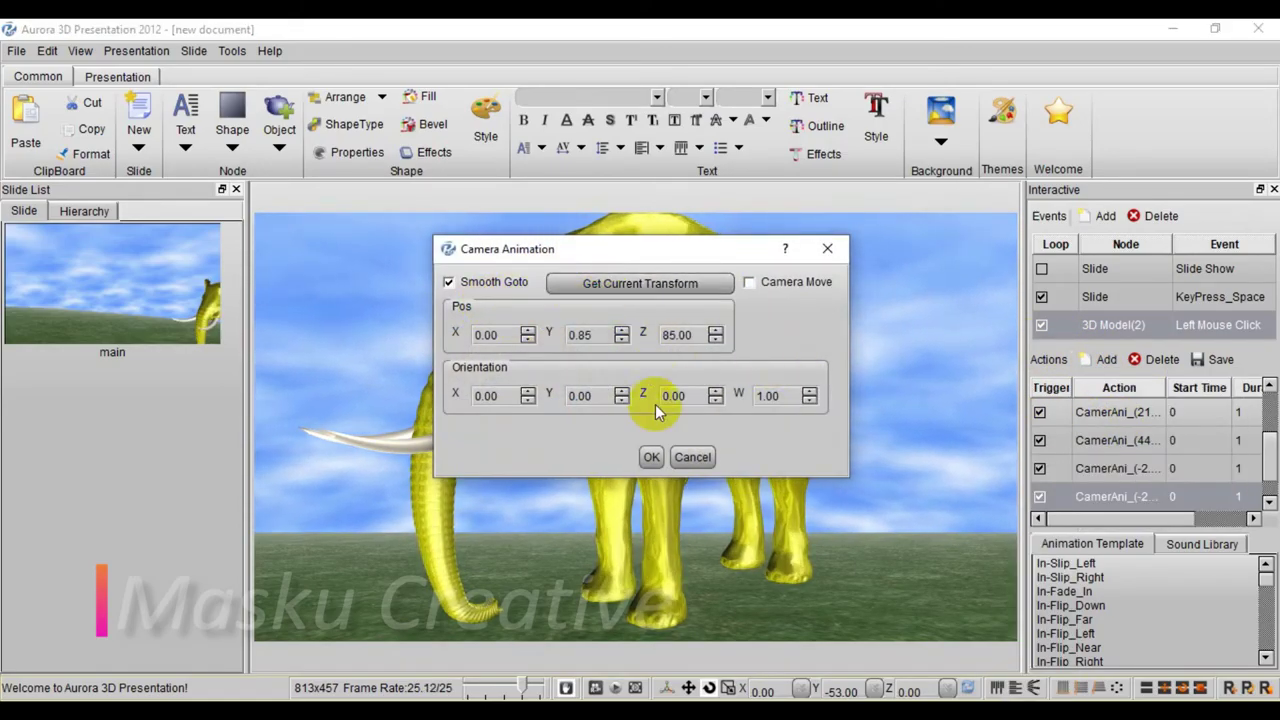
click(651, 457)
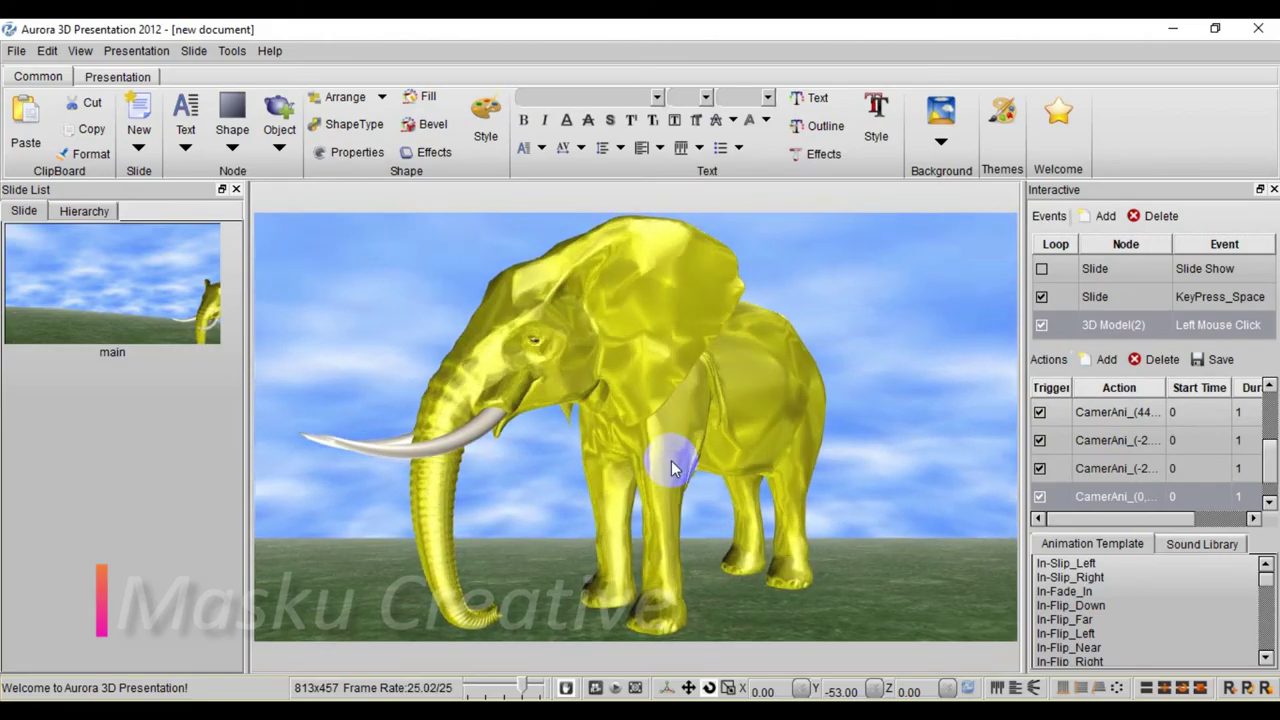
Preview the presentation, play it full screen to check the camera moves, and return to editing
click(136, 50)
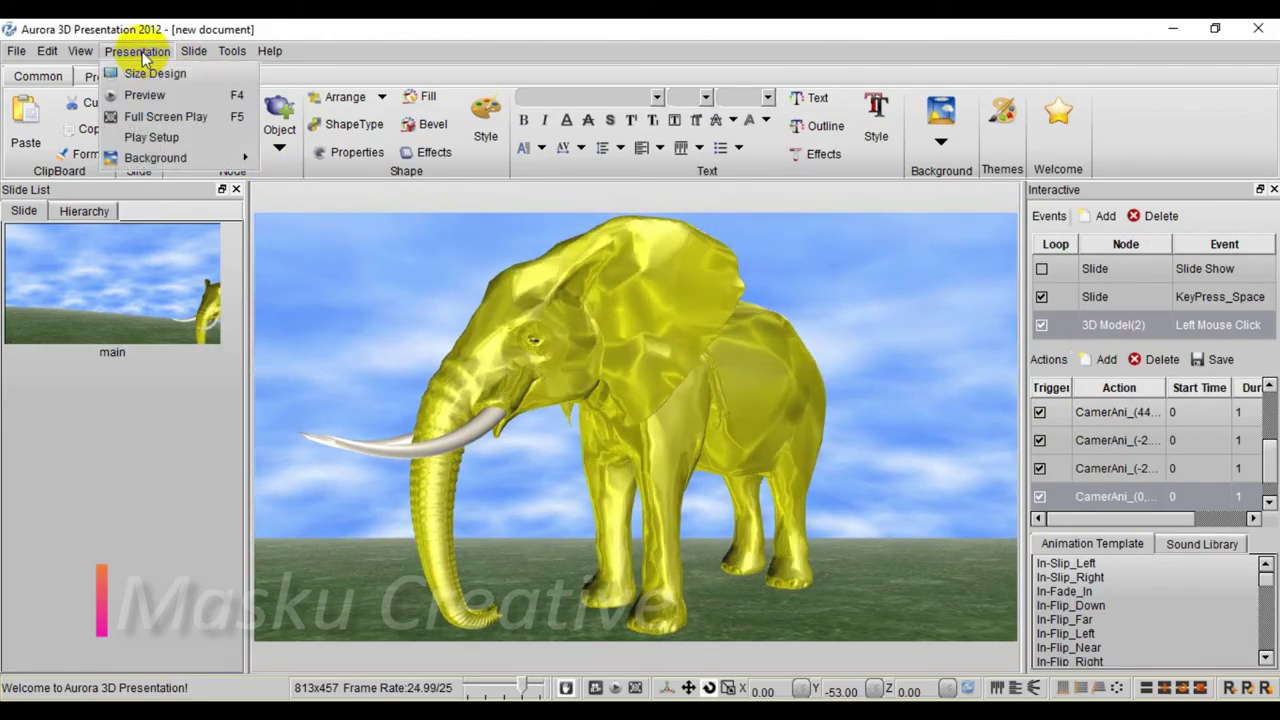
click(140, 95)
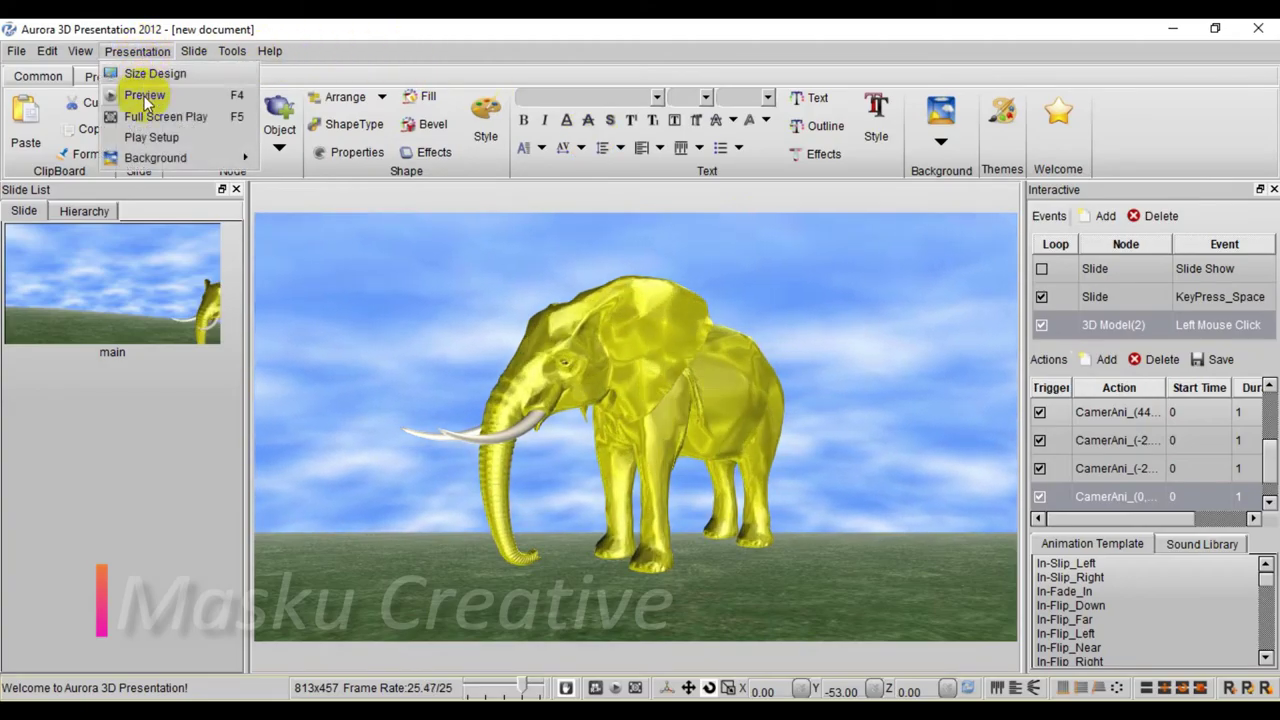
click(153, 118)
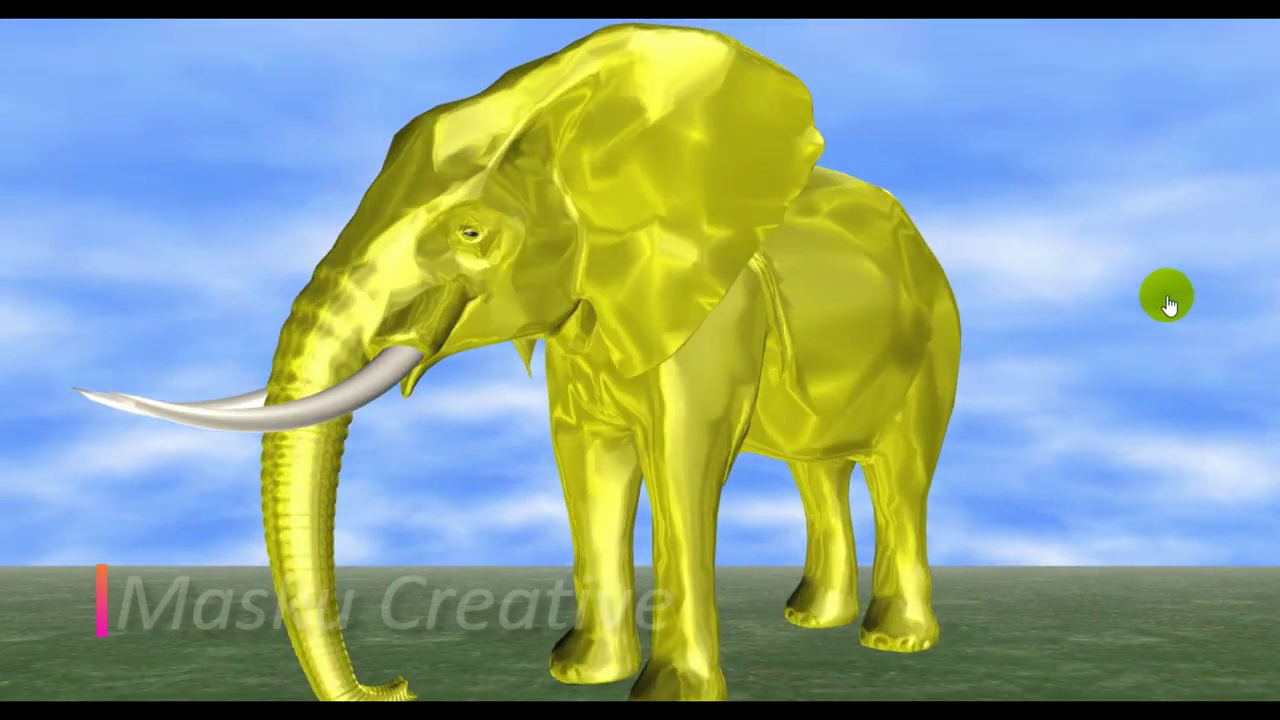
key(Escape)
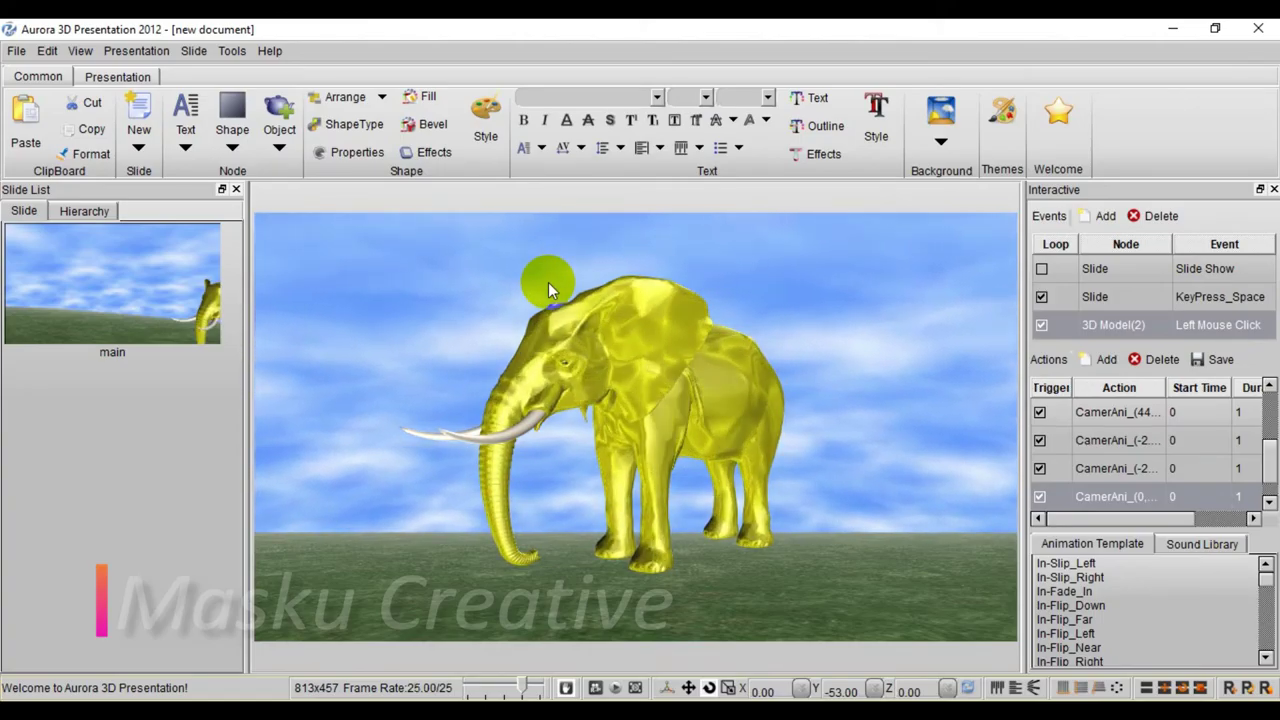
click(634, 339)
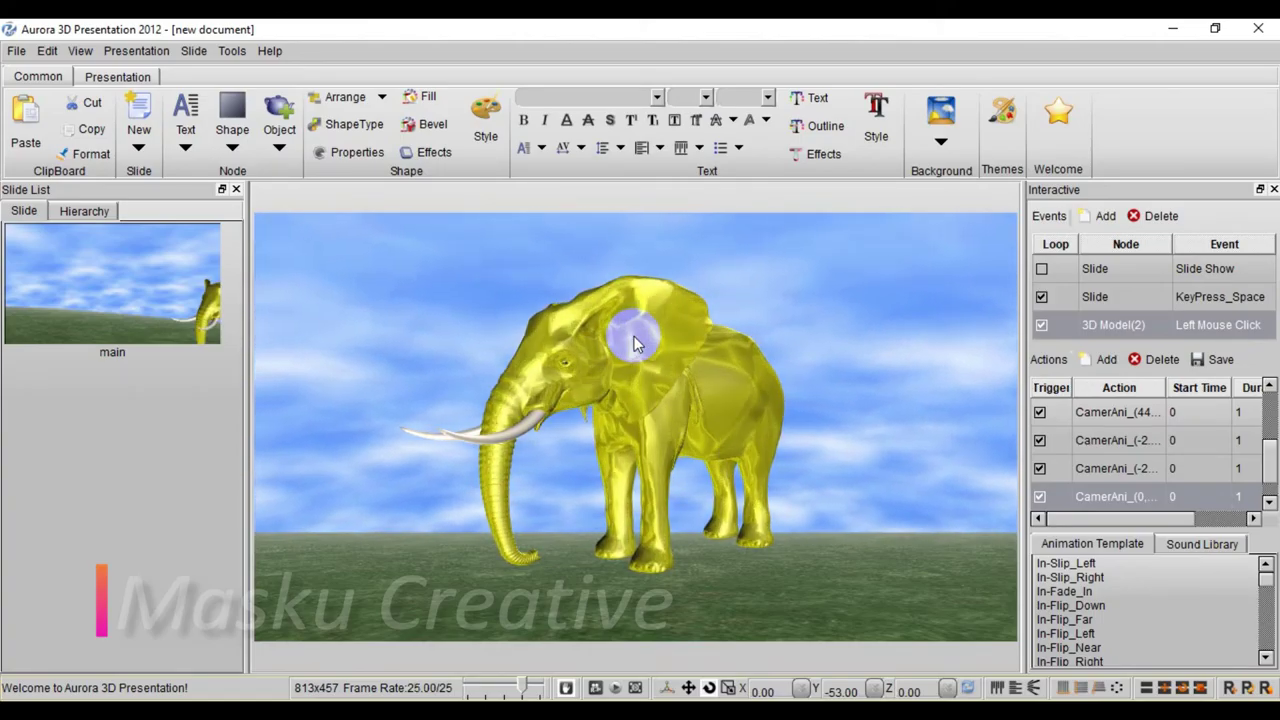
click(641, 362)
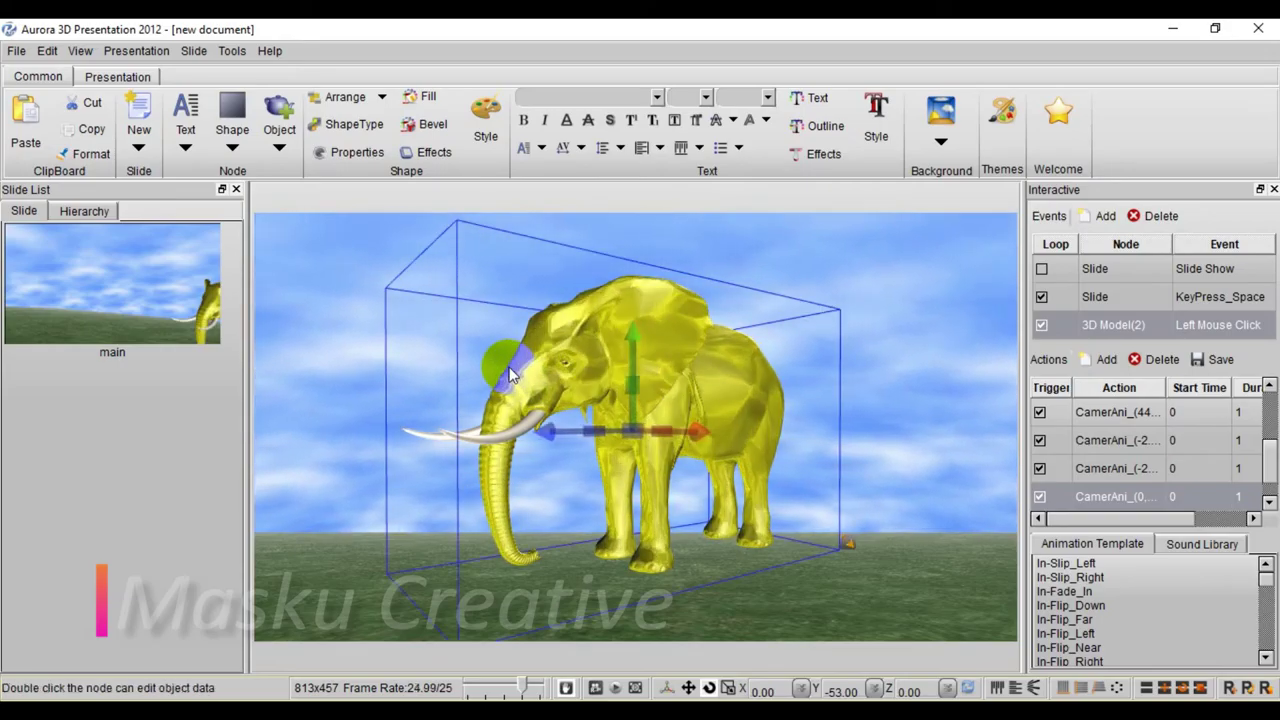
click(299, 305)
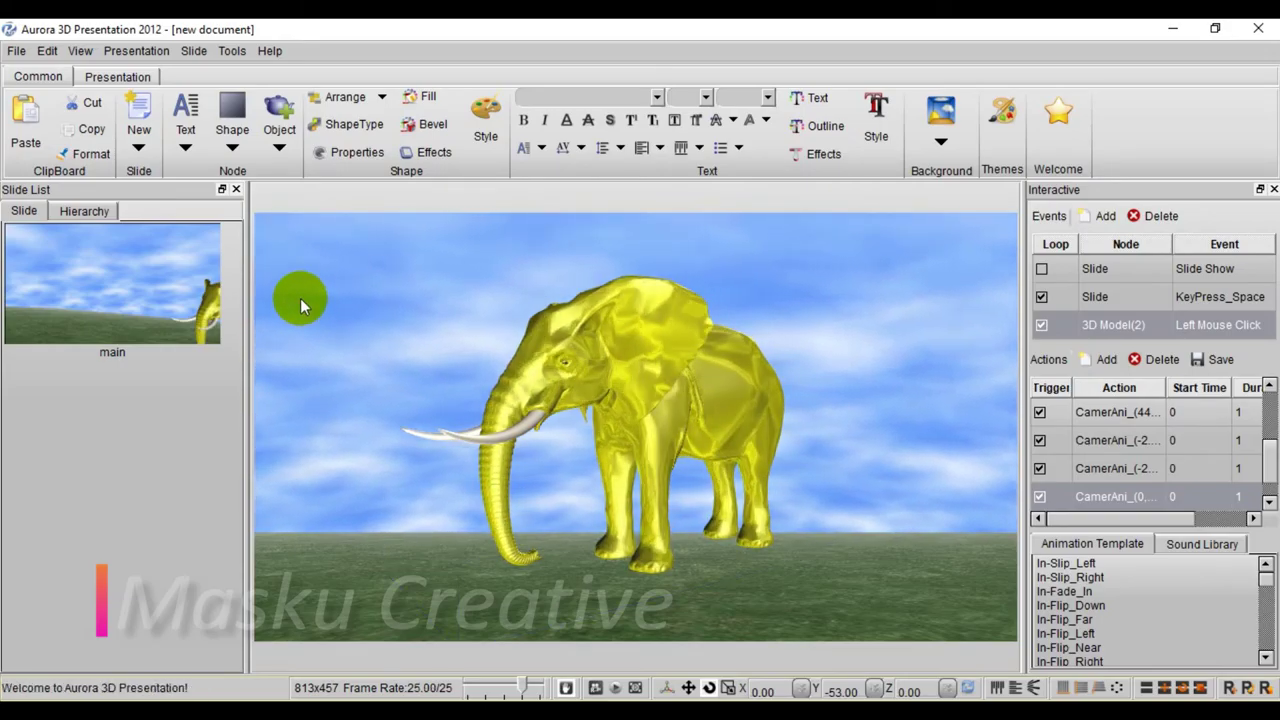
Insert the 3D model BOAT.3ds from the 3D folder with the Default option, without splitting the model
click(279, 148)
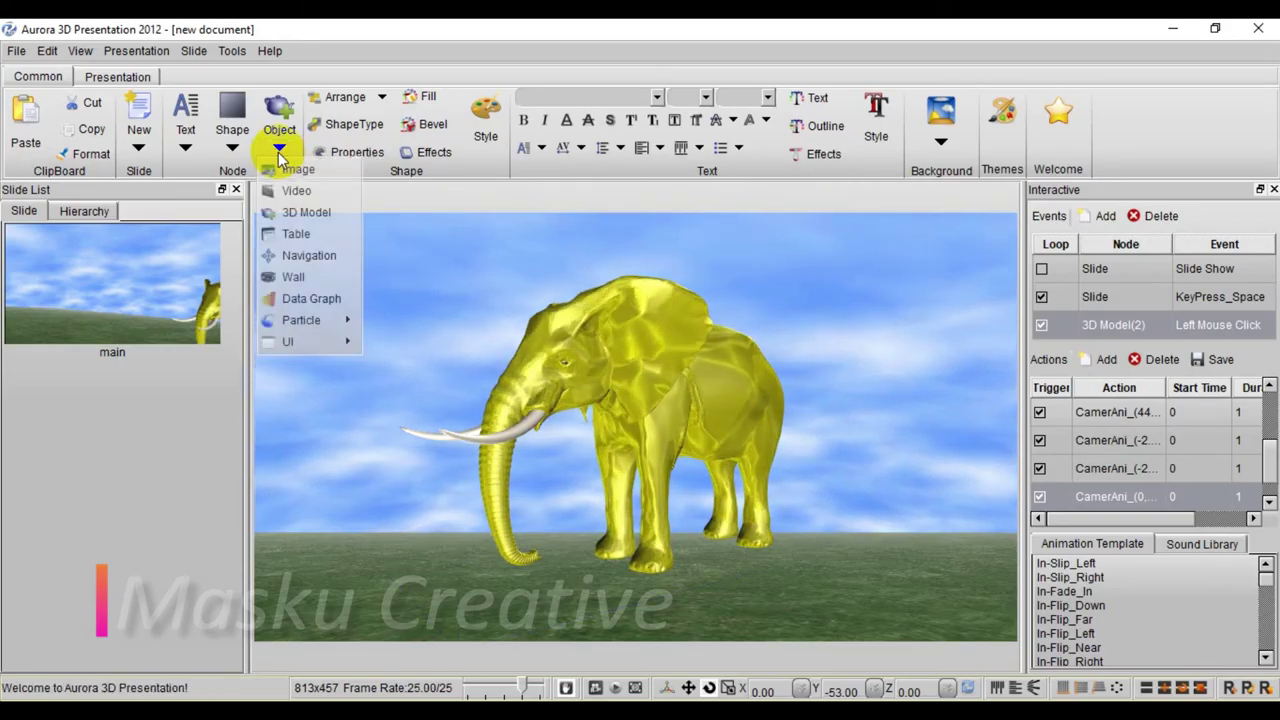
click(296, 214)
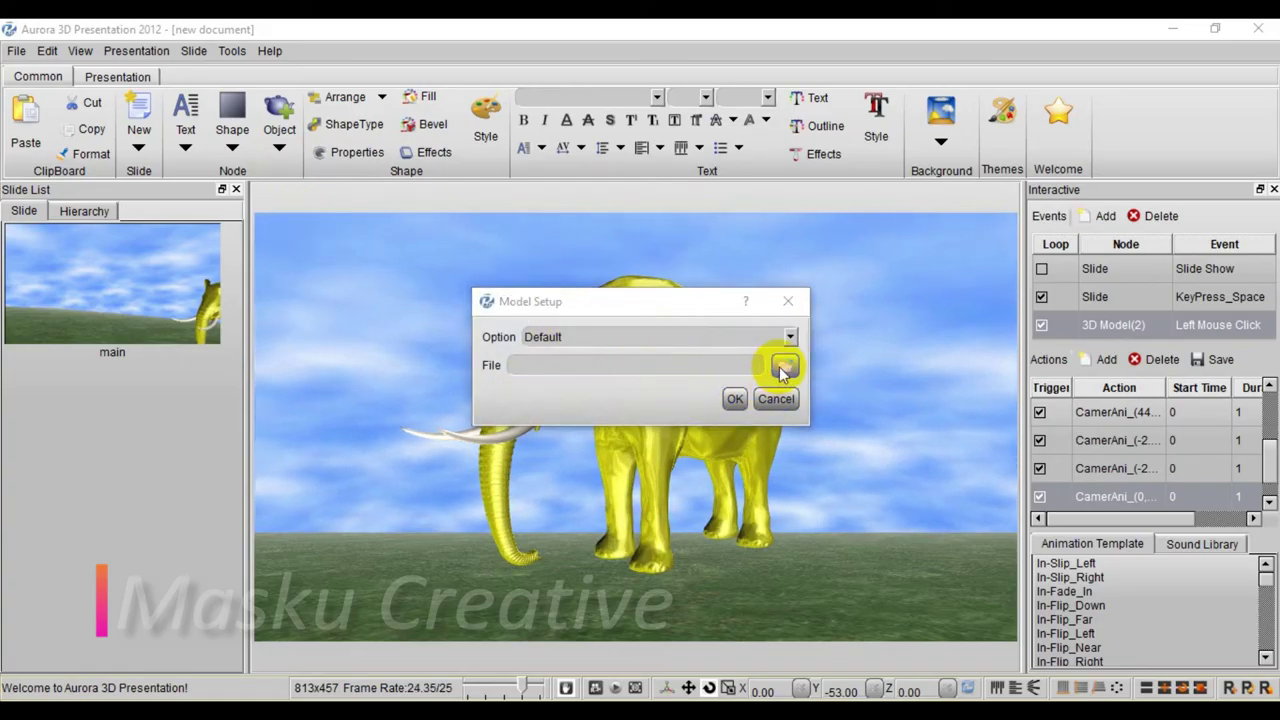
click(785, 368)
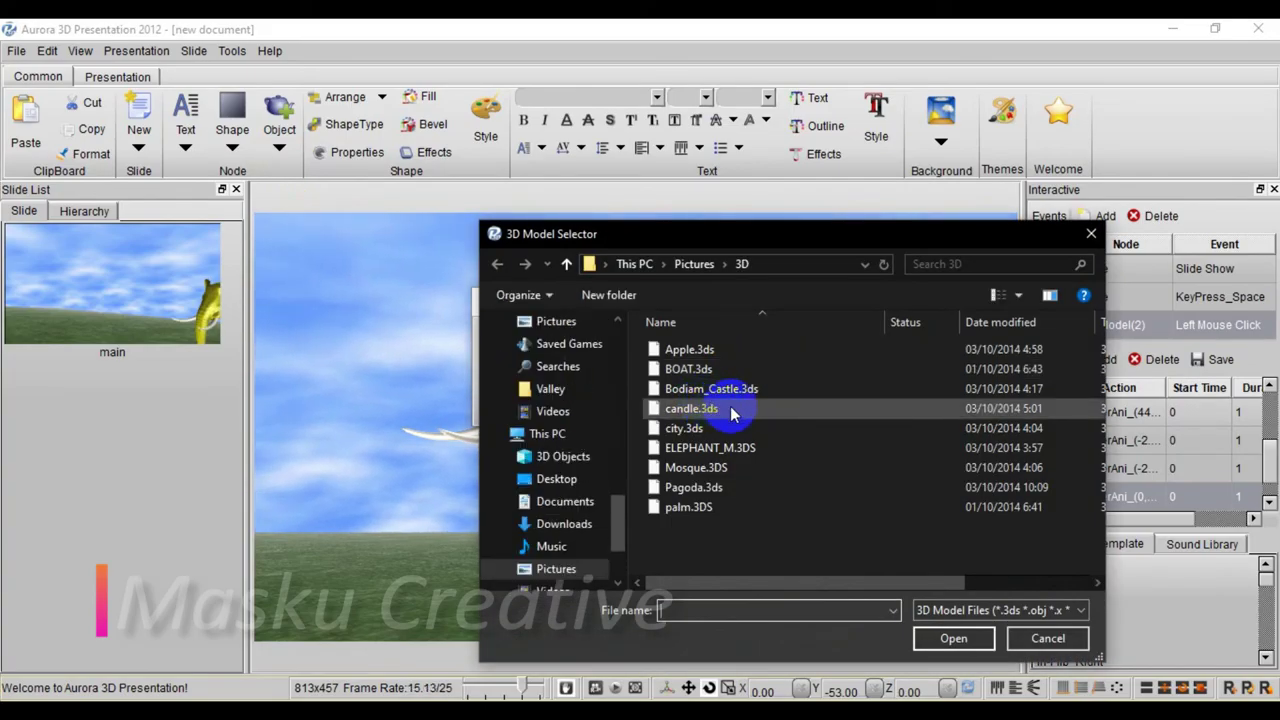
click(936, 638)
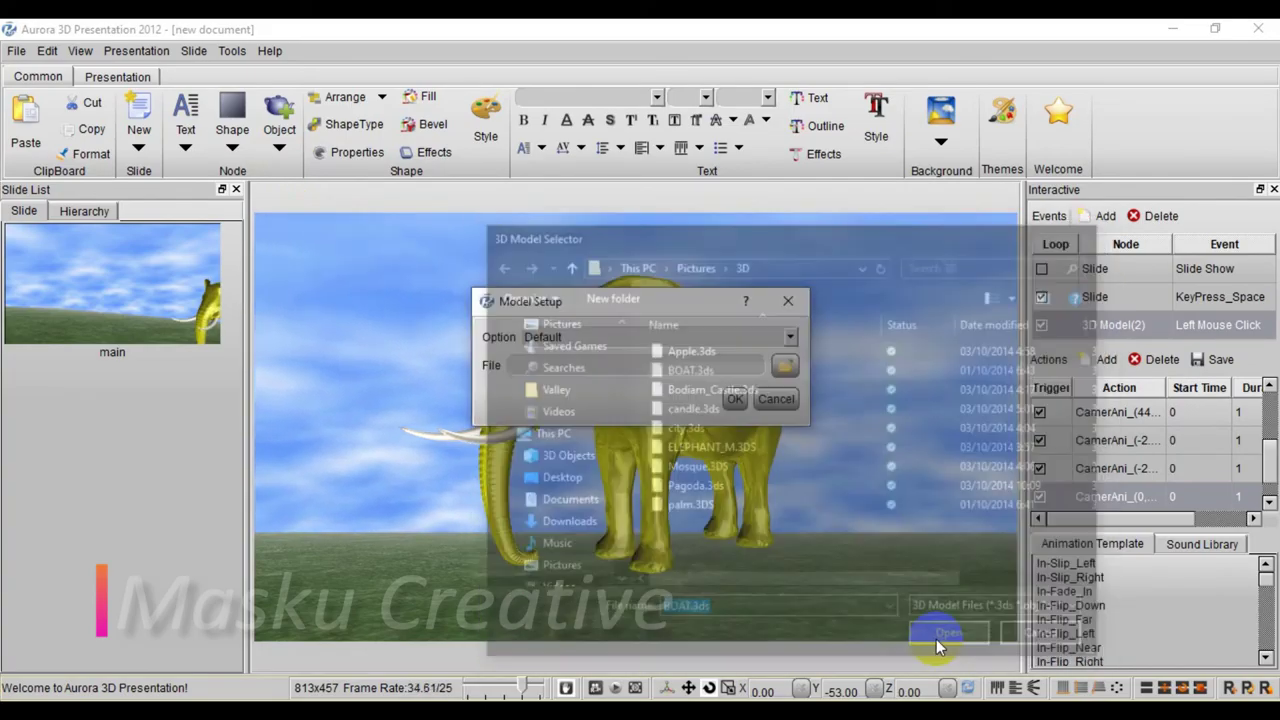
click(738, 401)
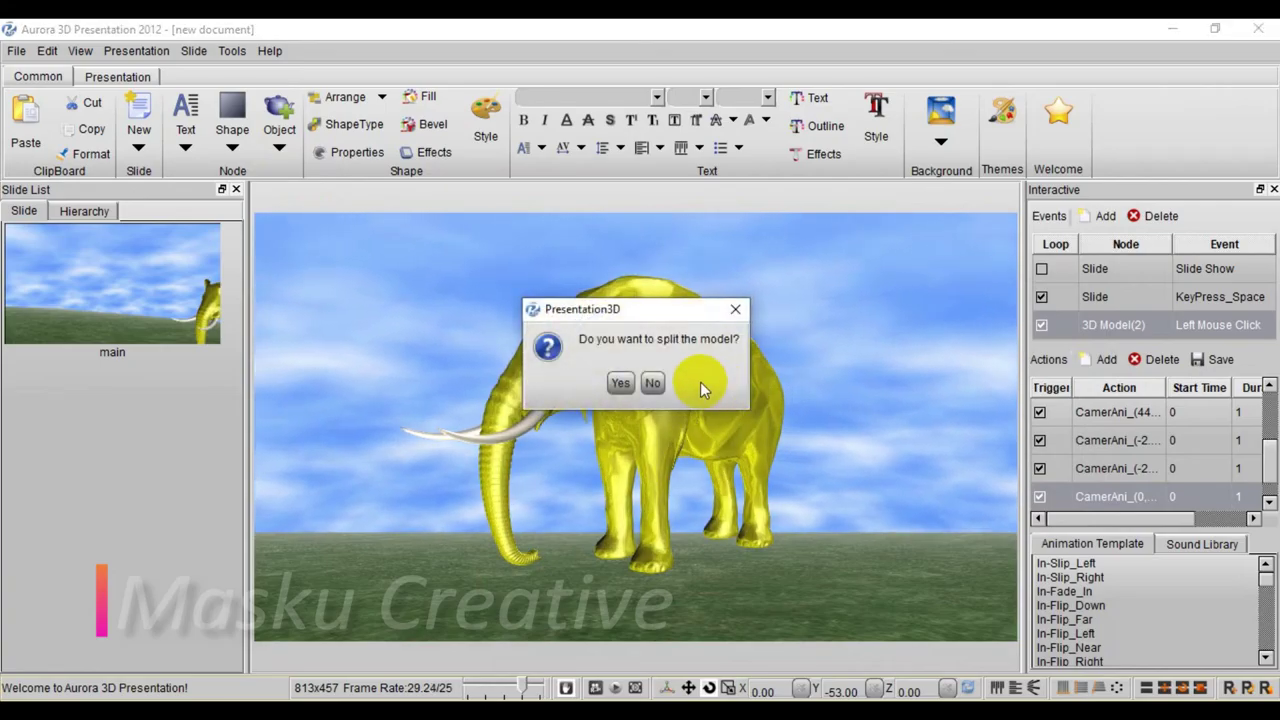
click(655, 383)
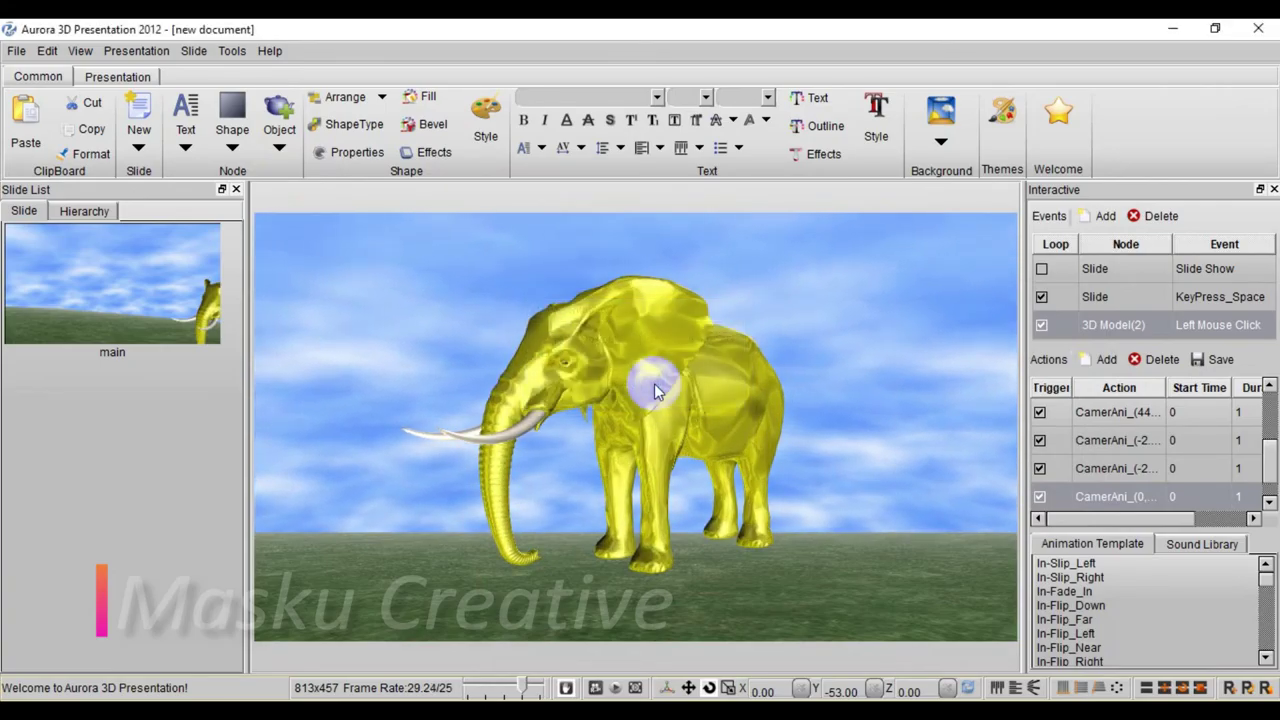
Move the boat along X to one side of the elephant, and shift the elephant the opposite way to about X -11.94, Z 25.23
click(655, 390)
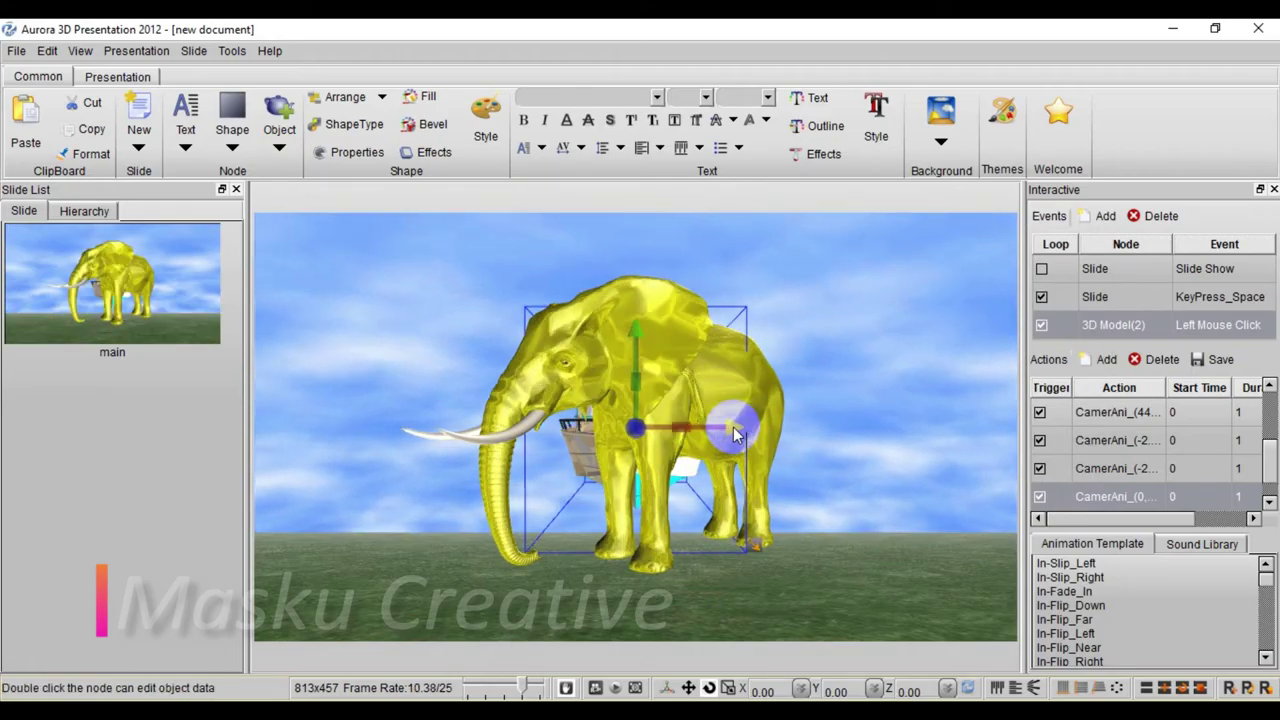
drag(731, 432, 1234, 434)
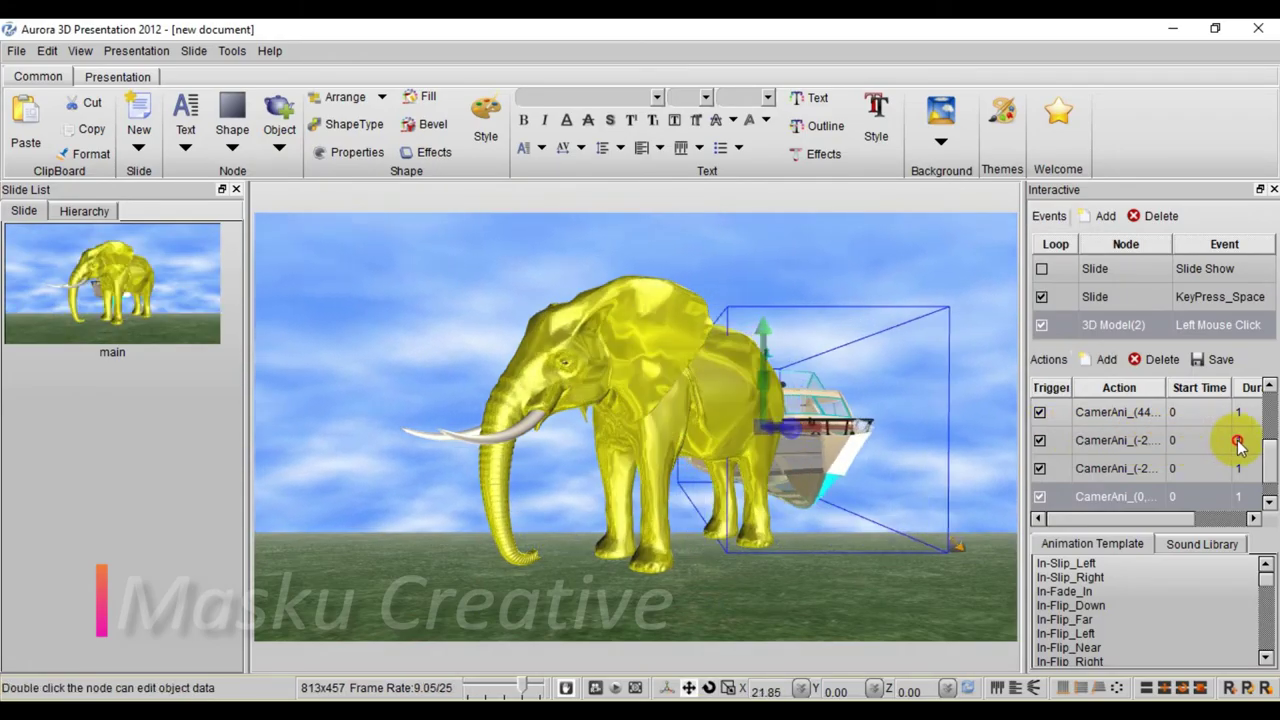
drag(700, 388, 337, 400)
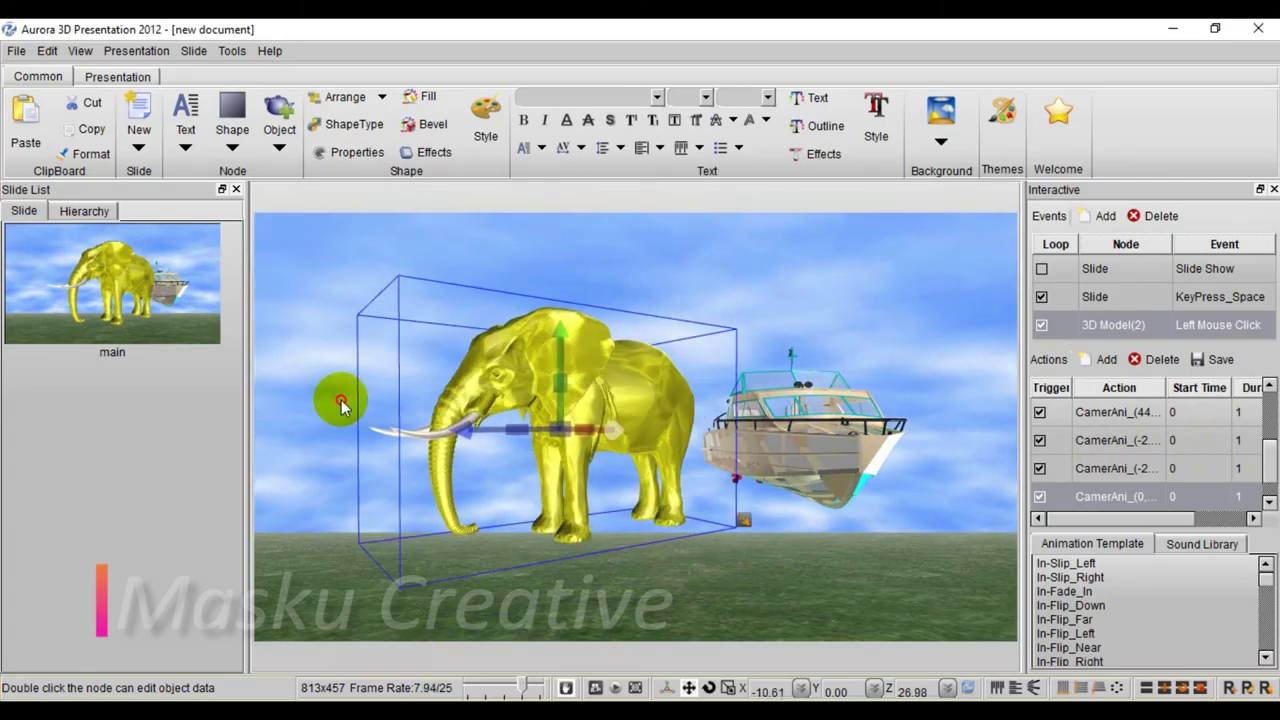
click(810, 441)
click(588, 415)
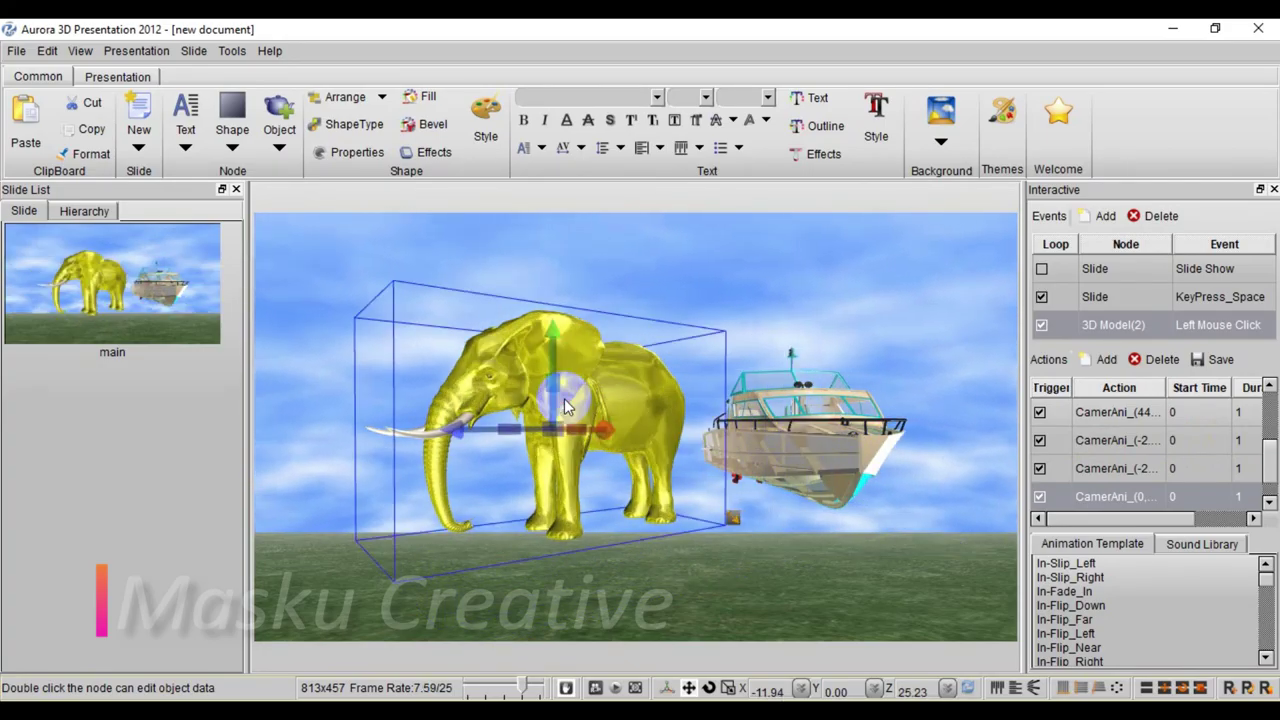
Hide the elephant model in the slide hierarchy and move it further from the boat, to about X -34.42, Z 34.35
click(85, 211)
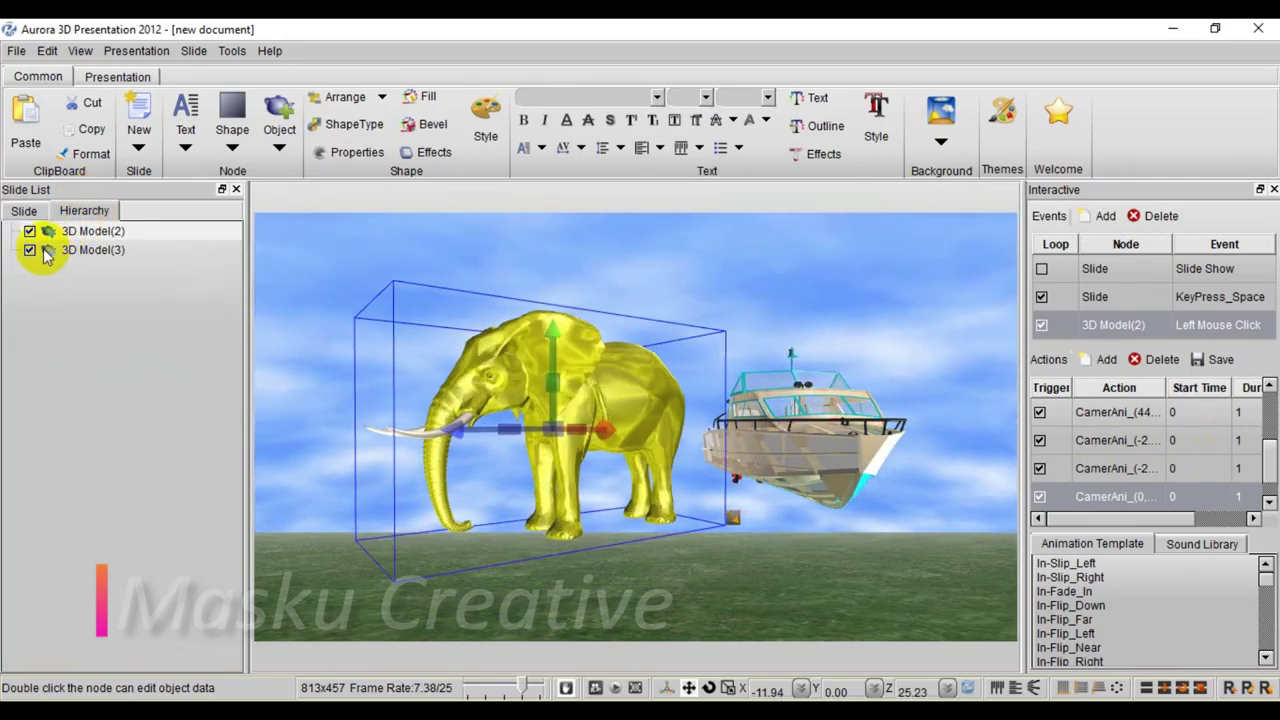
click(29, 231)
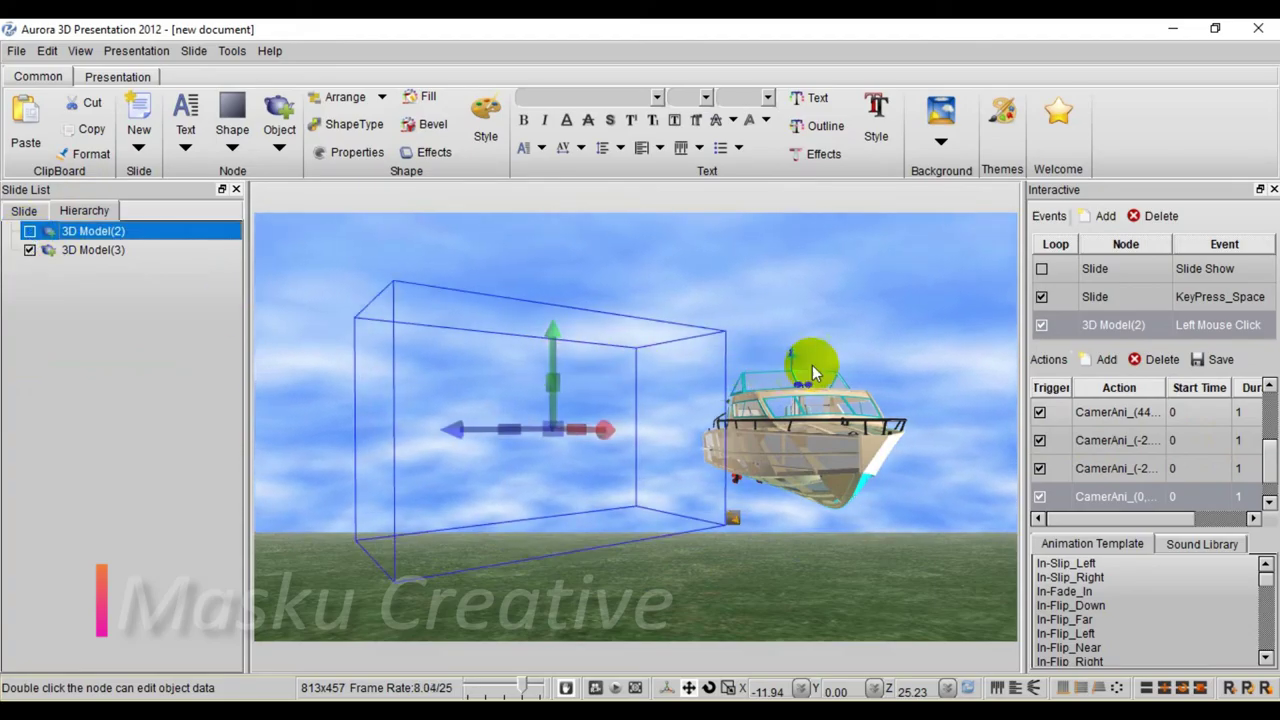
click(533, 442)
drag(533, 442, 625, 436)
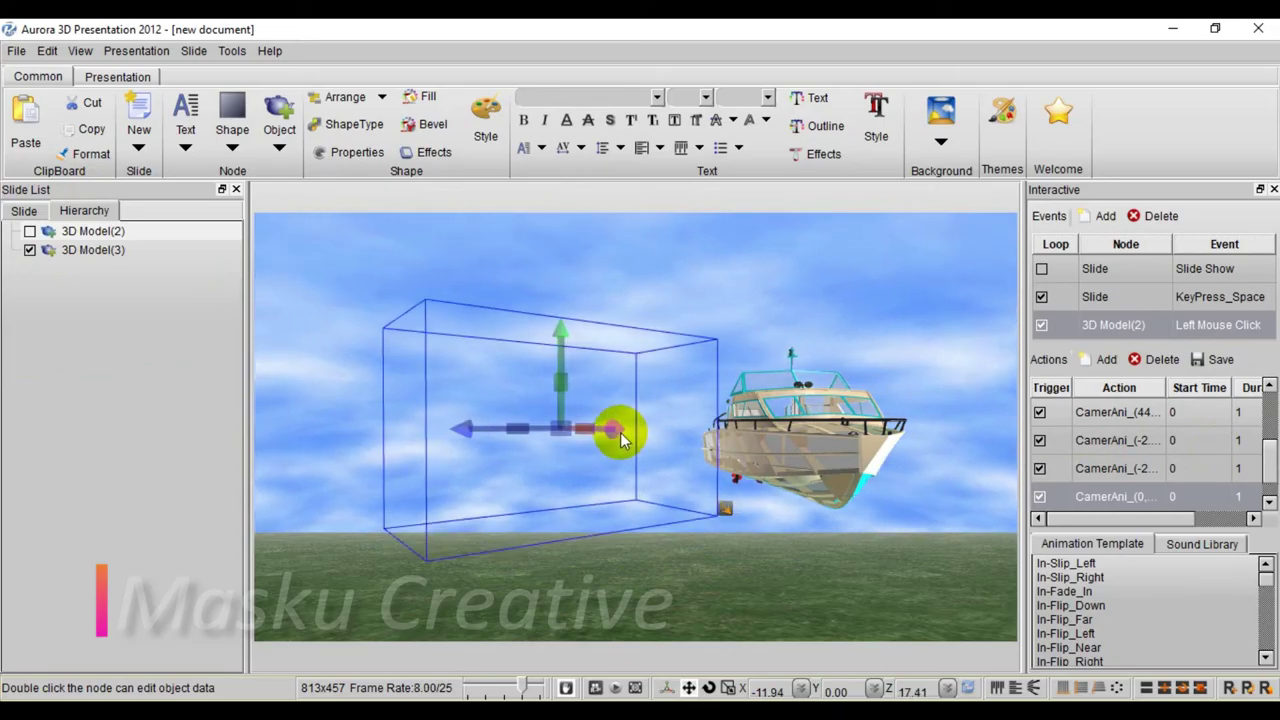
drag(408, 428, 686, 591)
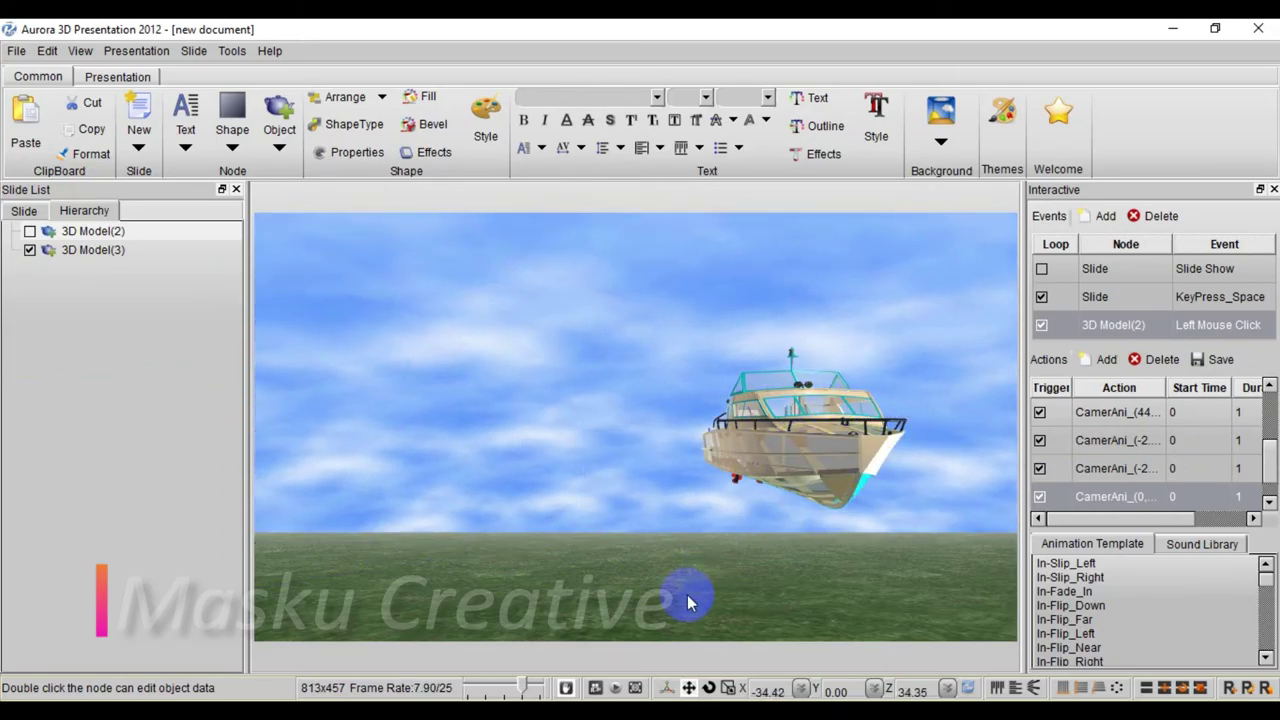
Move the boat to the middle of the slide and closer to the camera, at about X -0.81, Y 0.85, Z 30.89
click(877, 412)
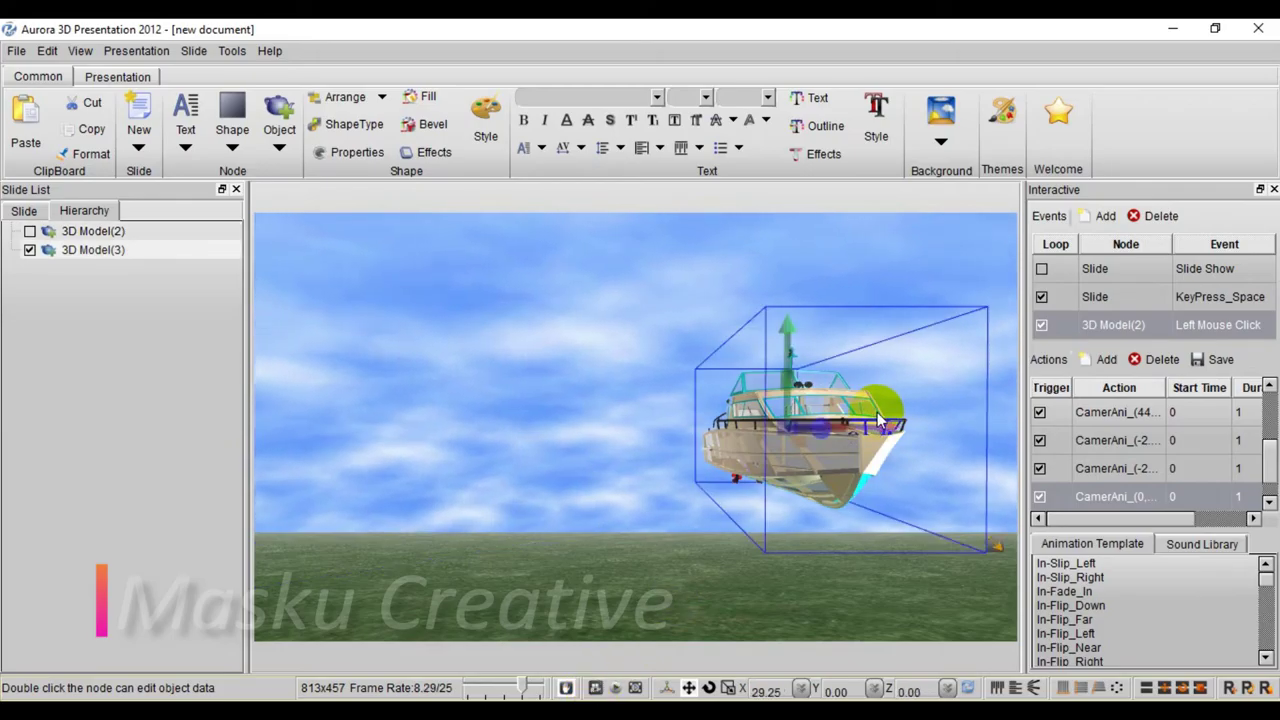
drag(891, 430, 573, 392)
drag(634, 337, 1217, 415)
click(640, 437)
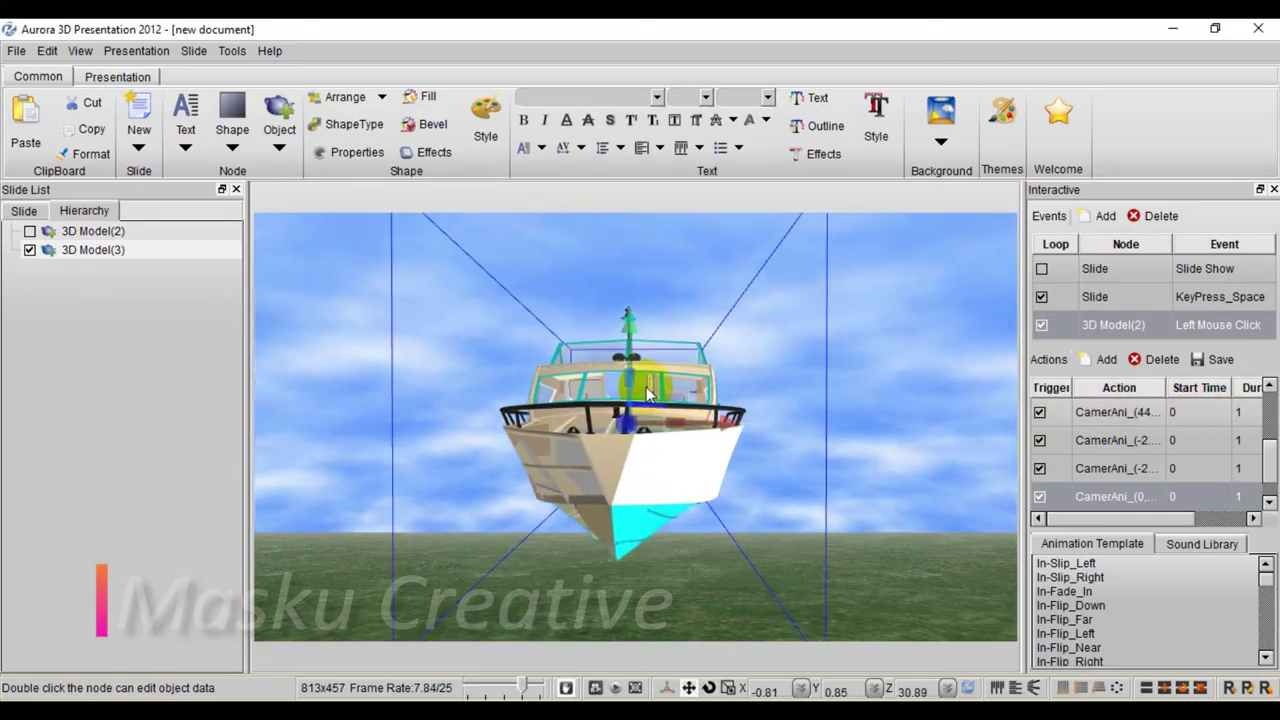
Rotate the boat about its Y axis to about 77.5 degrees so that its side faces the camera
drag(632, 385, 822, 477)
scroll(864, 491, up, 3)
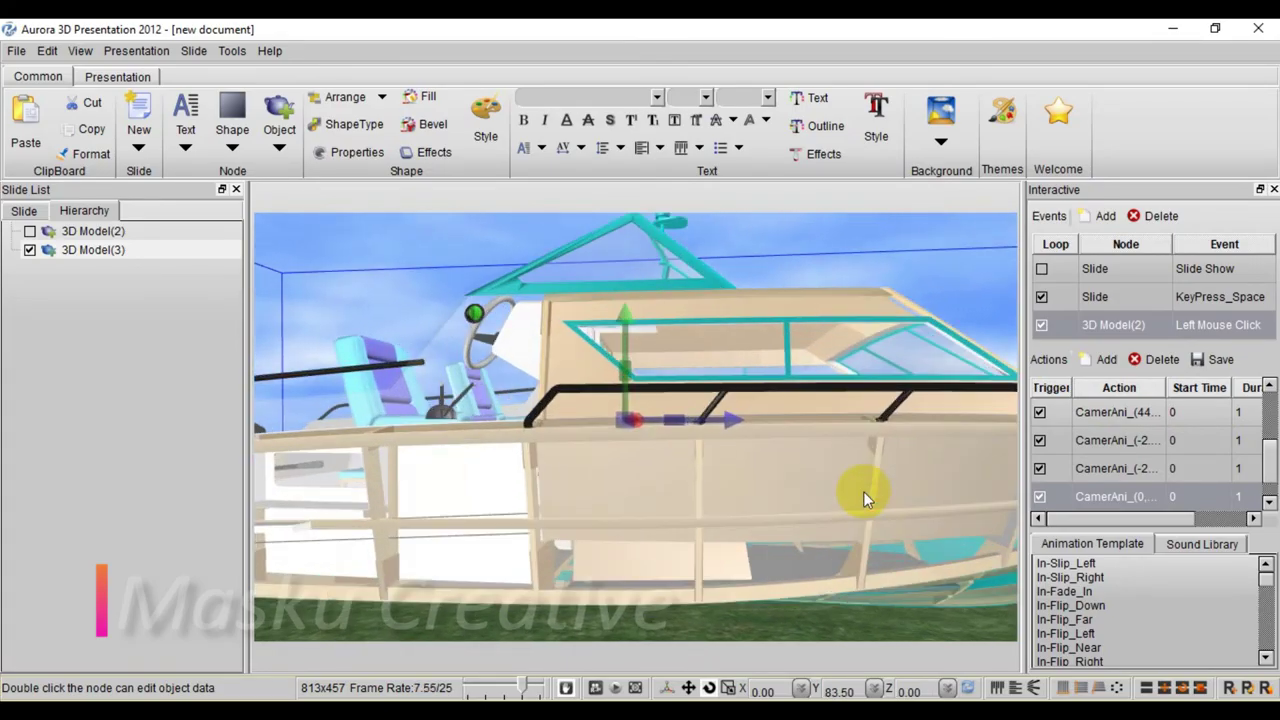
scroll(864, 491, down, 3)
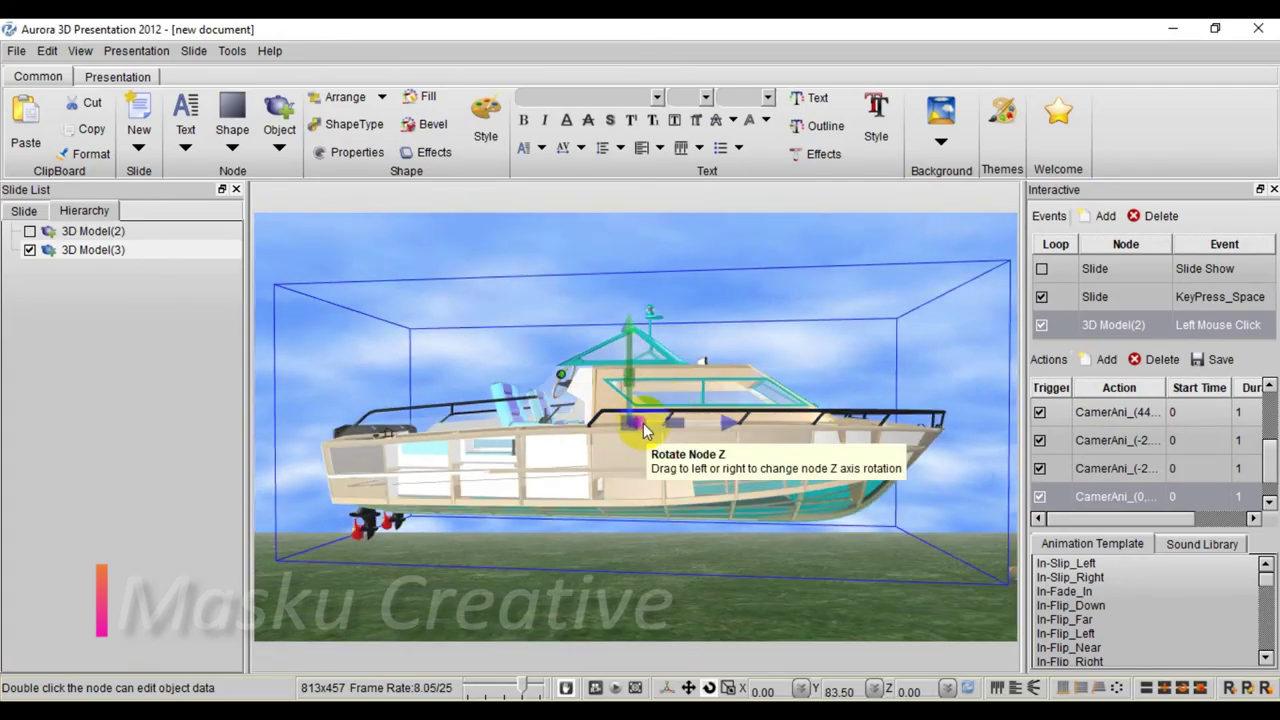
drag(630, 381, 613, 414)
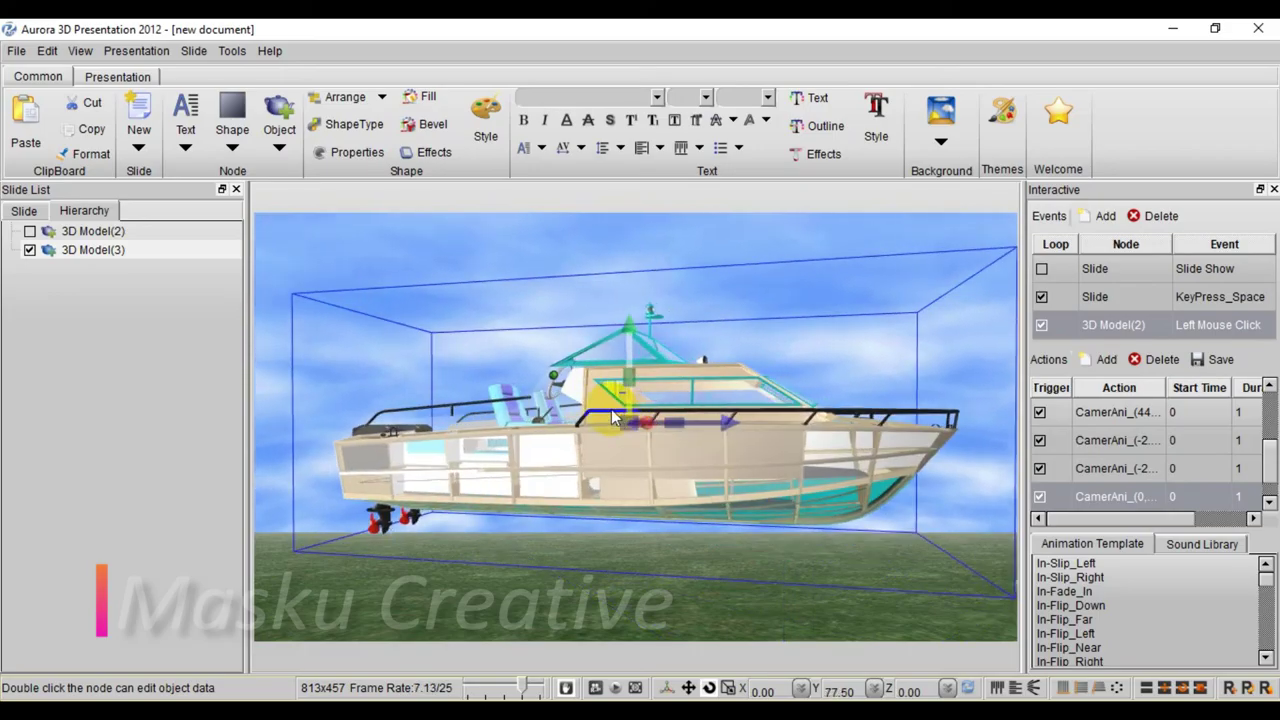
Hide the boat model in the slide hierarchy and deselect it, leaving only the sky and grass background visible
click(280, 150)
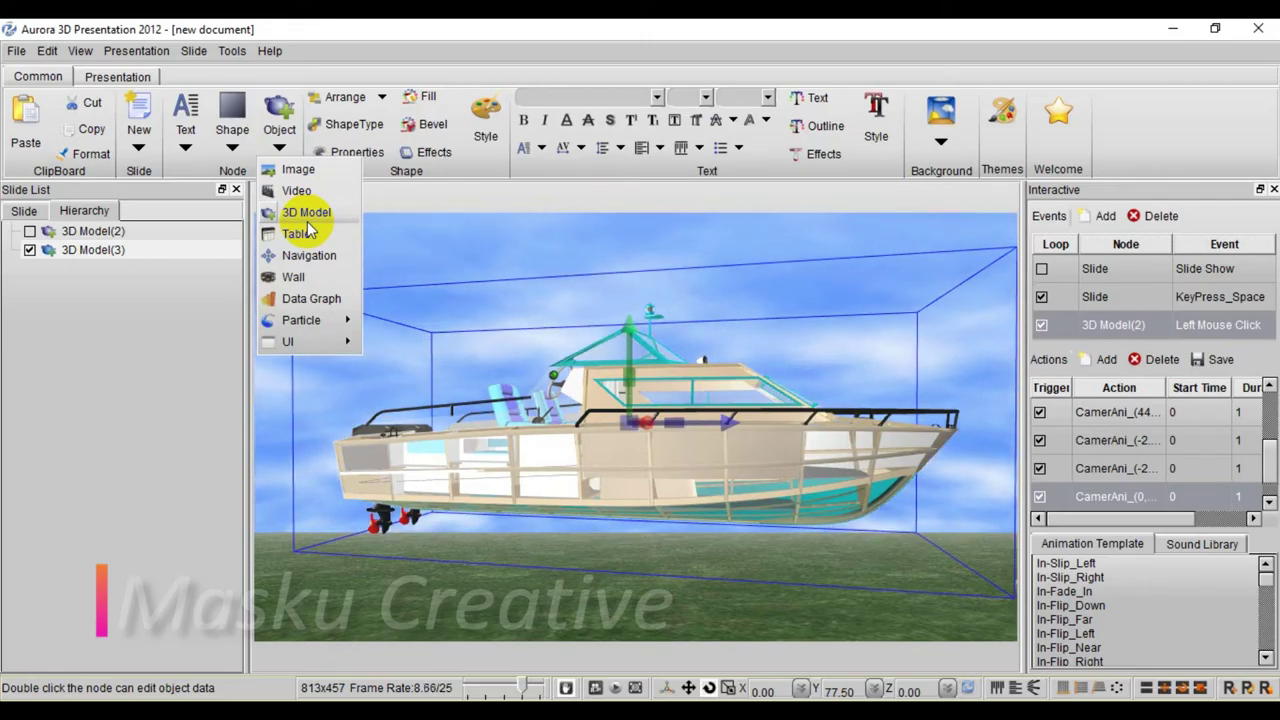
click(29, 250)
click(392, 257)
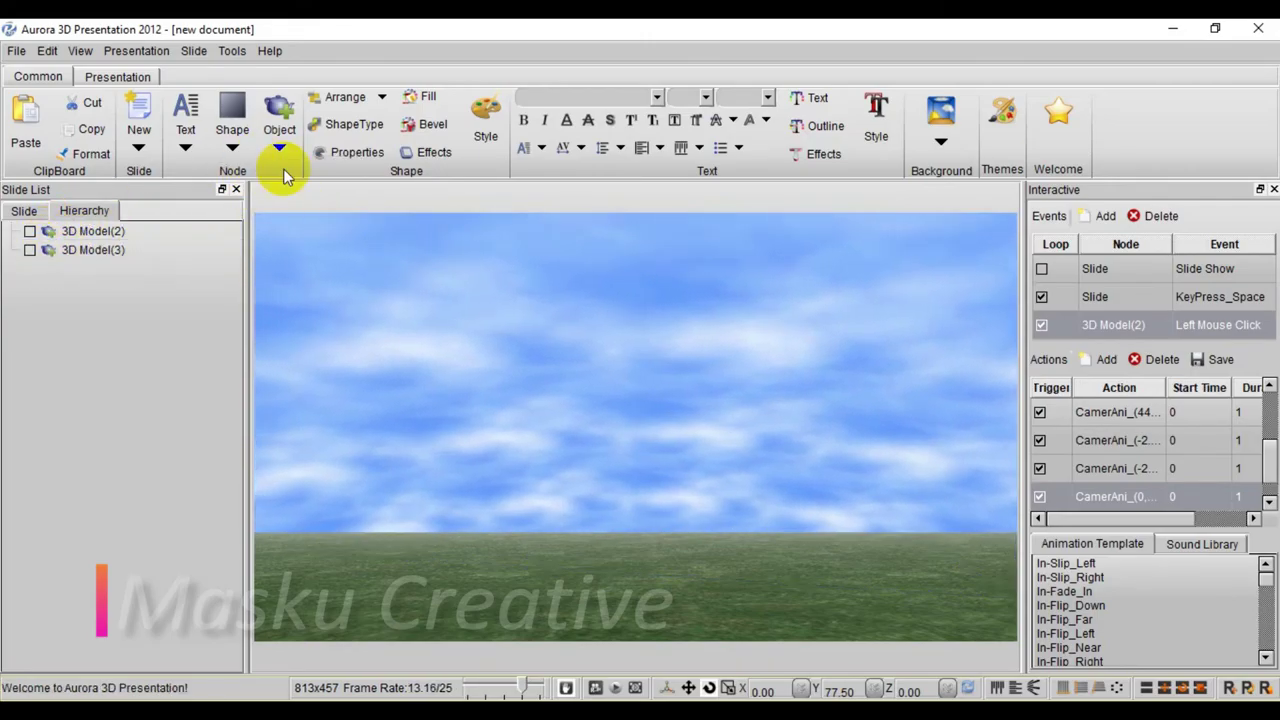
Insert a table with the title Title, three columns and 5 rows on the slide, and delete it again
click(279, 148)
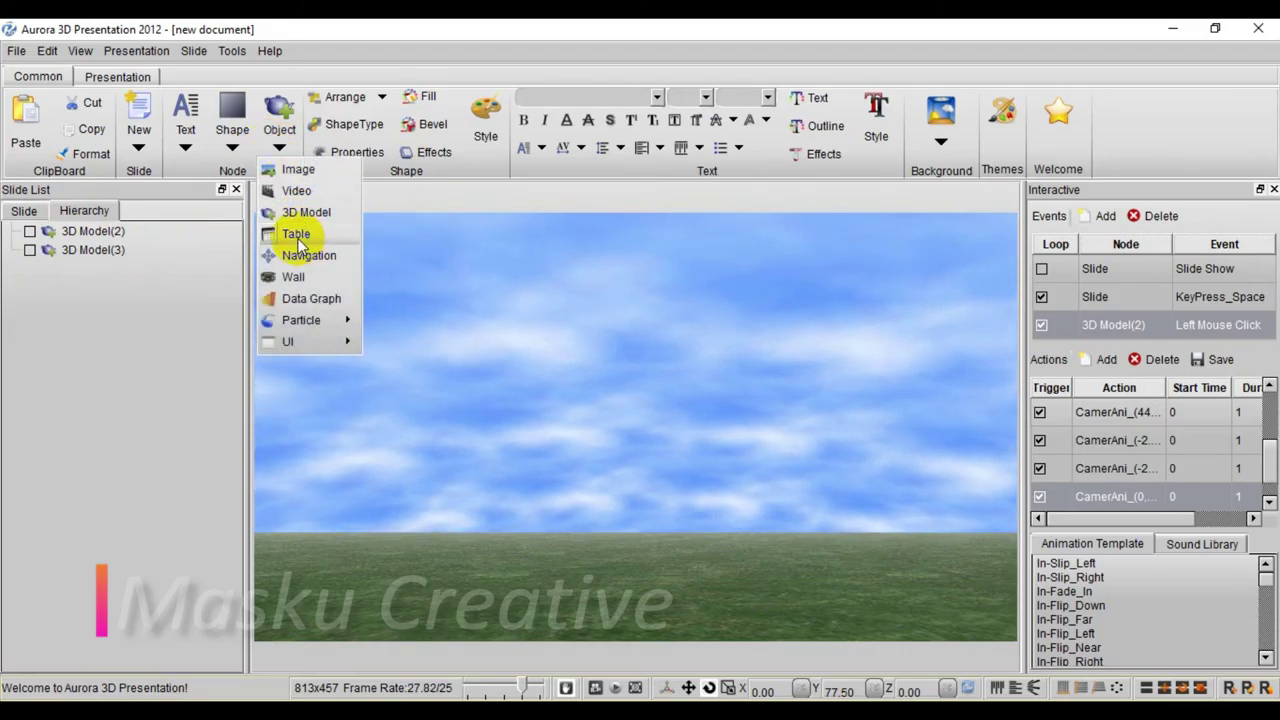
click(297, 238)
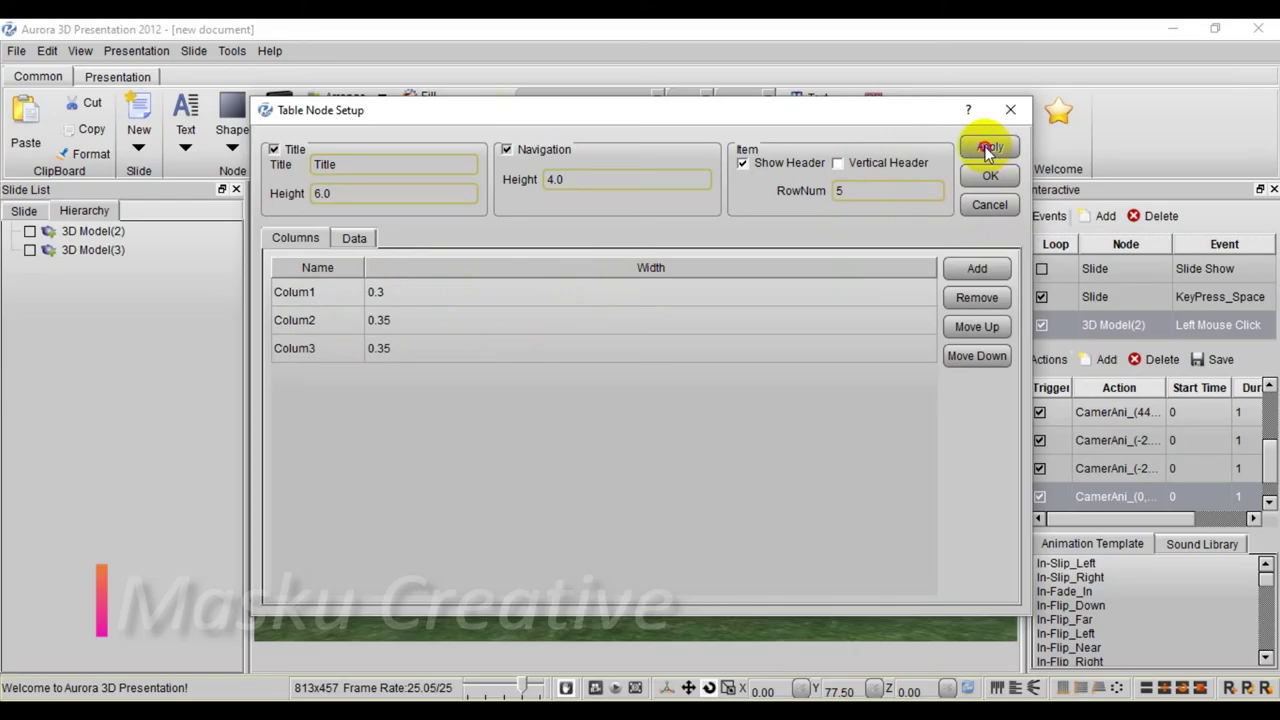
click(645, 345)
click(648, 322)
click(660, 293)
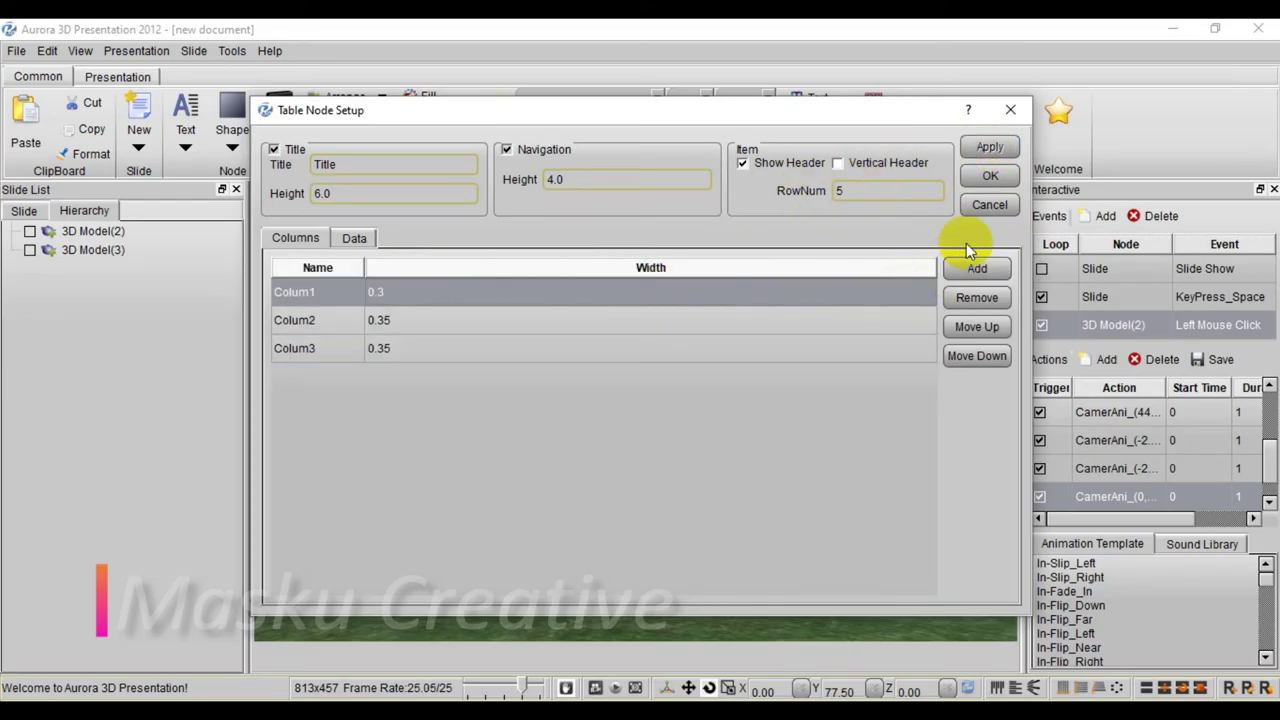
click(990, 177)
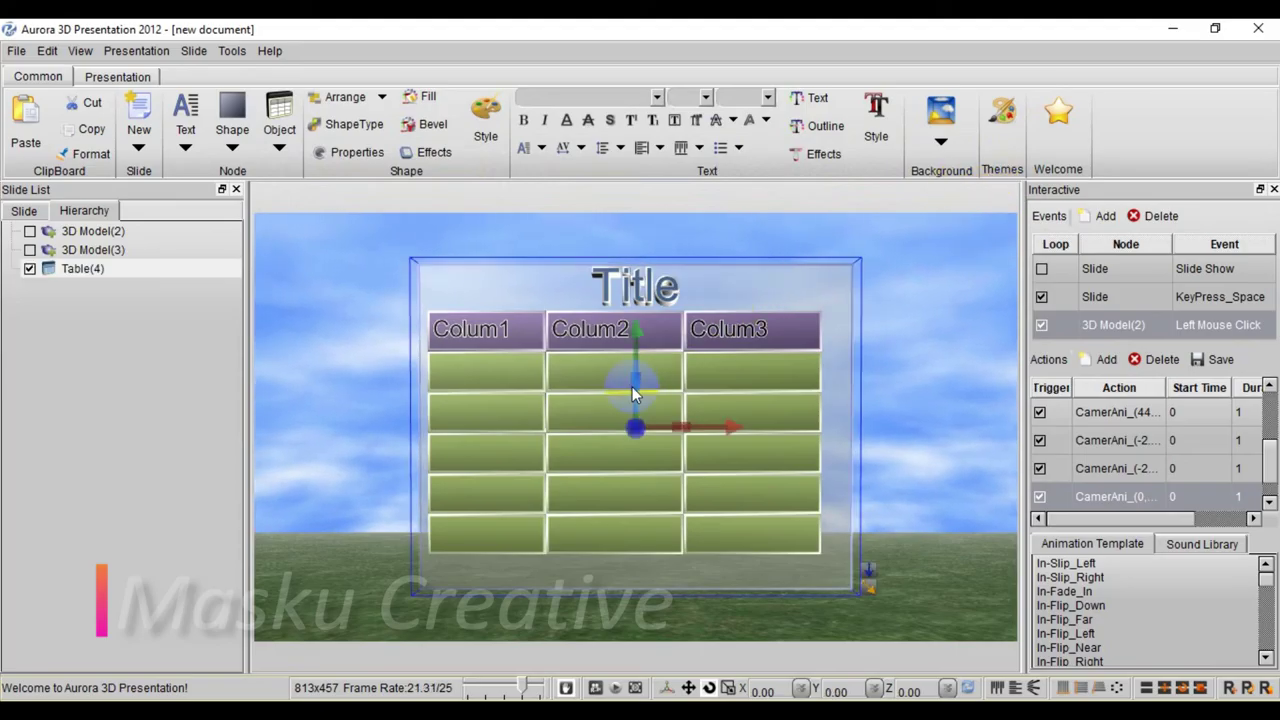
click(447, 398)
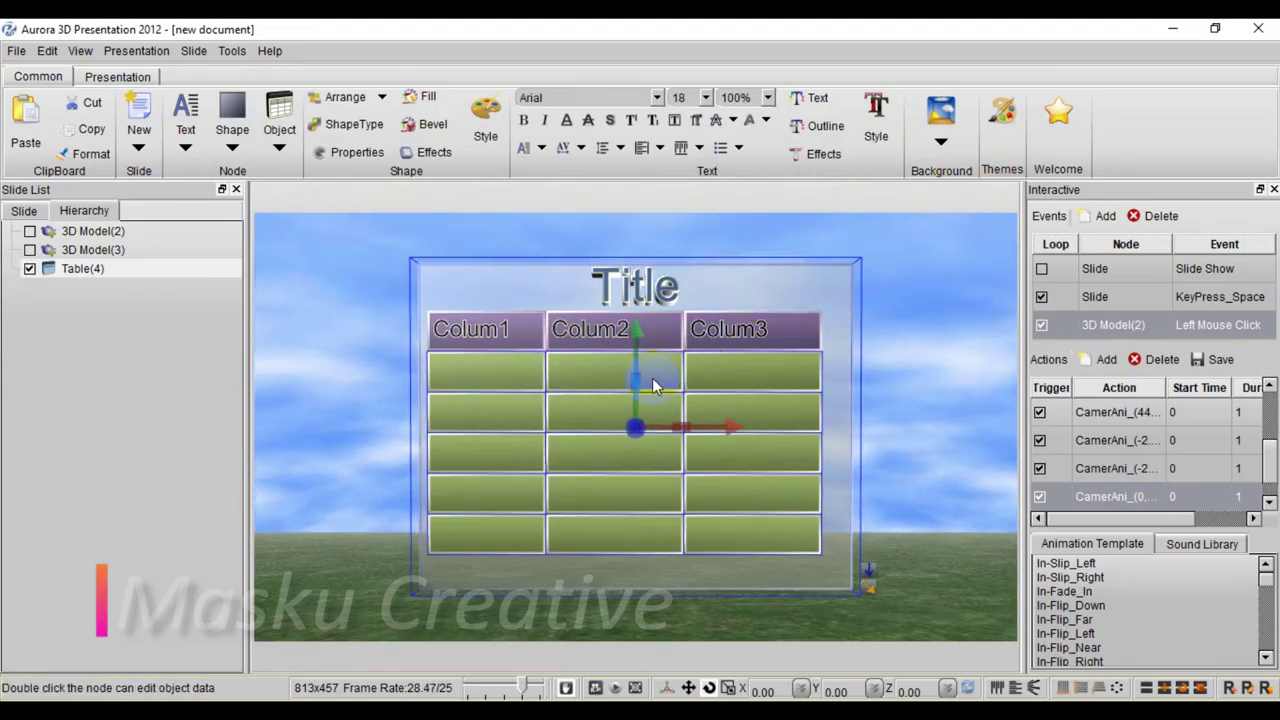
key(Delete)
Insert a Navigation object with 3 columns, 3 rows and a Home item, and delete it again
click(279, 147)
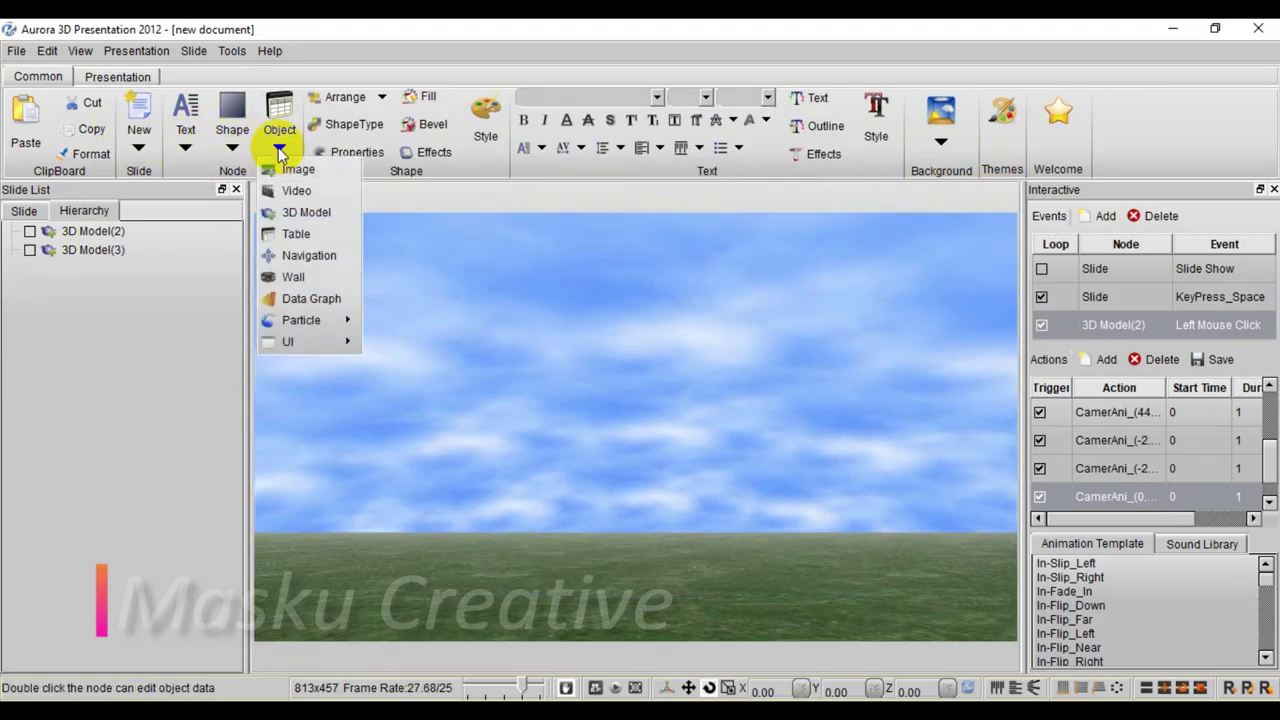
click(313, 259)
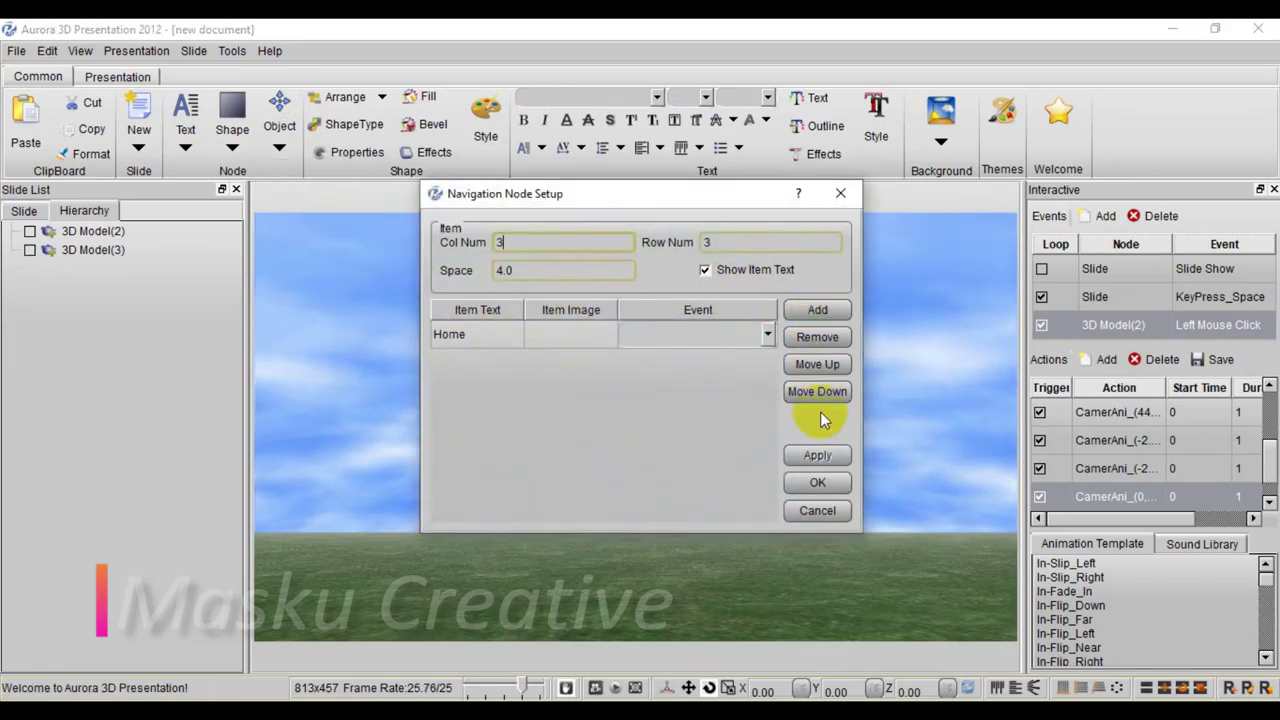
click(817, 482)
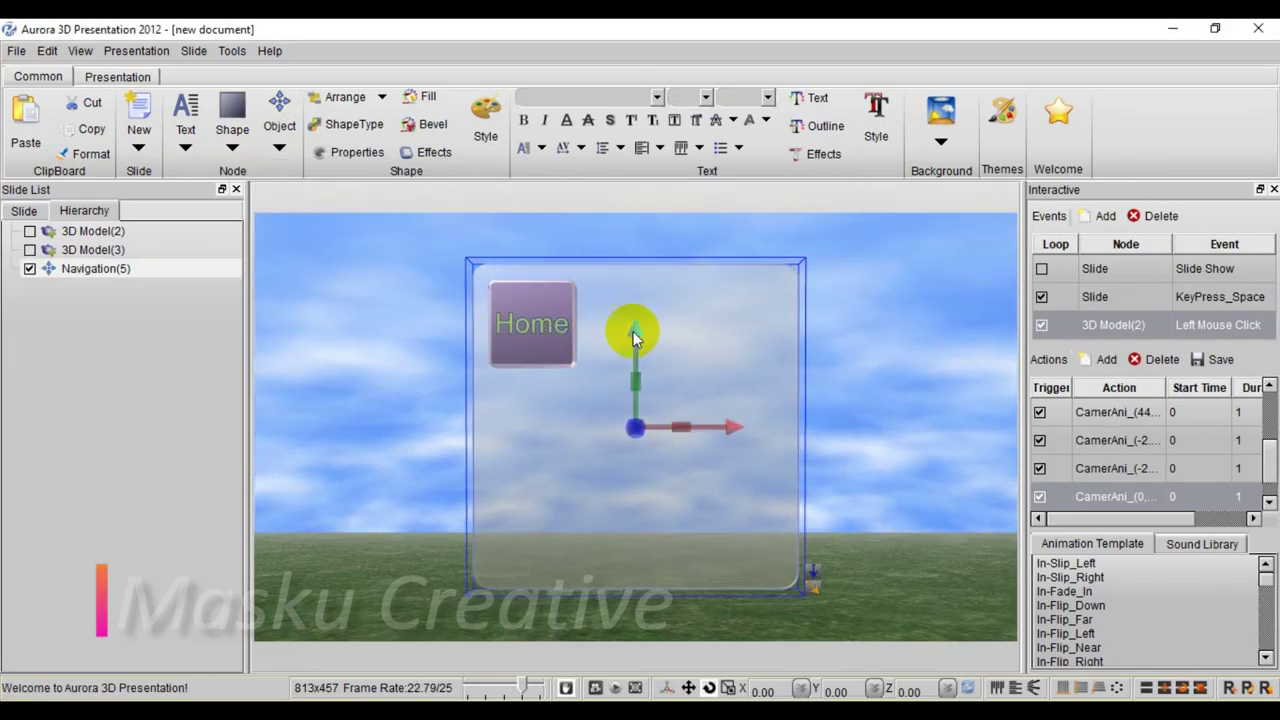
key(Delete)
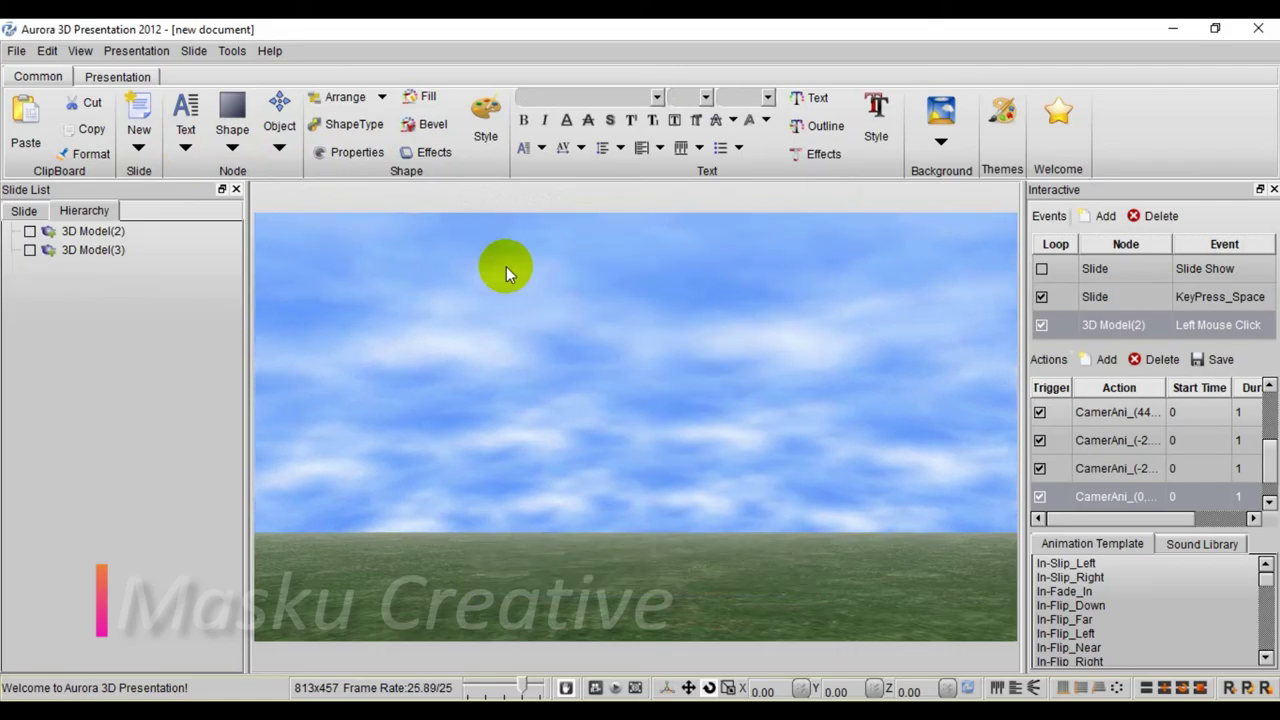
Start inserting a Wall object and browse to the Produk\Mic image folder on drive D
click(278, 148)
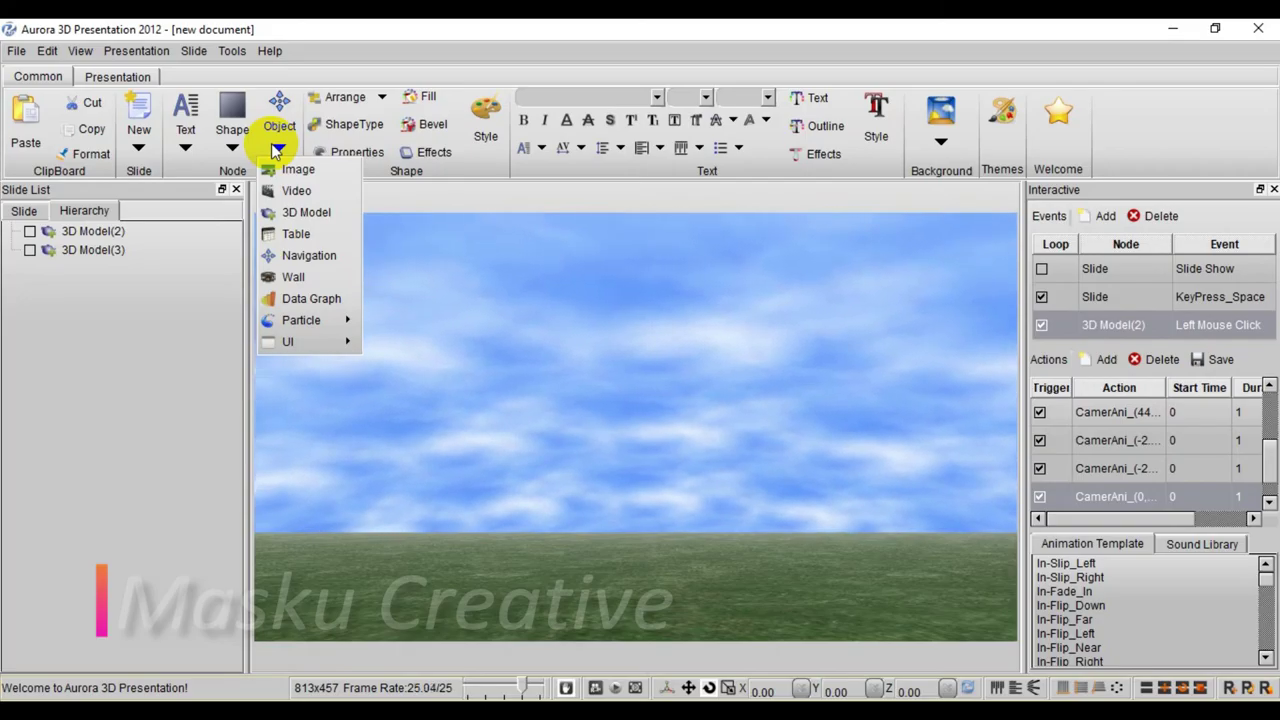
click(291, 277)
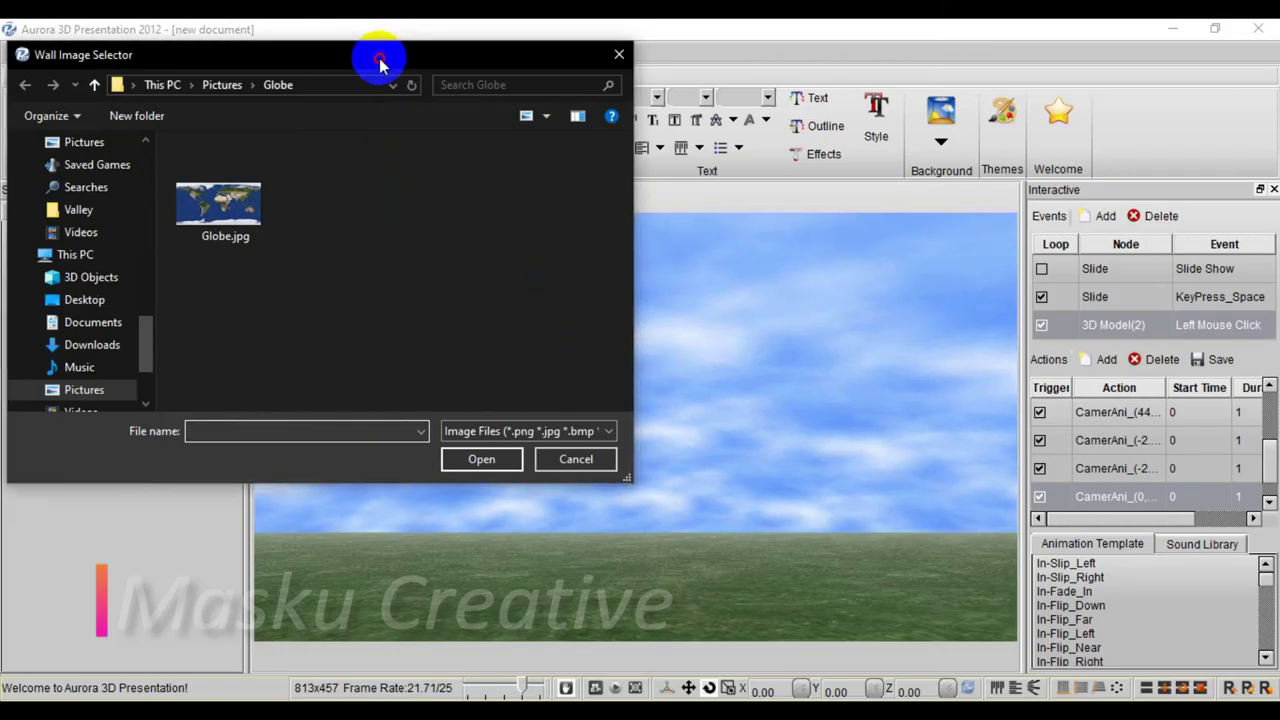
drag(380, 62, 682, 110)
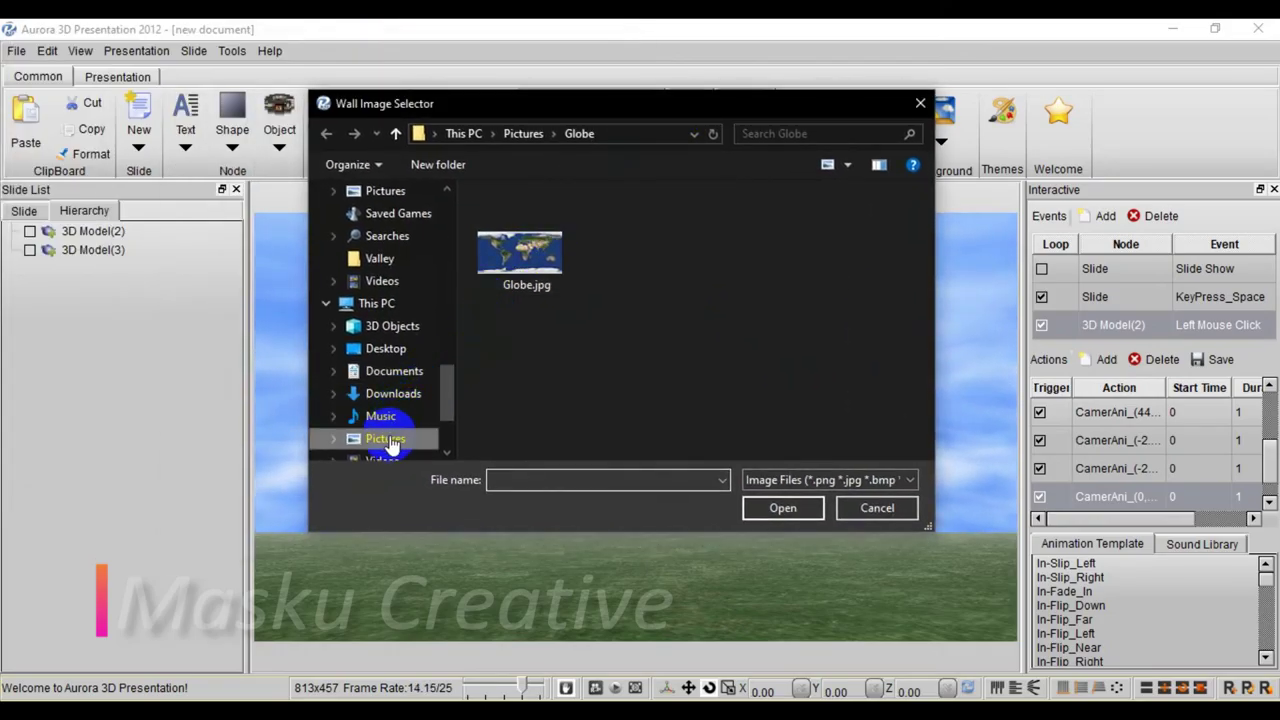
click(386, 440)
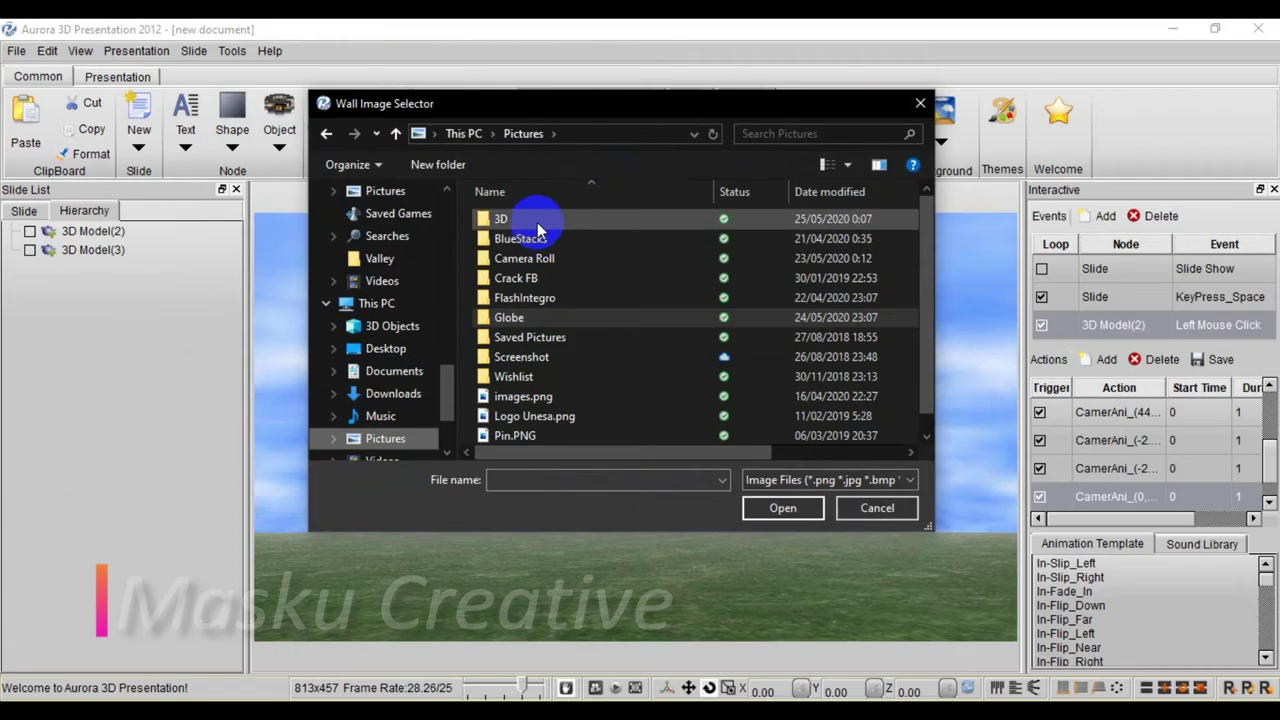
scroll(571, 333, down, 1)
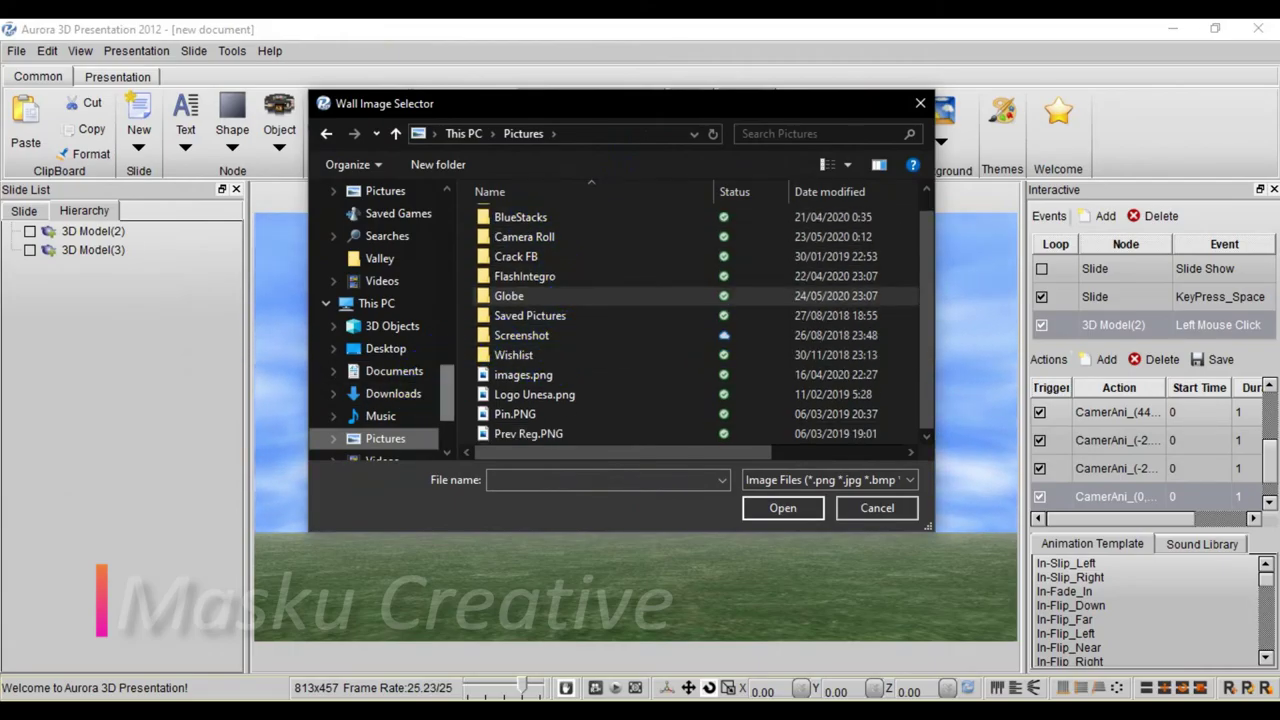
click(563, 268)
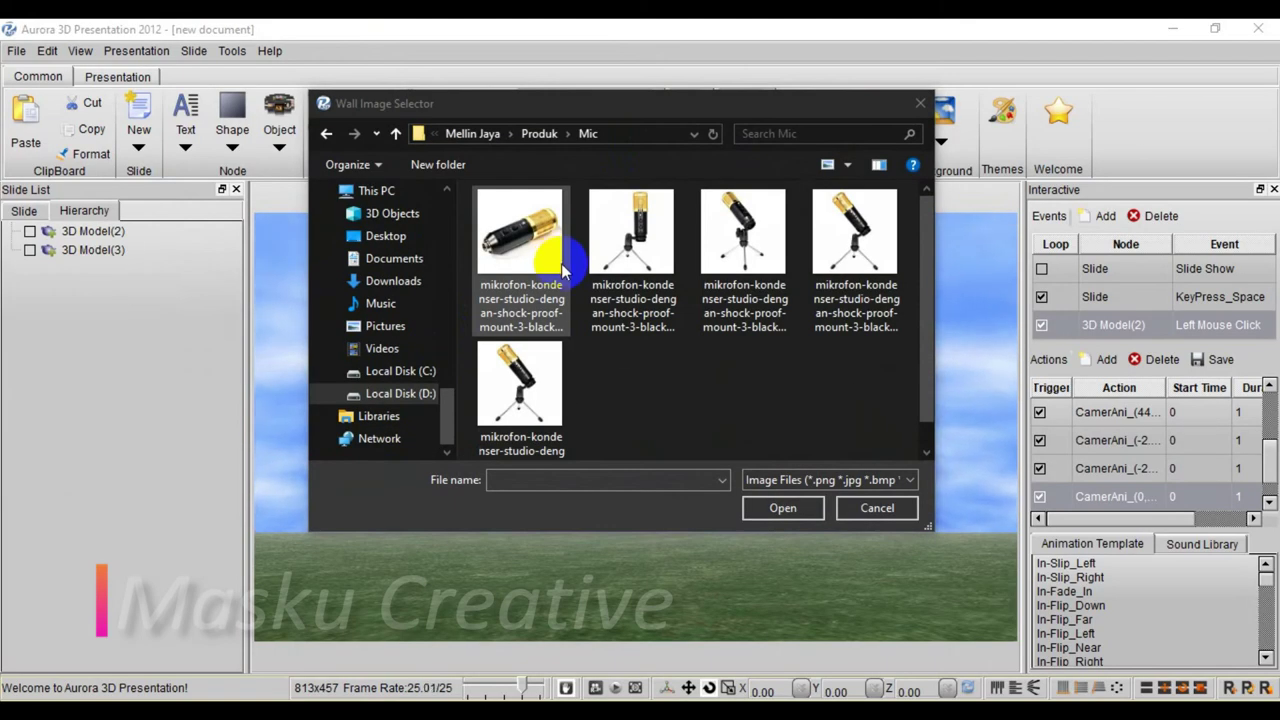
Load all five microphone images and create the wall in Horizontal Wall display mode with item size 80 by 60
click(622, 232)
ctrl+click(716, 243)
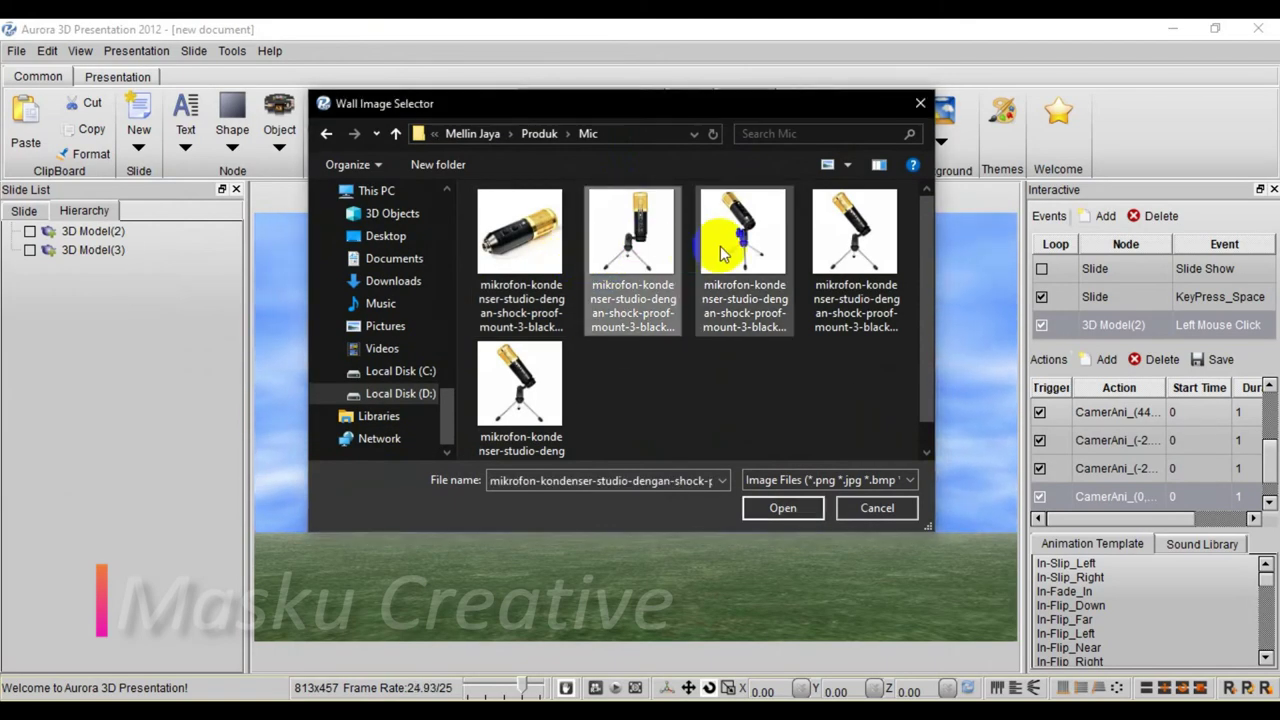
ctrl+click(838, 255)
ctrl+click(520, 232)
ctrl+click(522, 378)
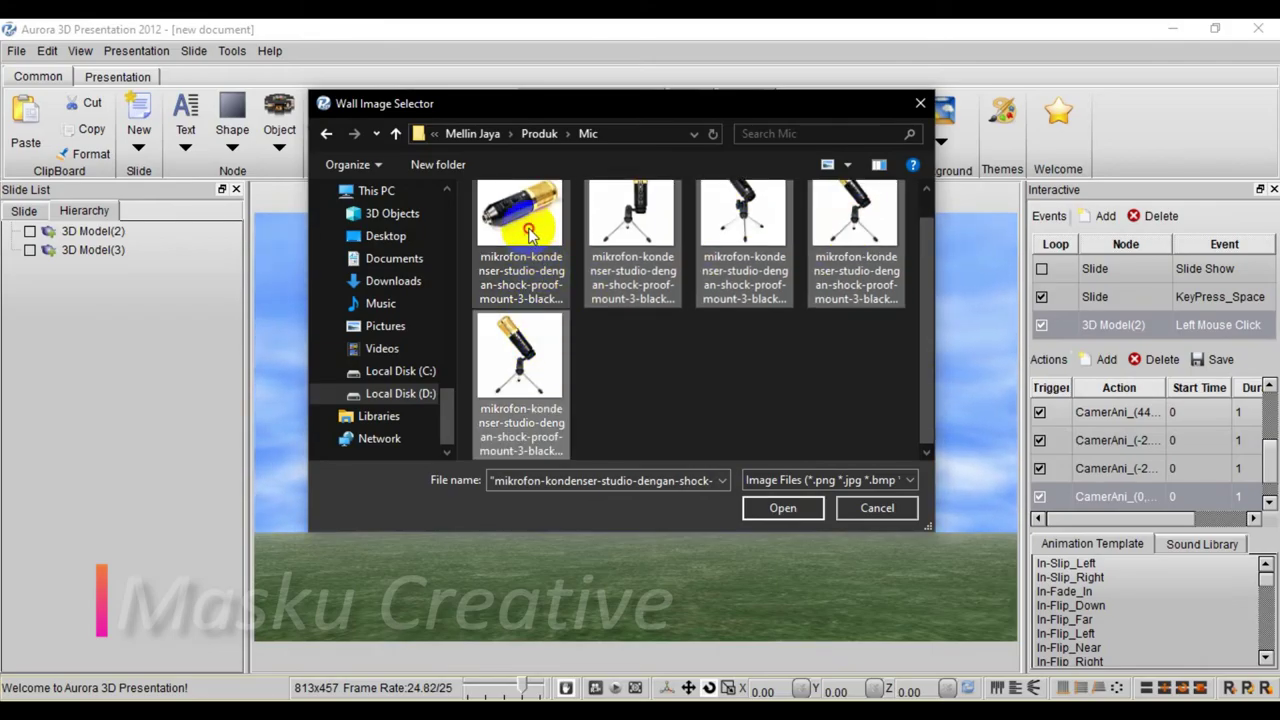
click(781, 507)
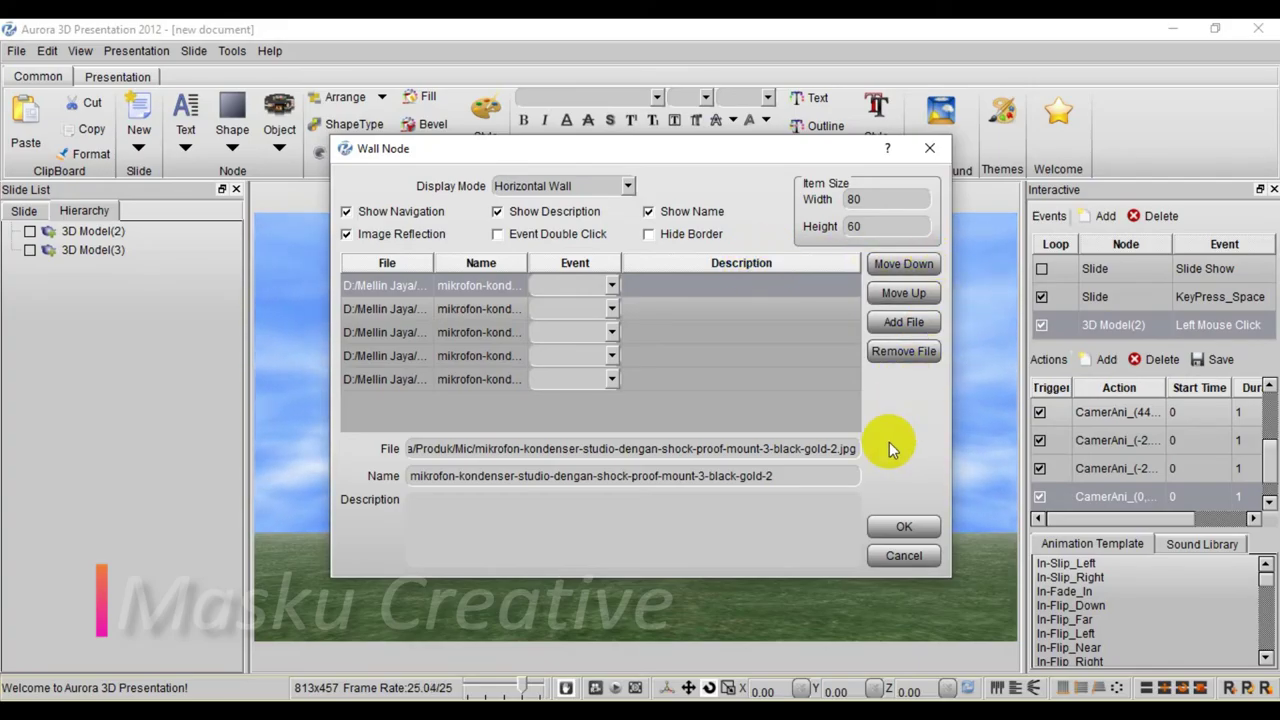
click(925, 531)
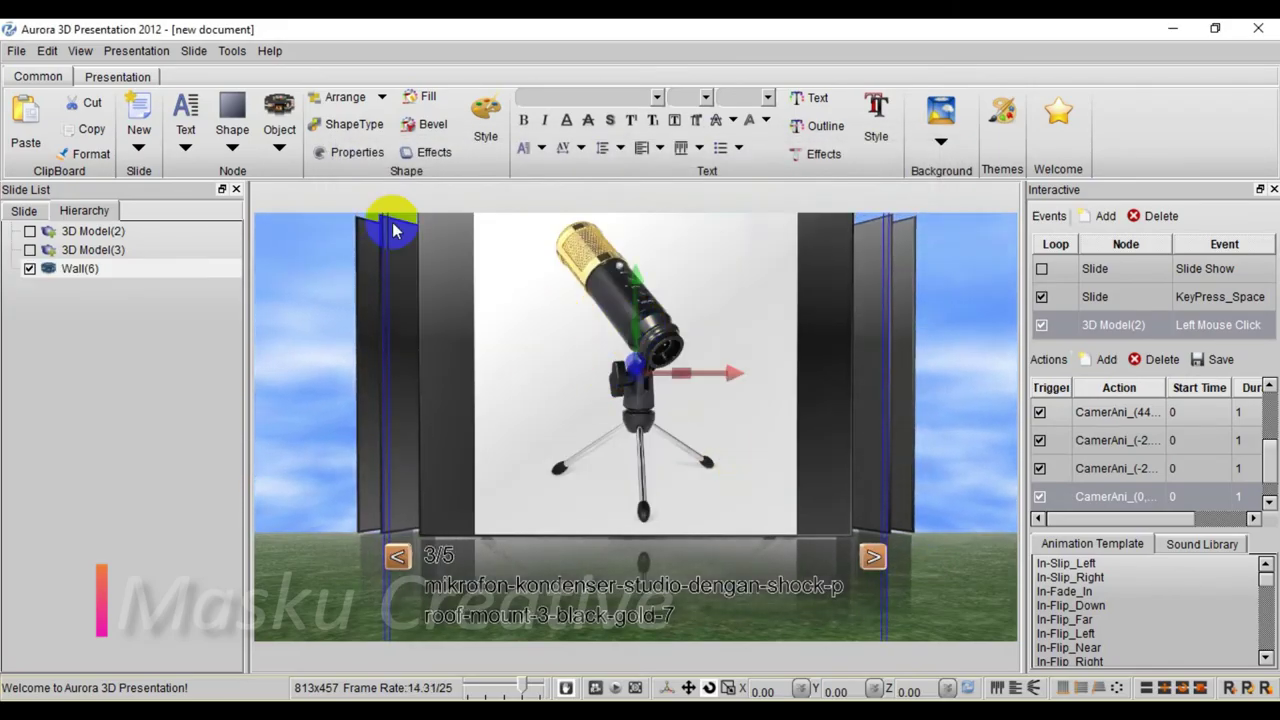
Preview the slide's image wall and page forward through its microphone images
click(137, 51)
click(125, 78)
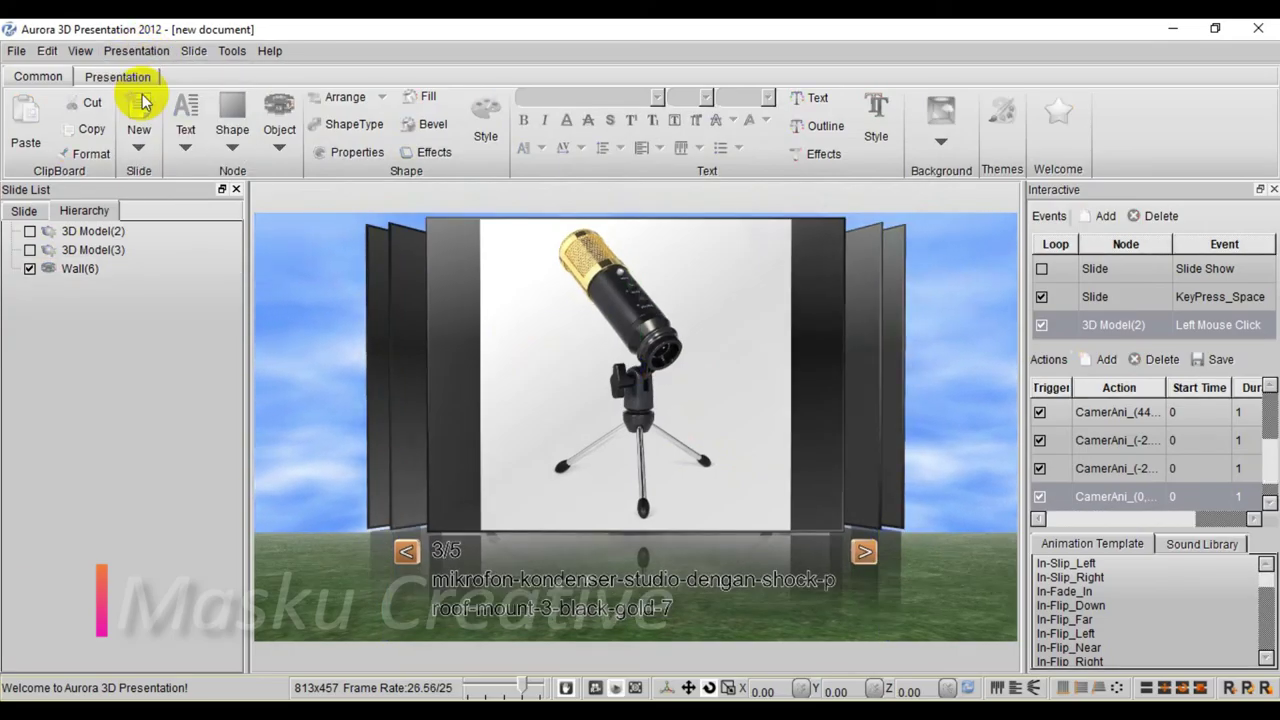
click(864, 555)
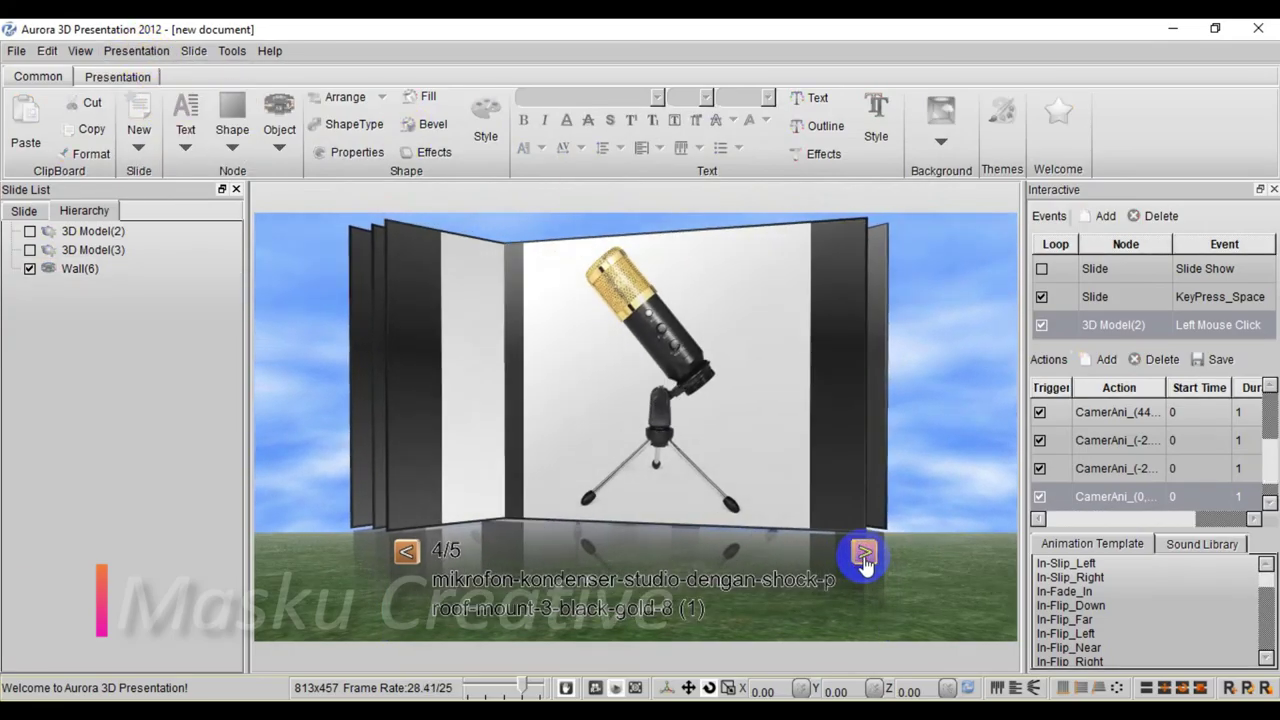
click(864, 555)
click(864, 555)
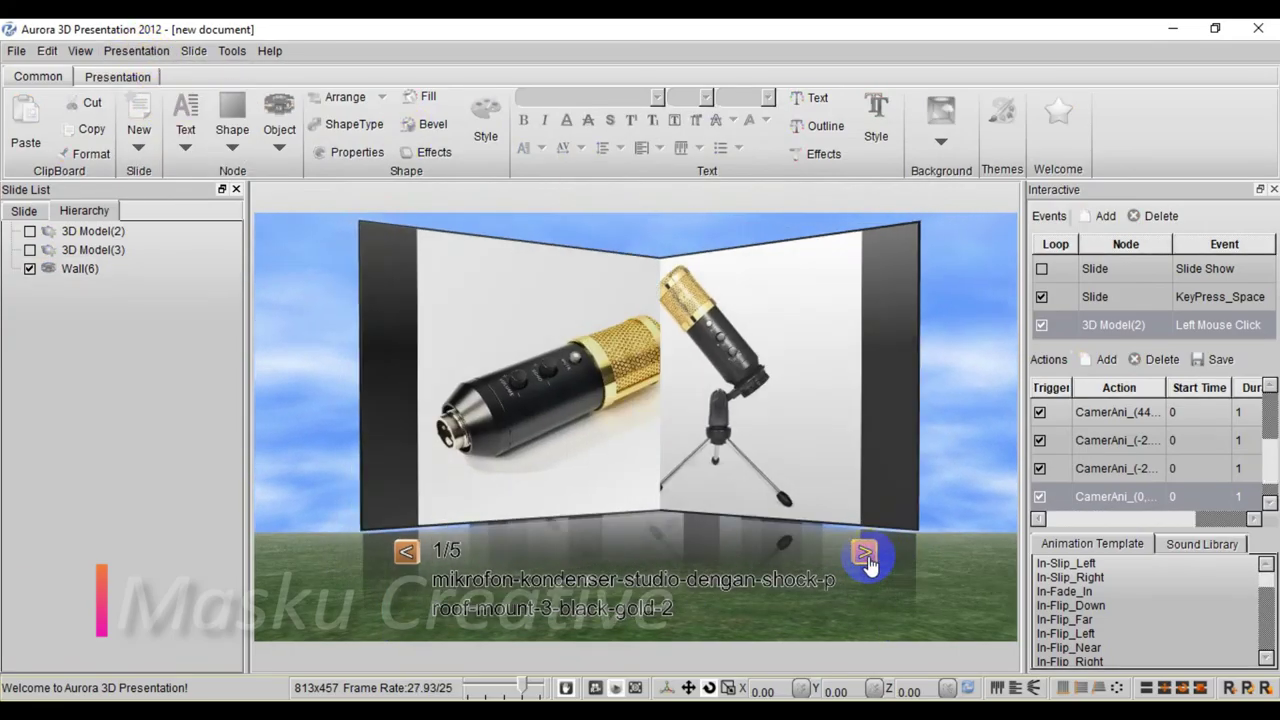
click(864, 555)
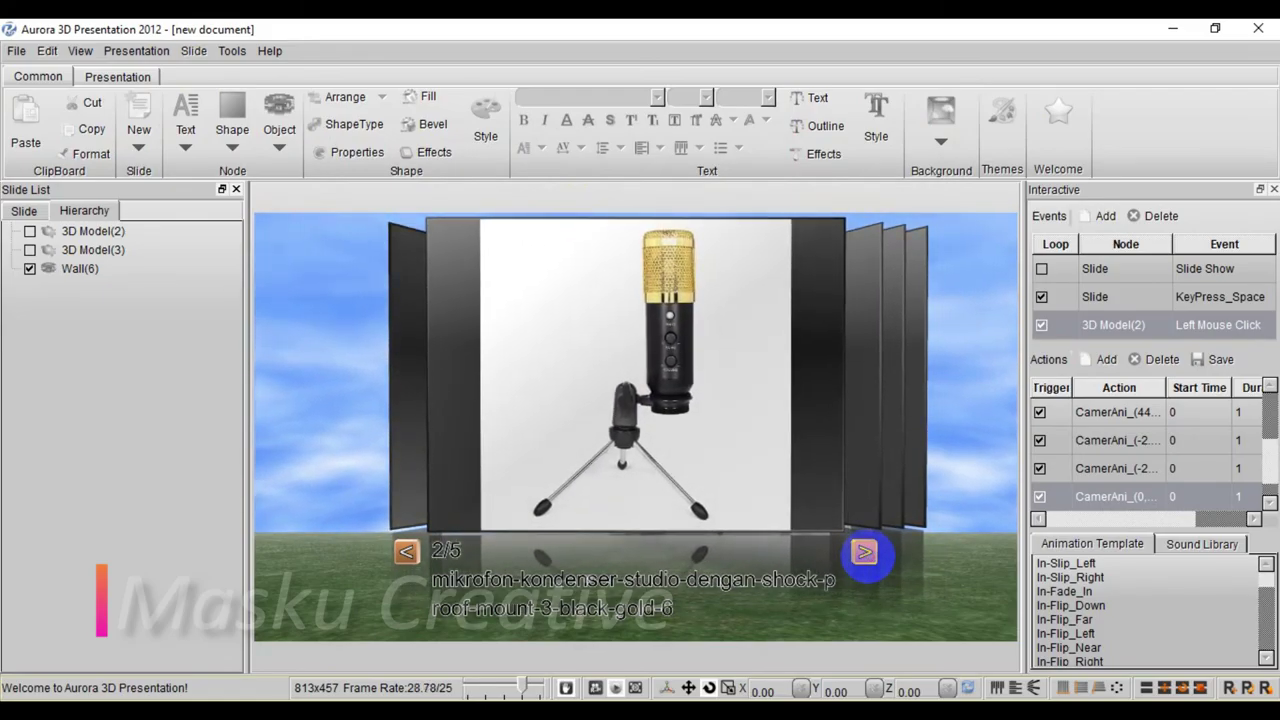
click(800, 450)
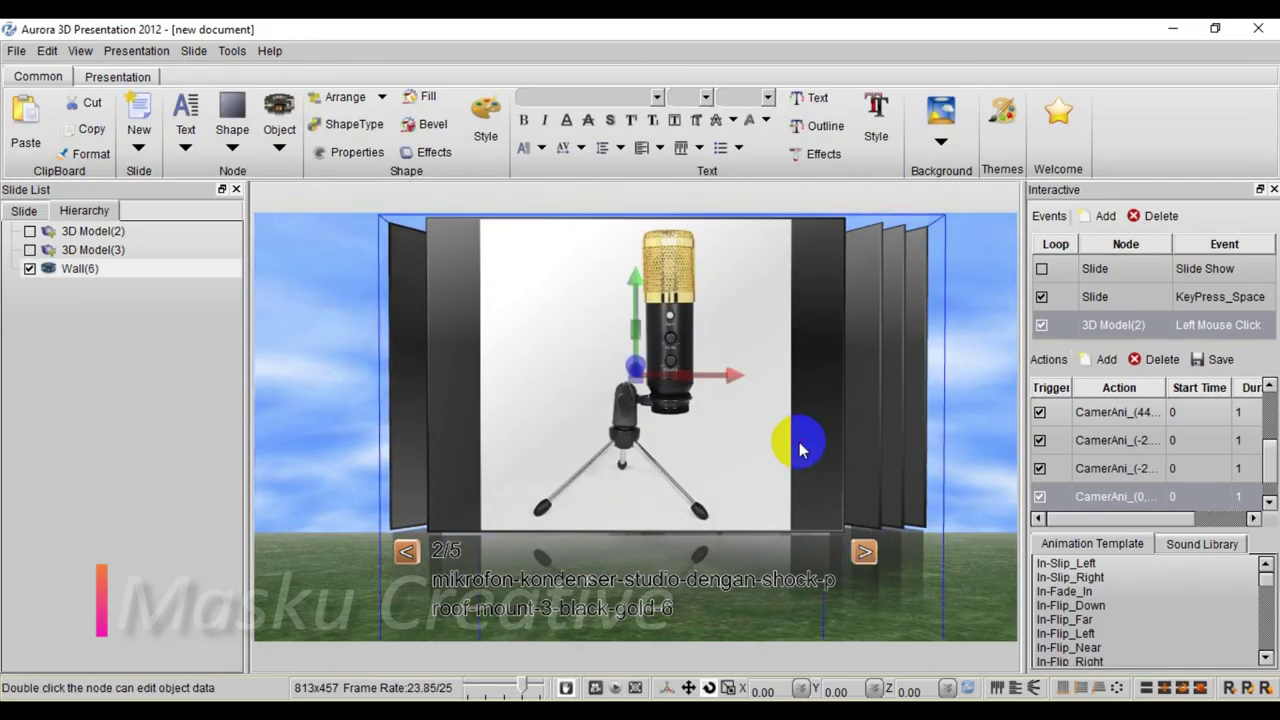
Hide the wall and insert a Data Graph in Histogram mode with Title + Value display and line width 0.50
click(29, 269)
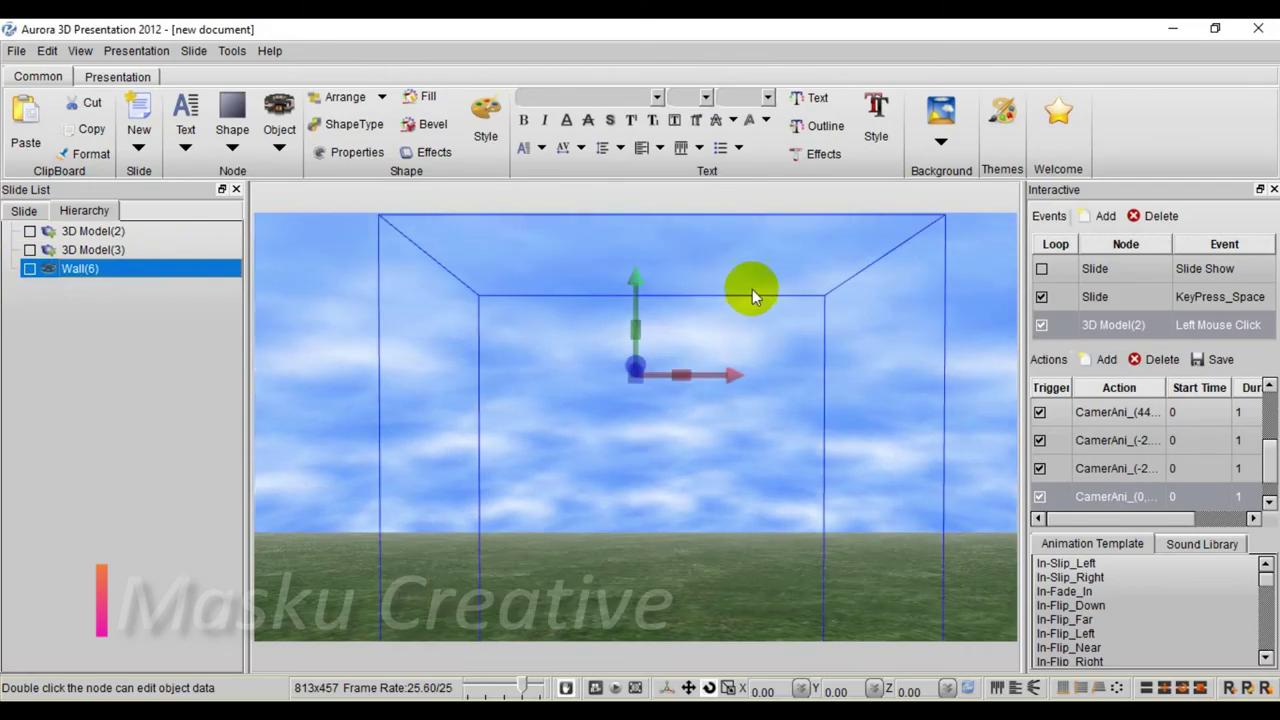
click(720, 308)
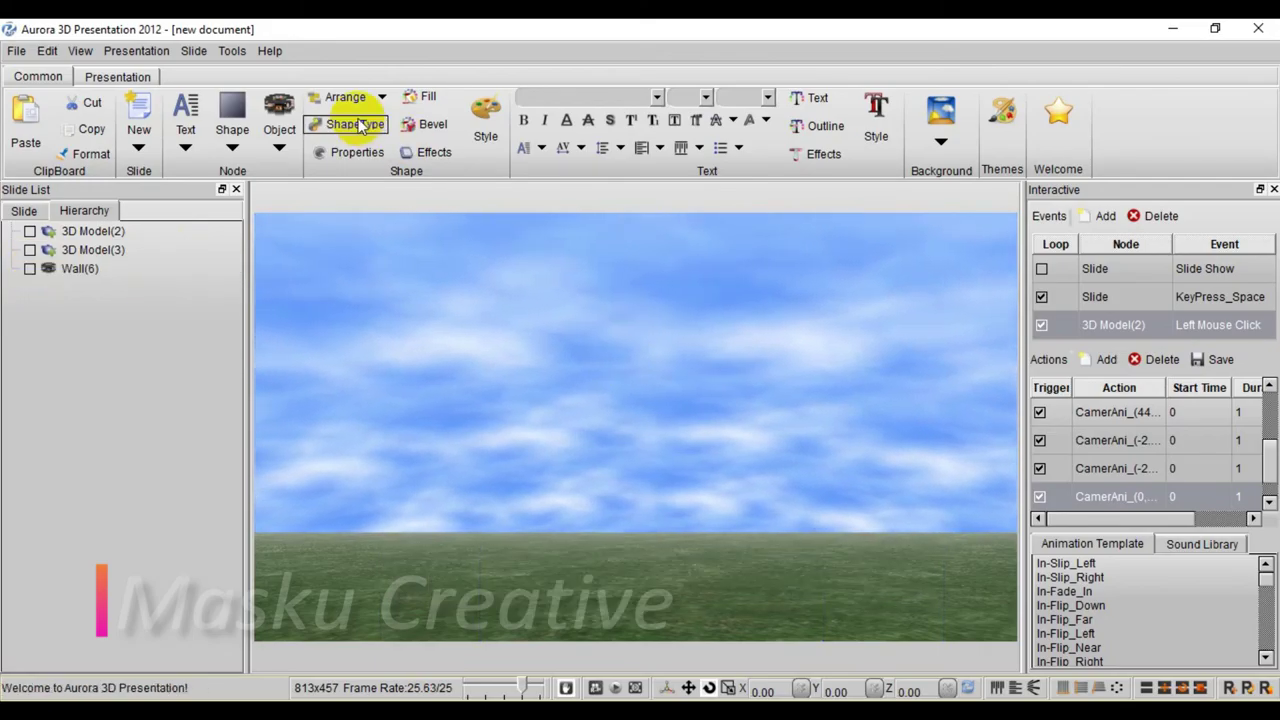
click(281, 148)
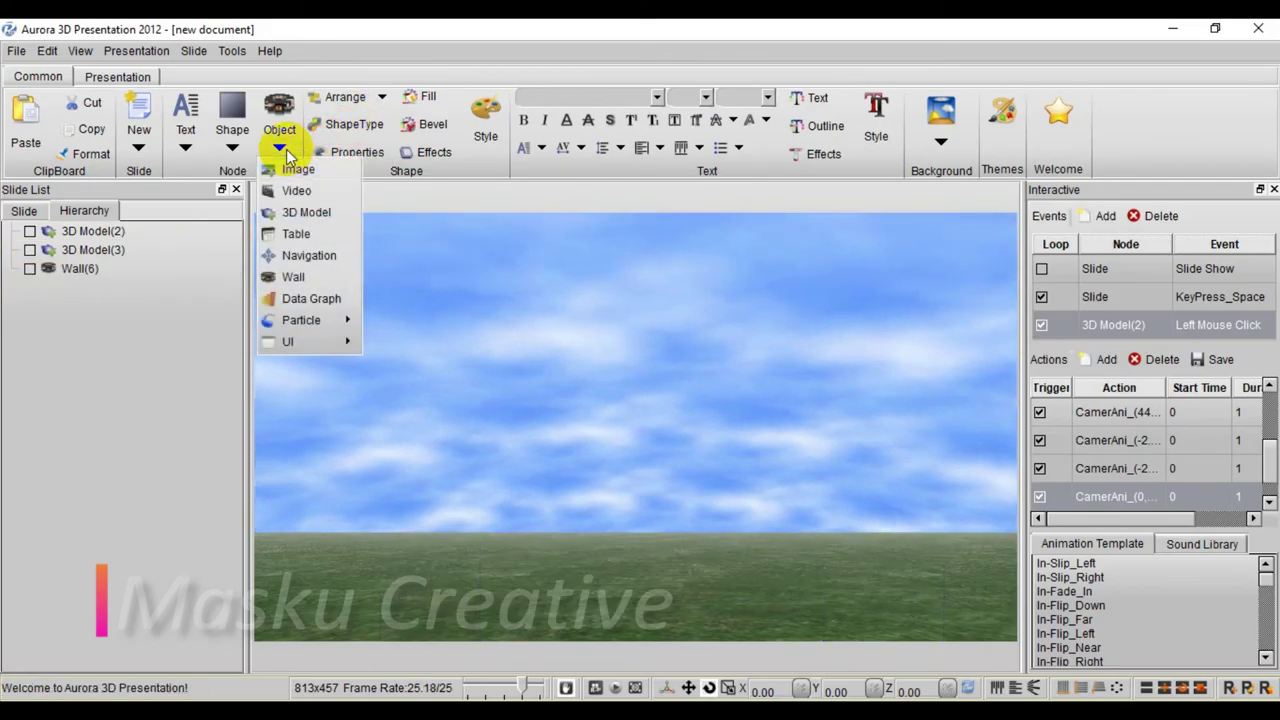
click(310, 299)
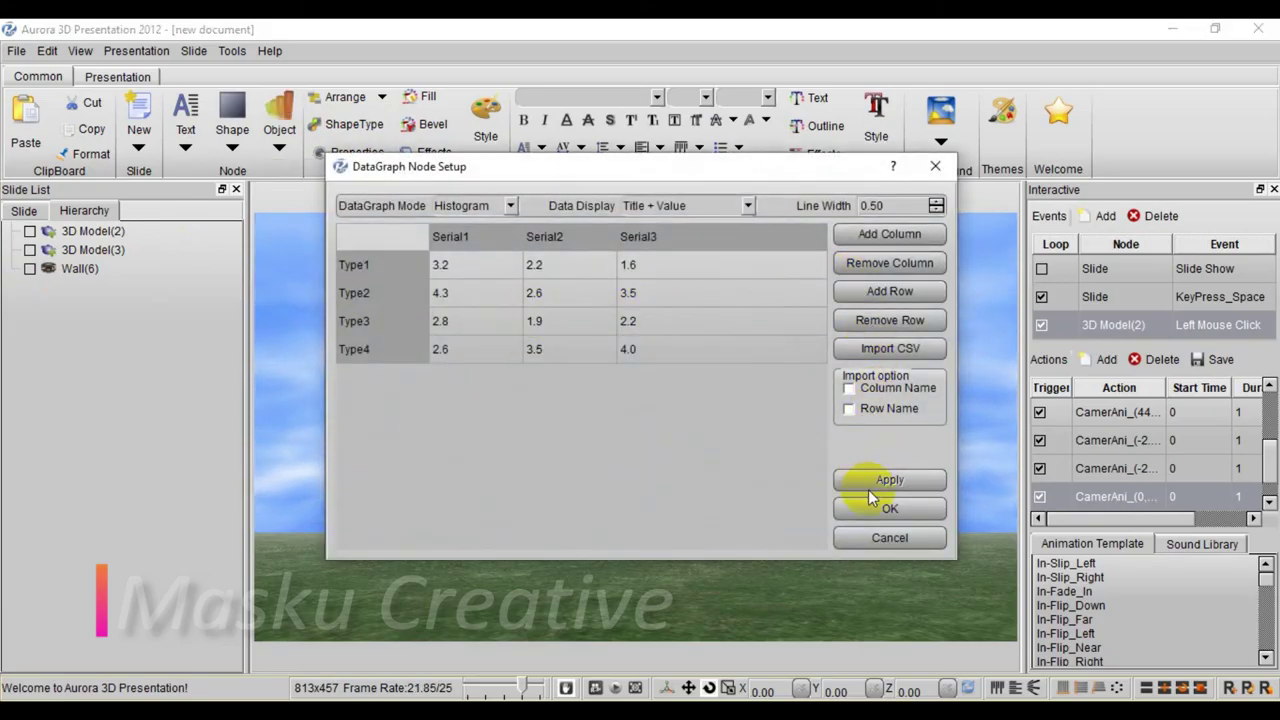
click(889, 509)
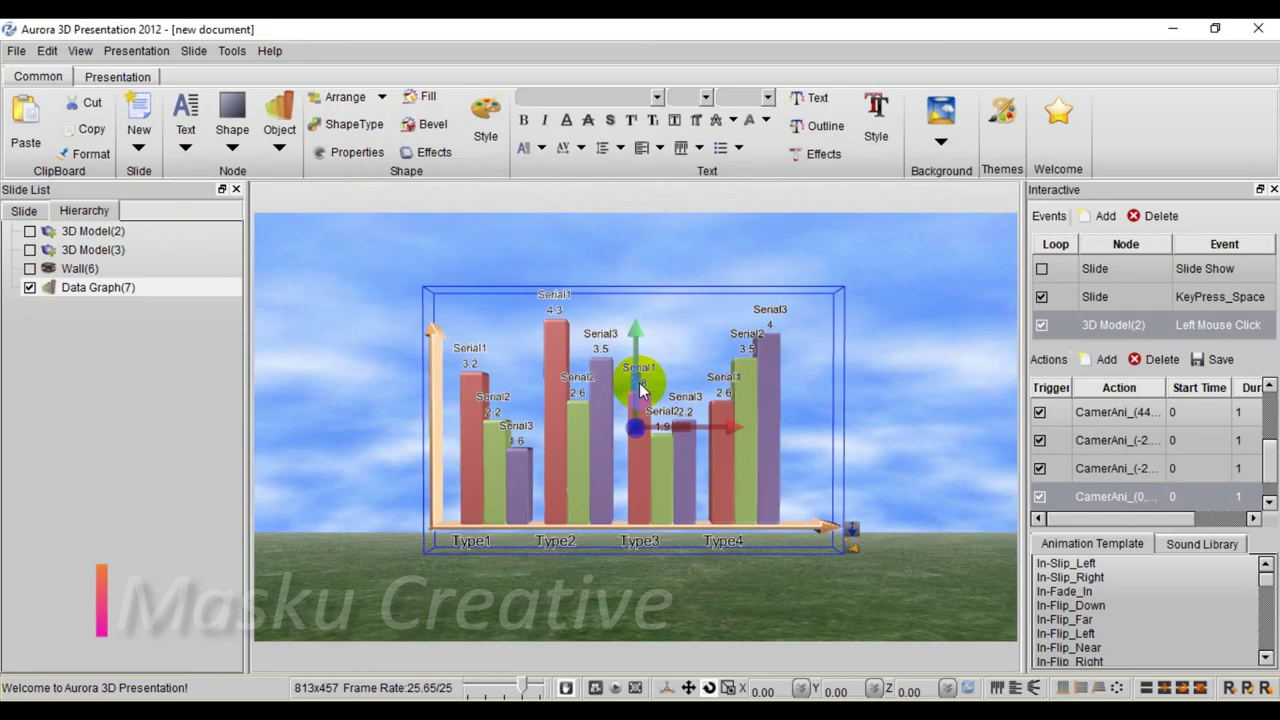
Rotate the data graph 3 degrees about the Y axis, keeping its setup data, and hide it on the slide
double_click(638, 385)
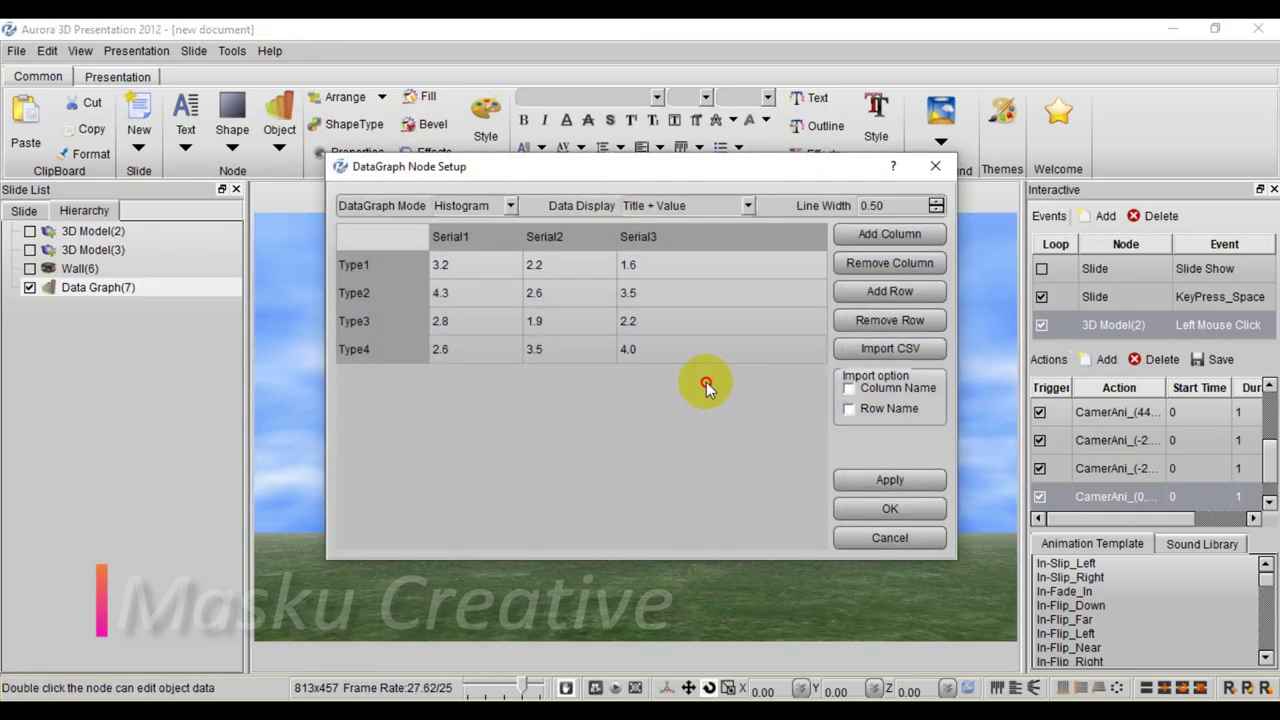
click(930, 170)
drag(625, 362, 640, 400)
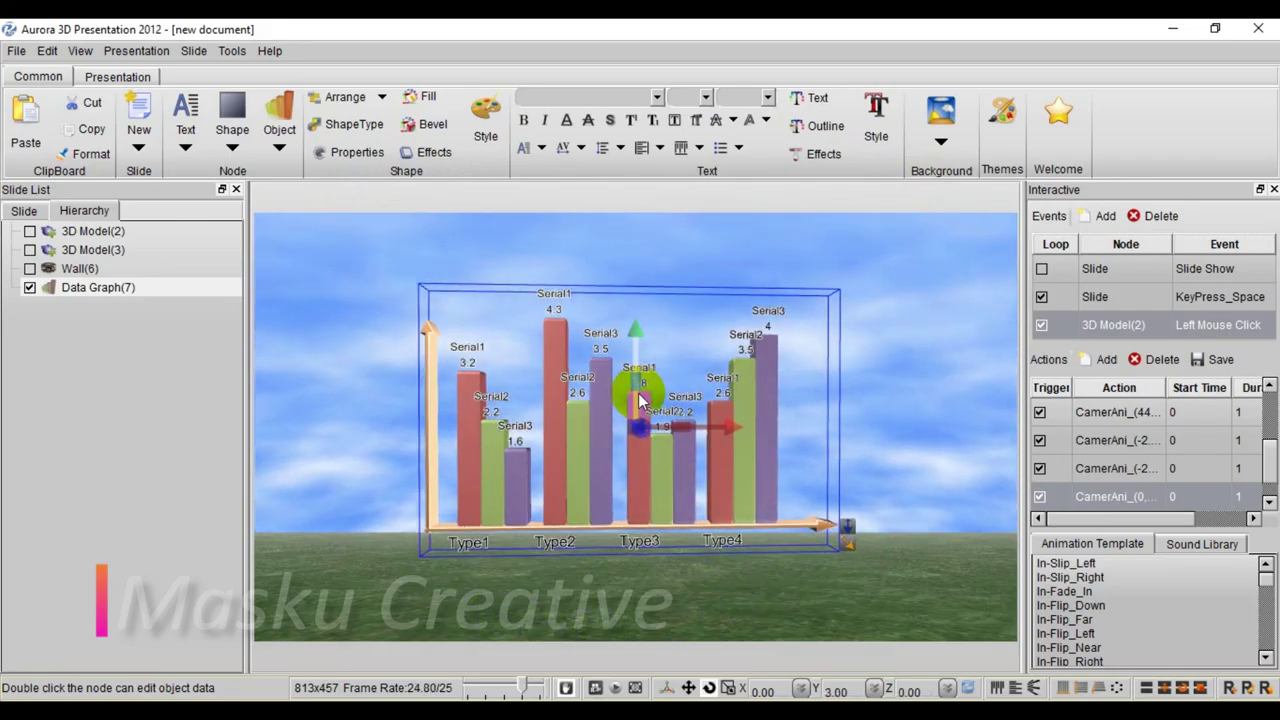
double_click(595, 437)
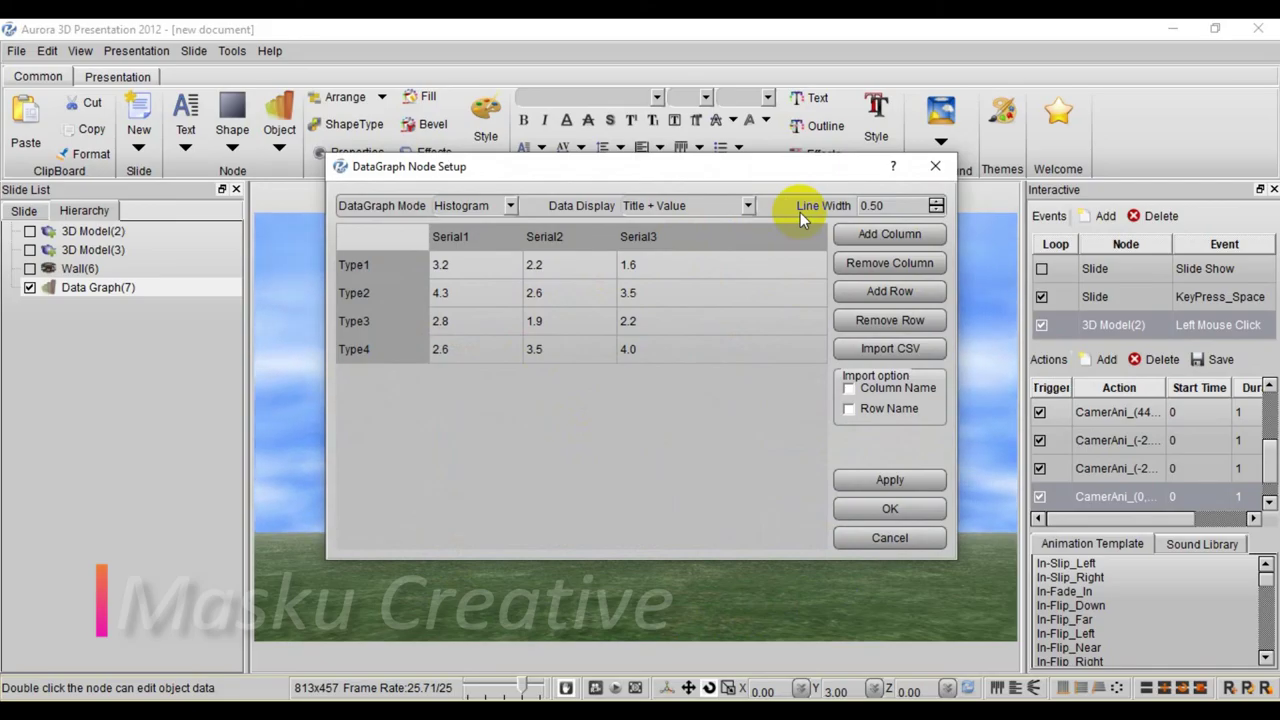
click(935, 166)
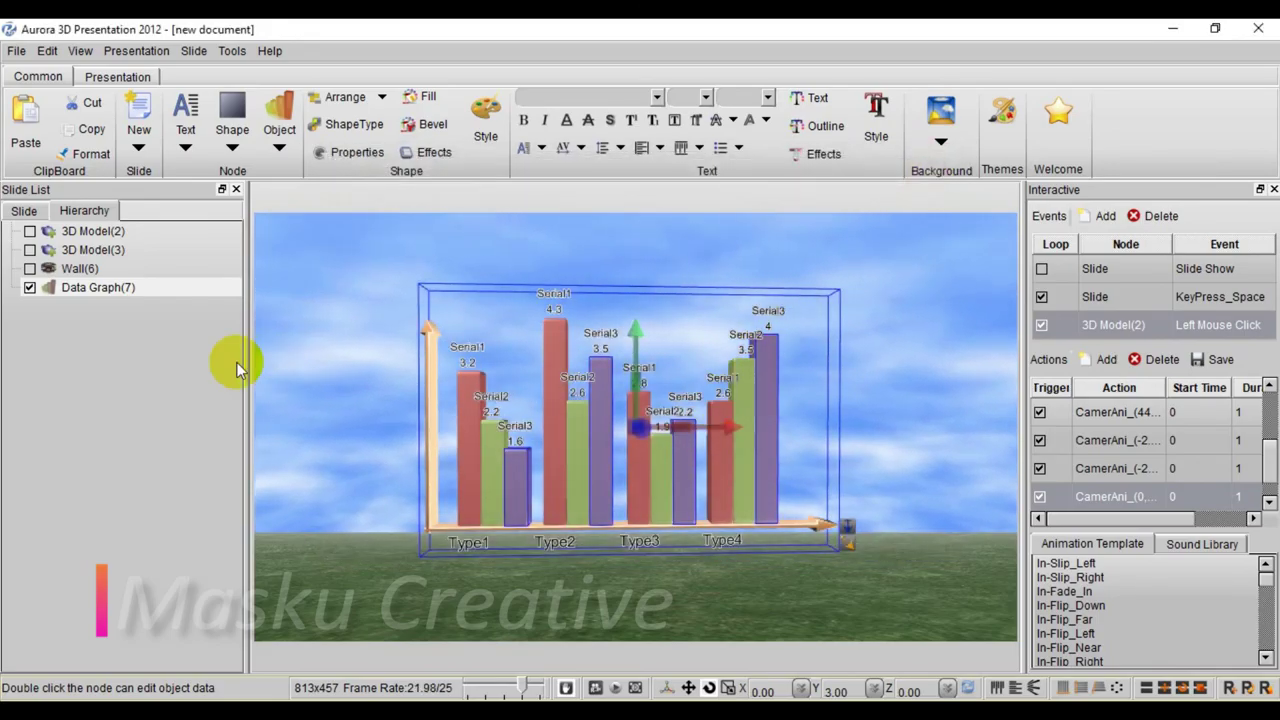
click(29, 287)
Insert a Fireworks Particle on the slide to see its effect, and hide it
click(280, 148)
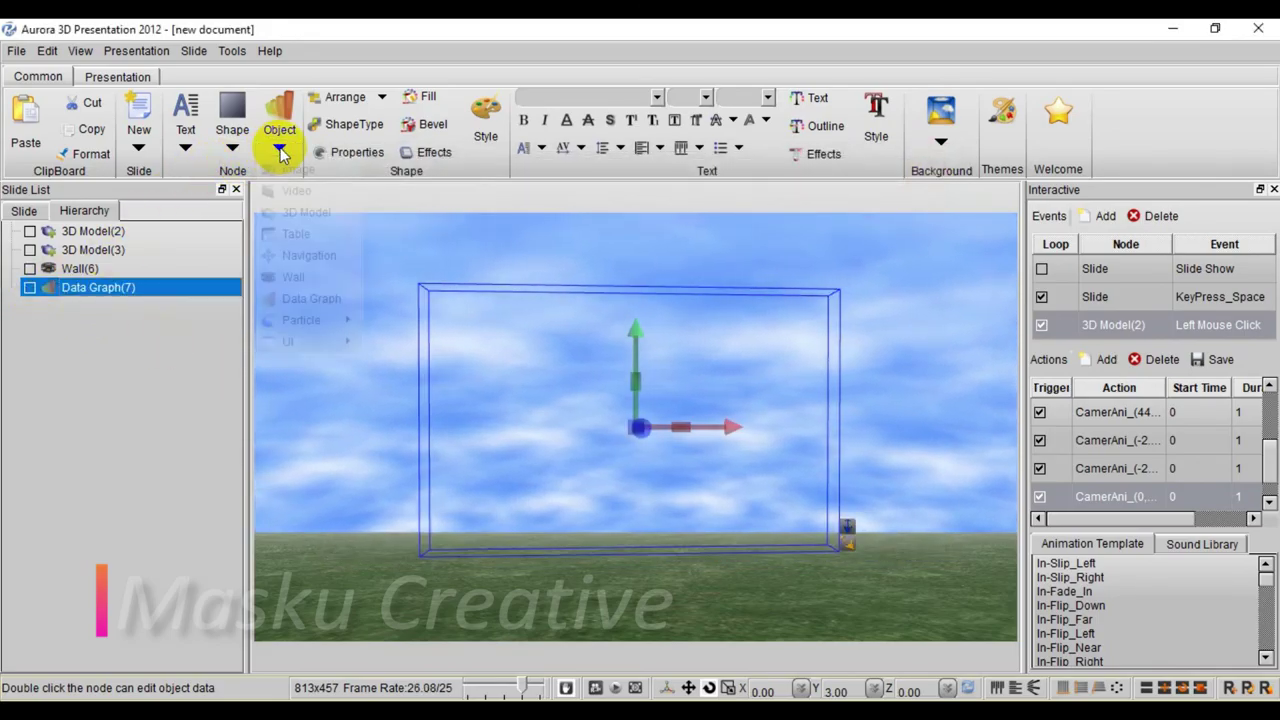
mouse_move(307, 327)
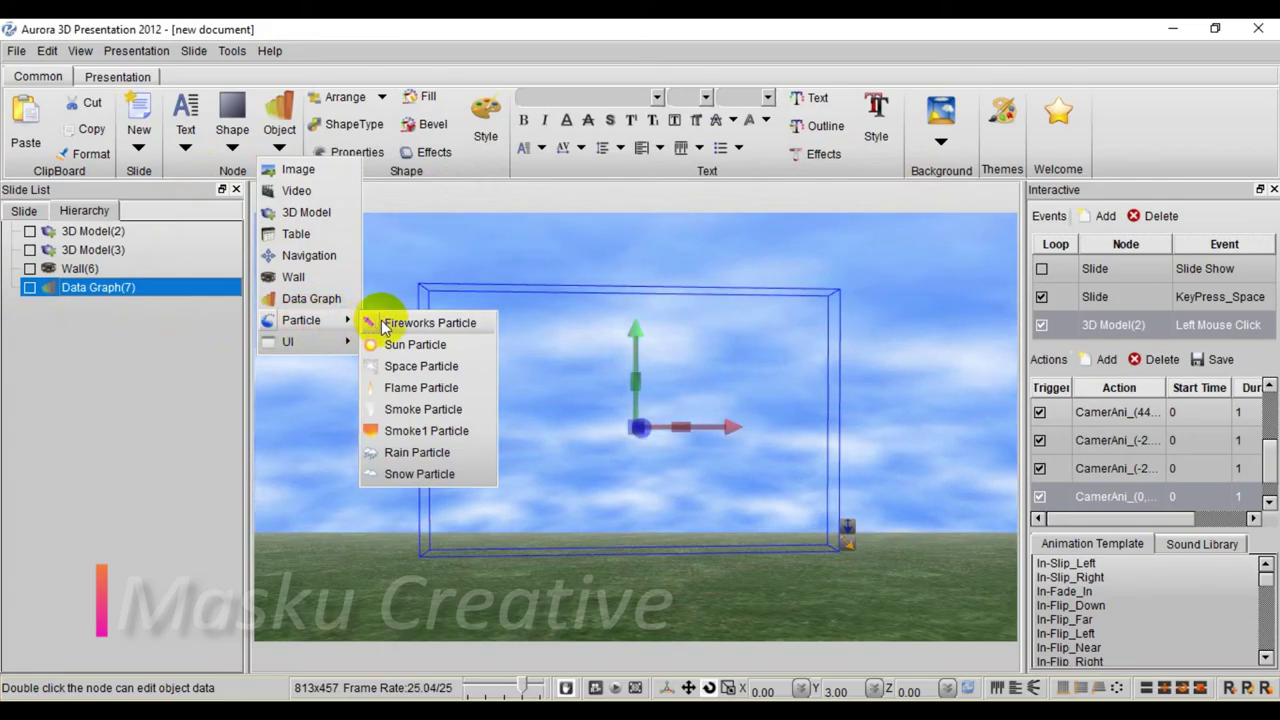
click(418, 330)
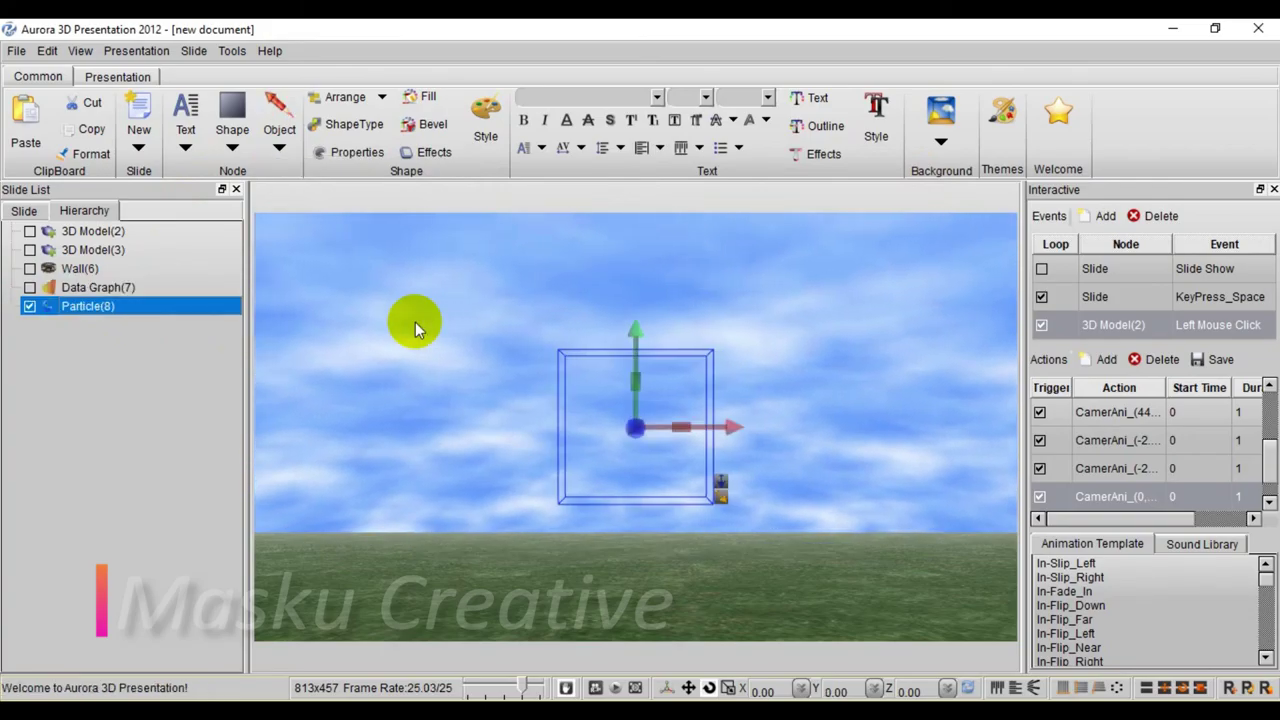
click(501, 290)
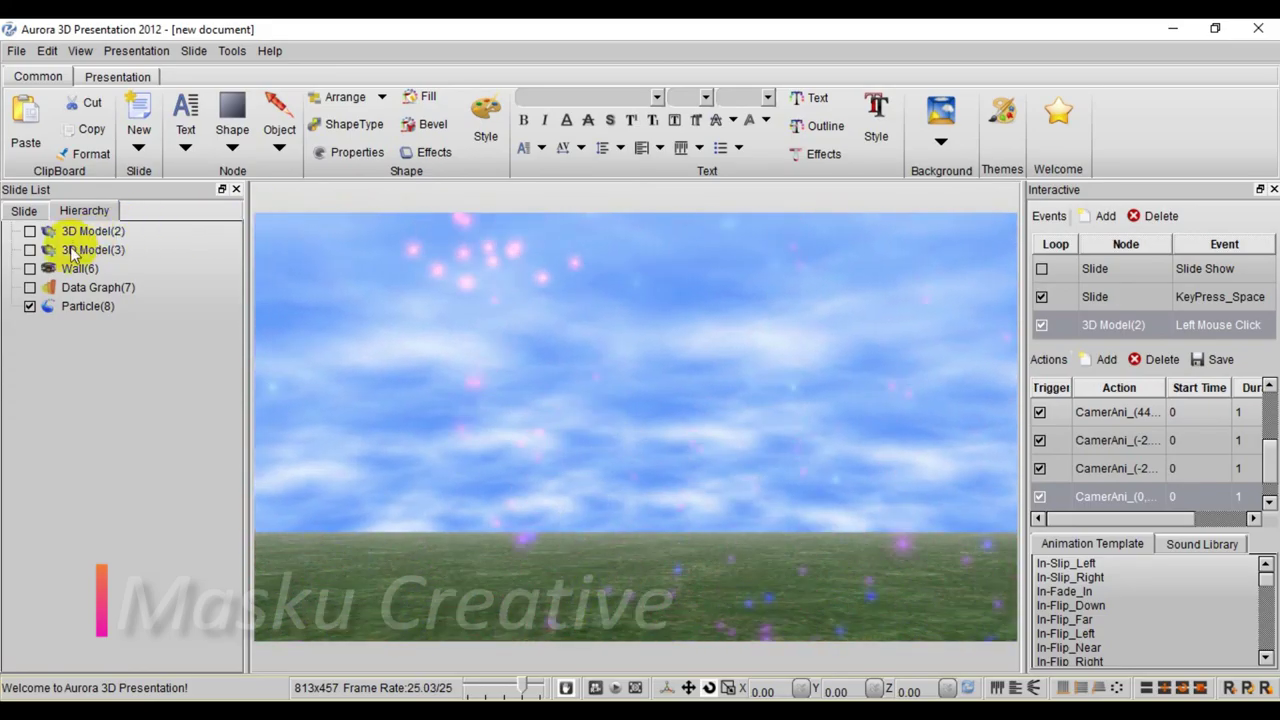
click(31, 307)
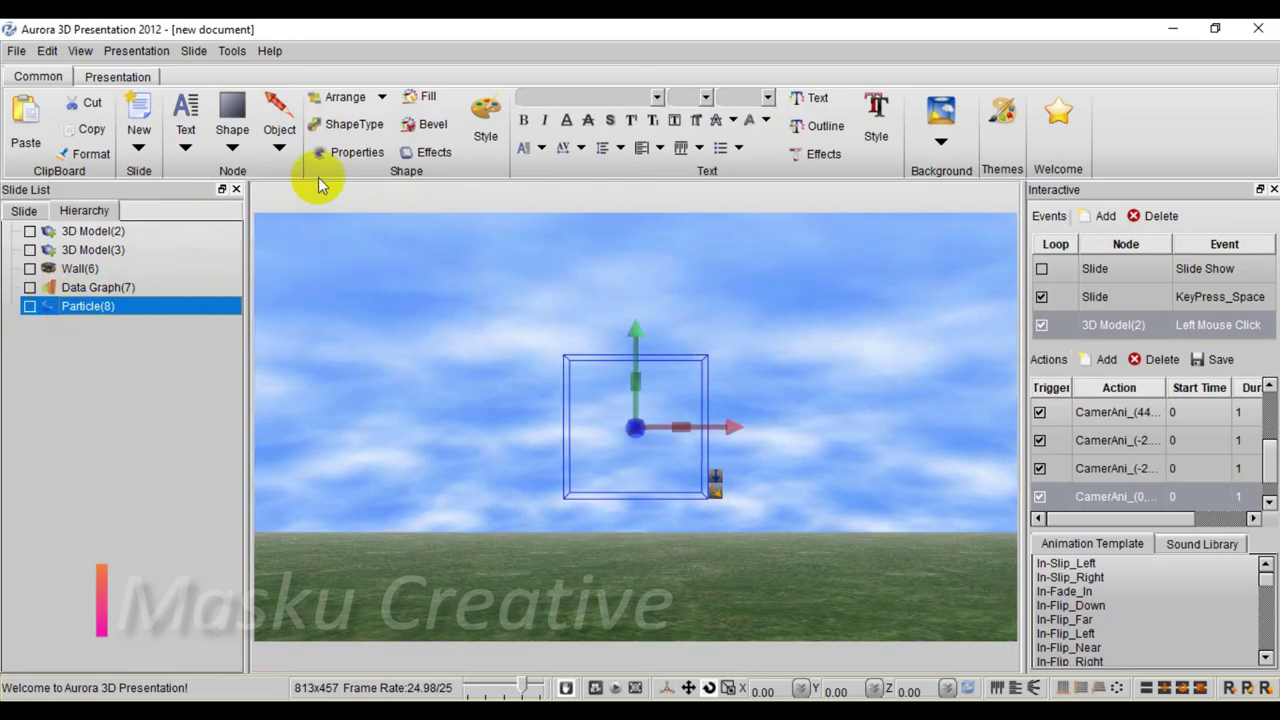
Insert a Sun Particle on the slide to see its effect, and hide it
click(279, 148)
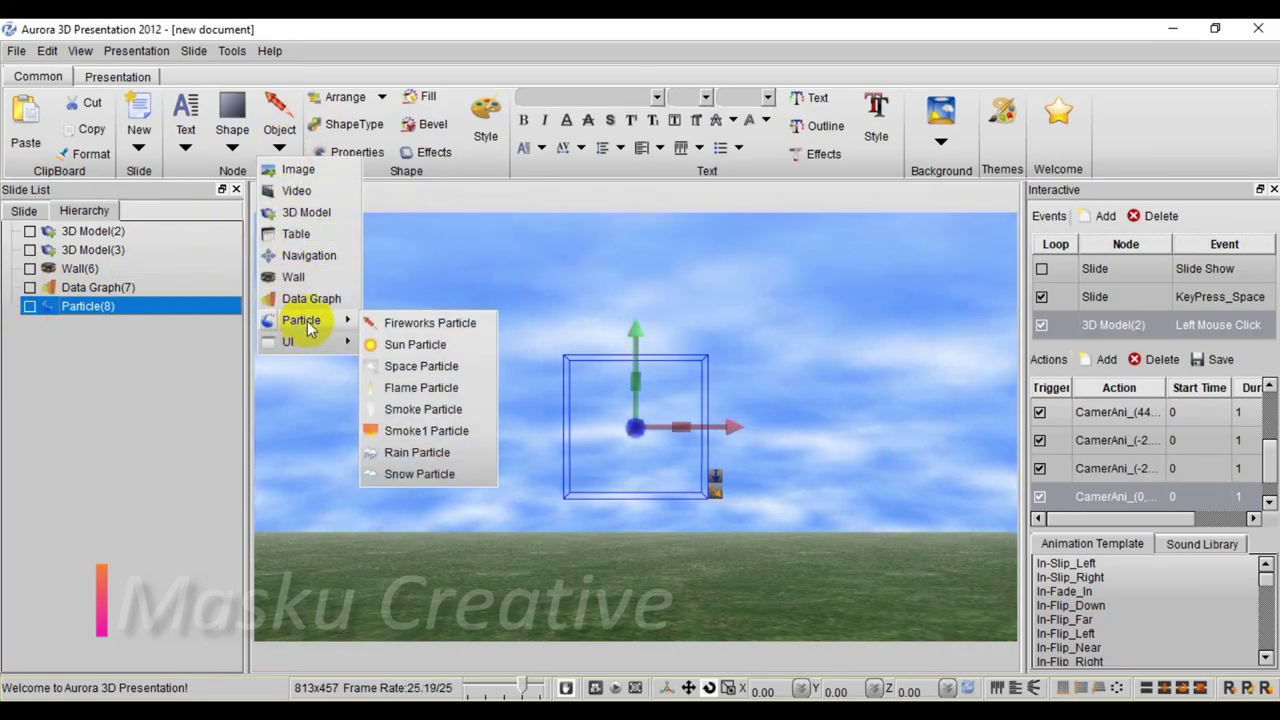
click(415, 344)
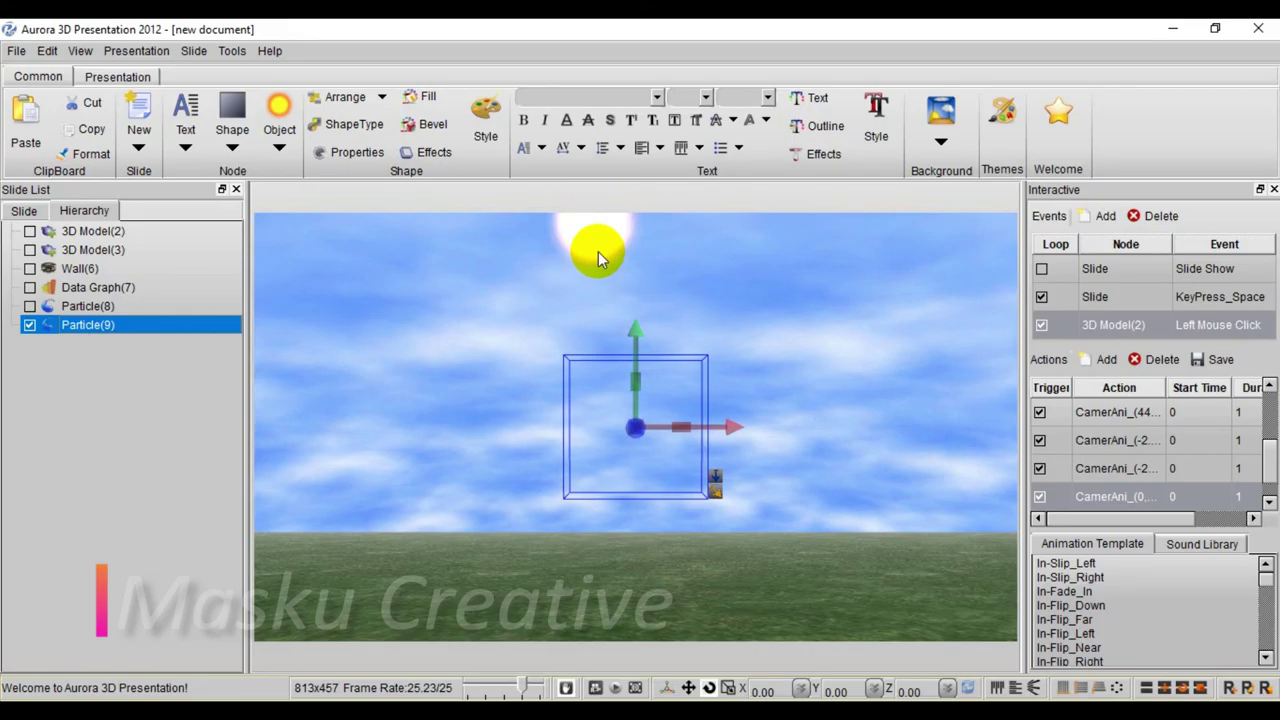
click(29, 325)
Insert a Space Particle on the slide to see its effect, and hide it
click(279, 147)
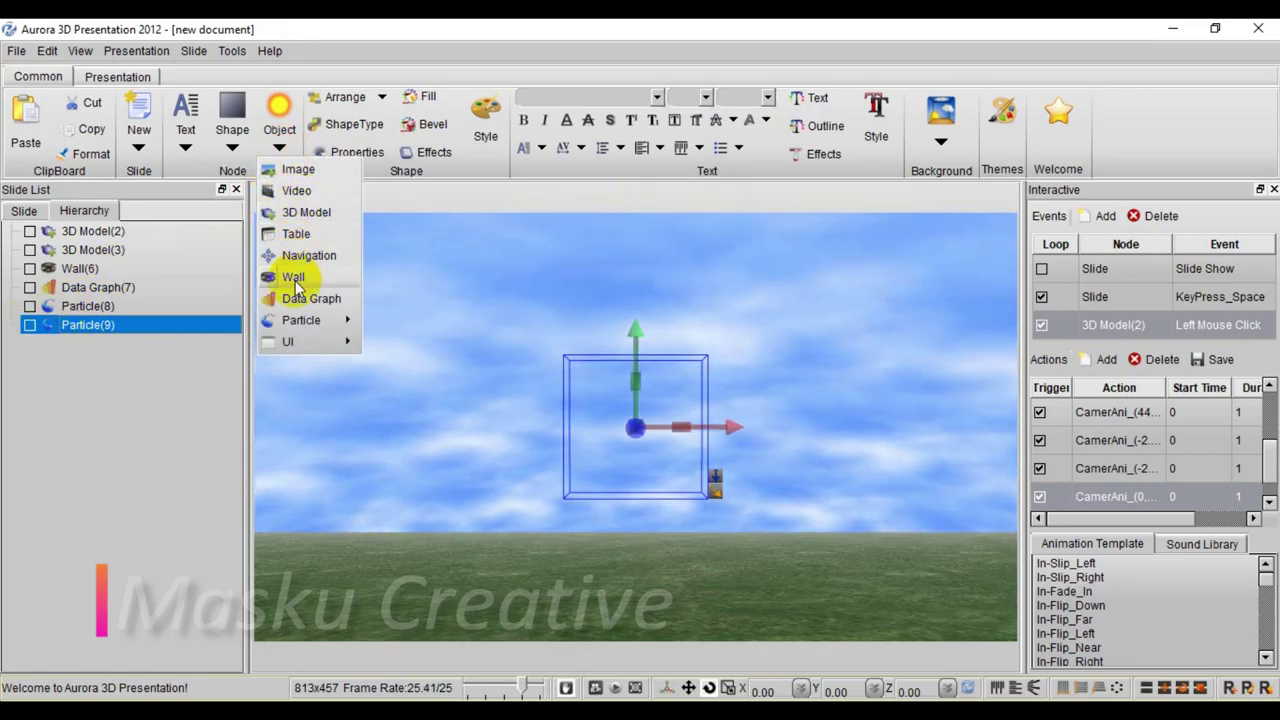
mouse_move(296, 321)
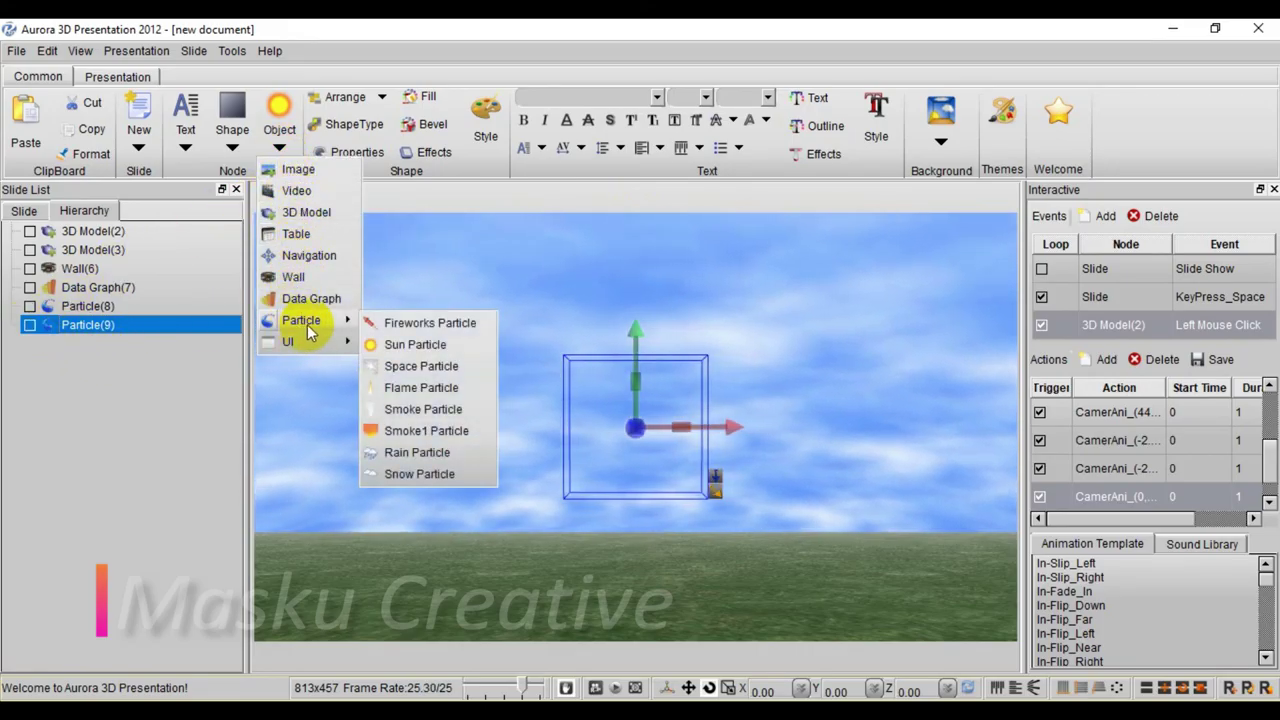
click(423, 367)
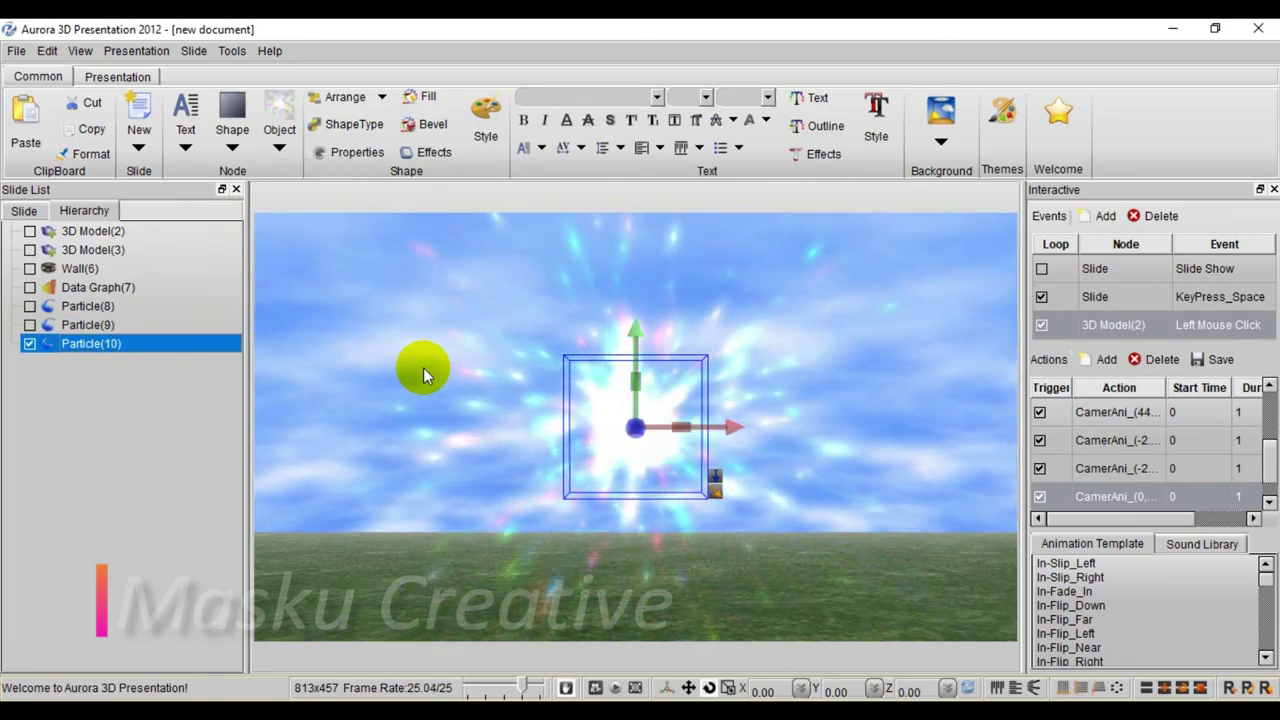
click(30, 344)
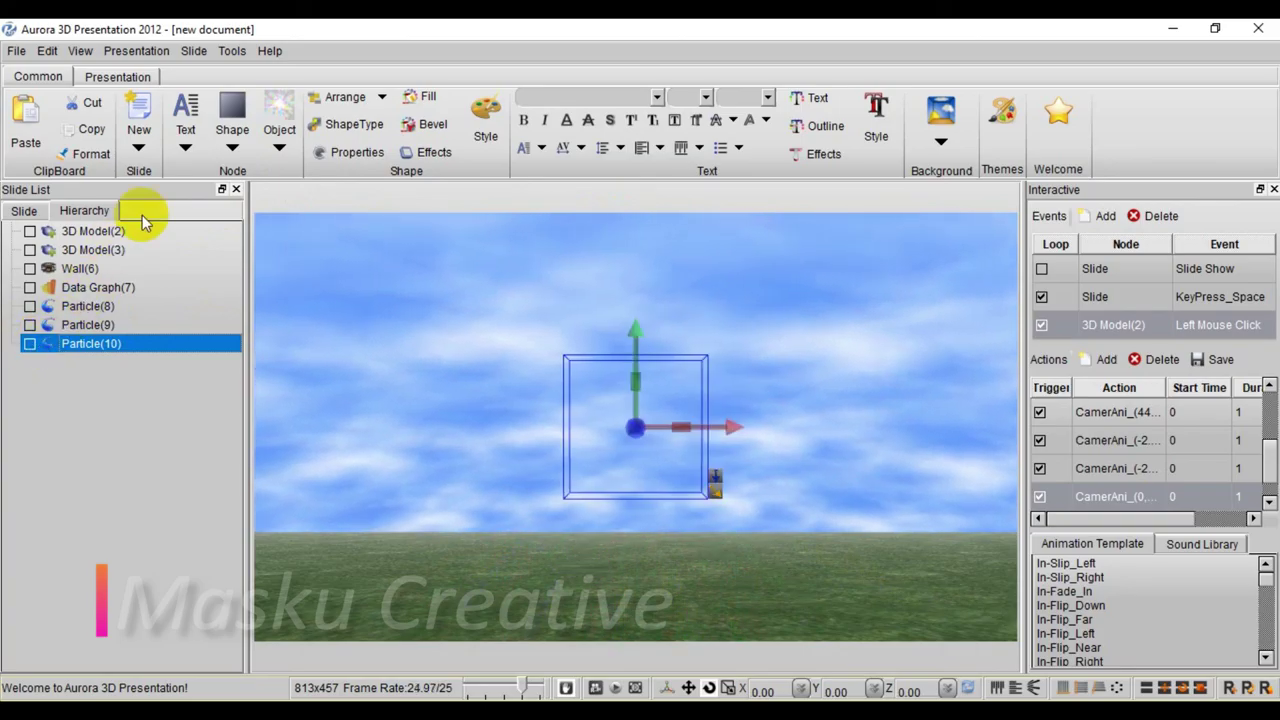
Insert a Flame Particle on the slide to see its effect, and hide it
click(279, 146)
mouse_move(325, 319)
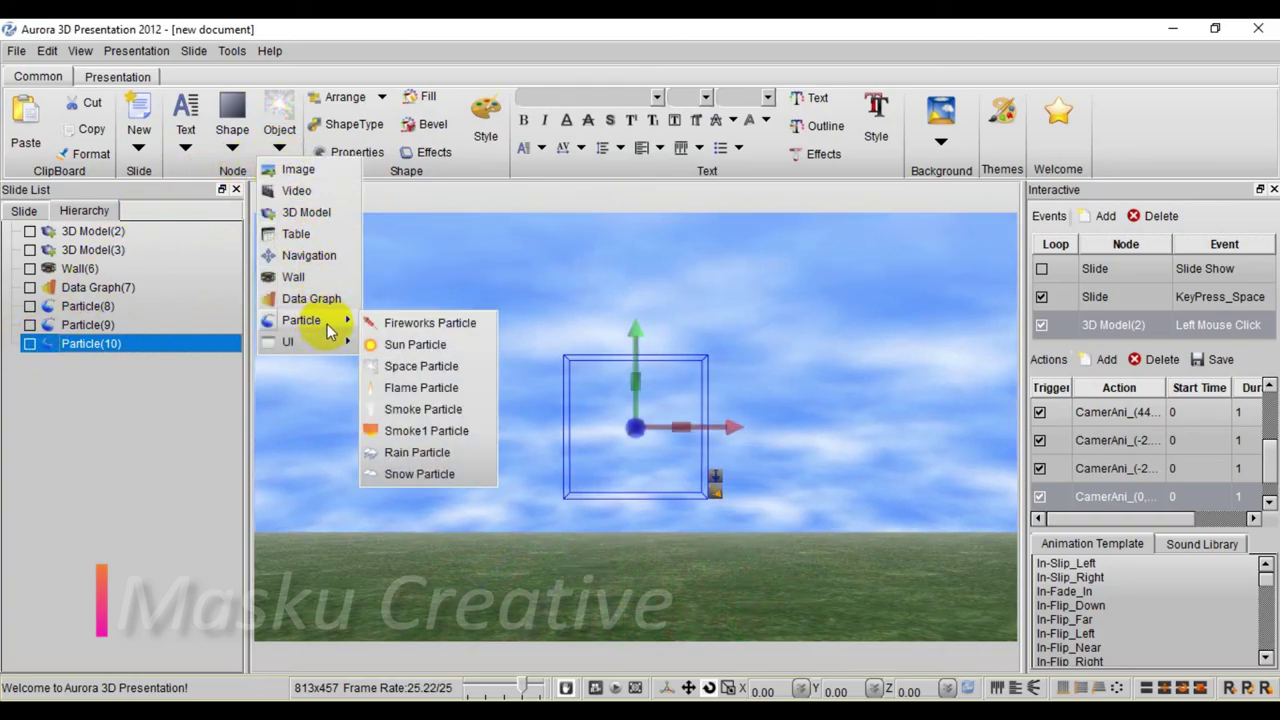
click(419, 390)
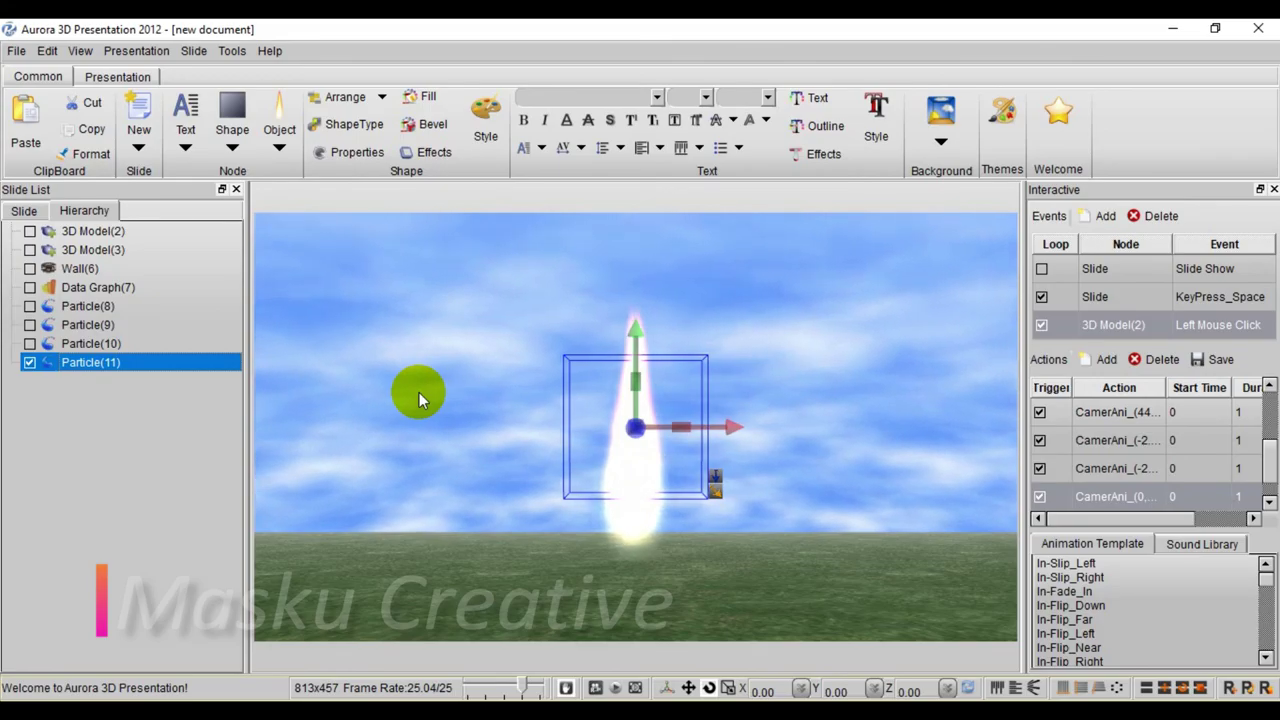
click(29, 362)
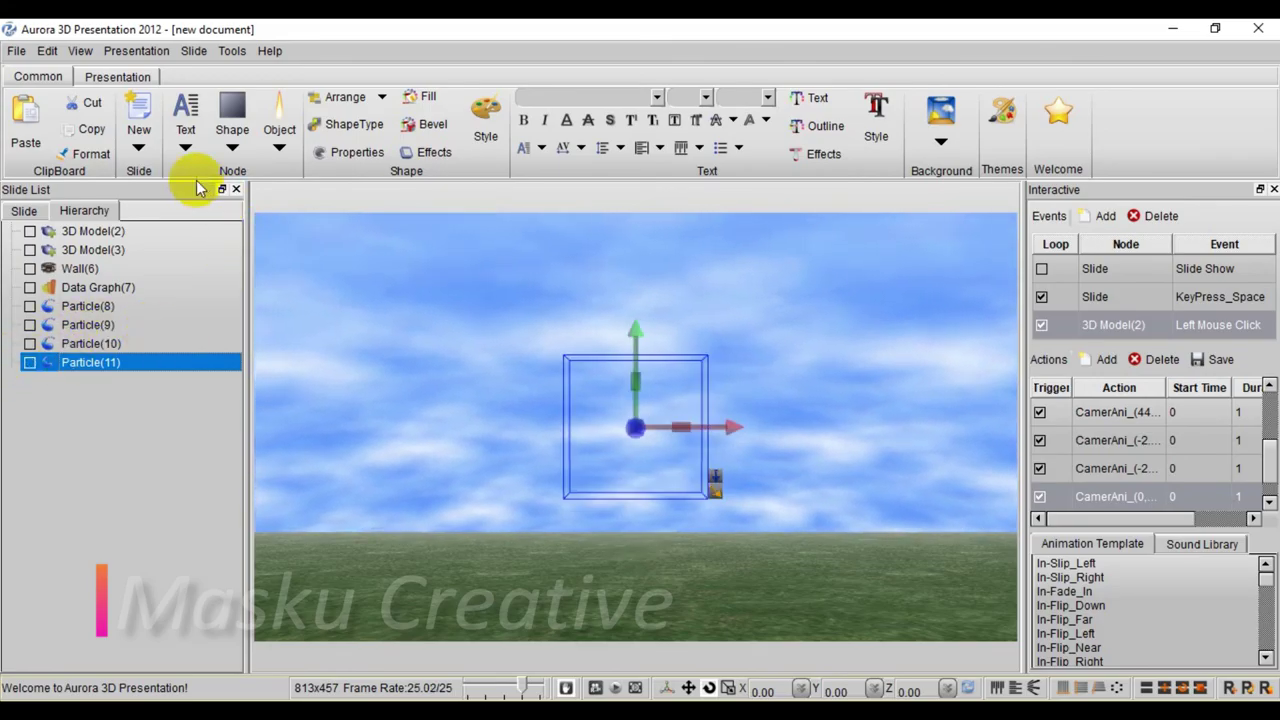
Insert a Smoke Particle on the slide to see its effect, and hide it
click(290, 152)
mouse_move(305, 320)
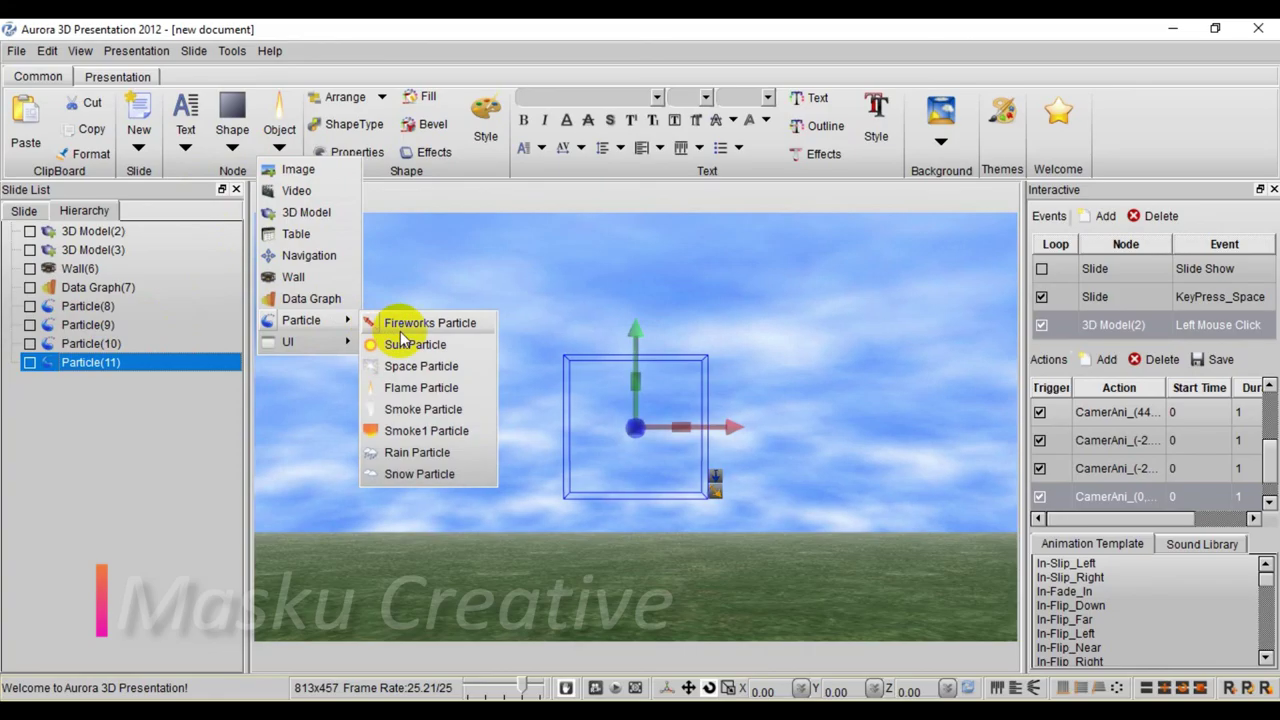
click(420, 409)
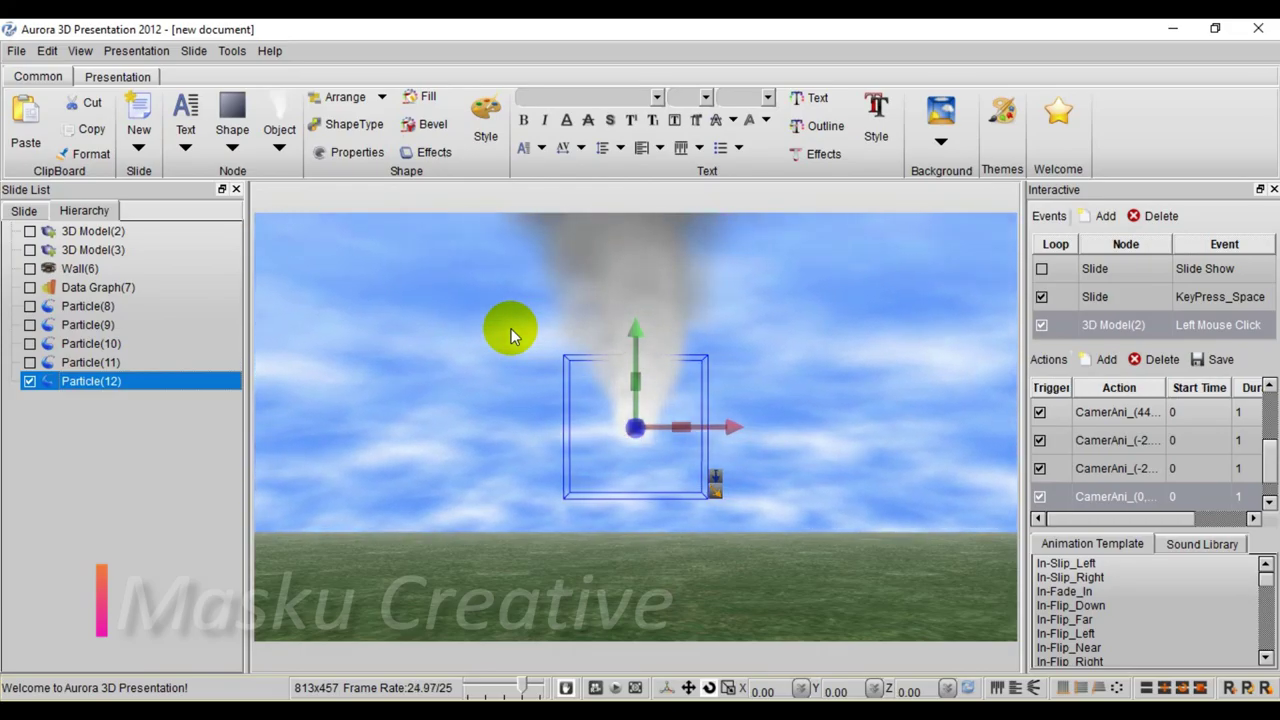
click(29, 383)
Insert a Smoke1 Particle on the slide to see its effect, and hide it
click(281, 135)
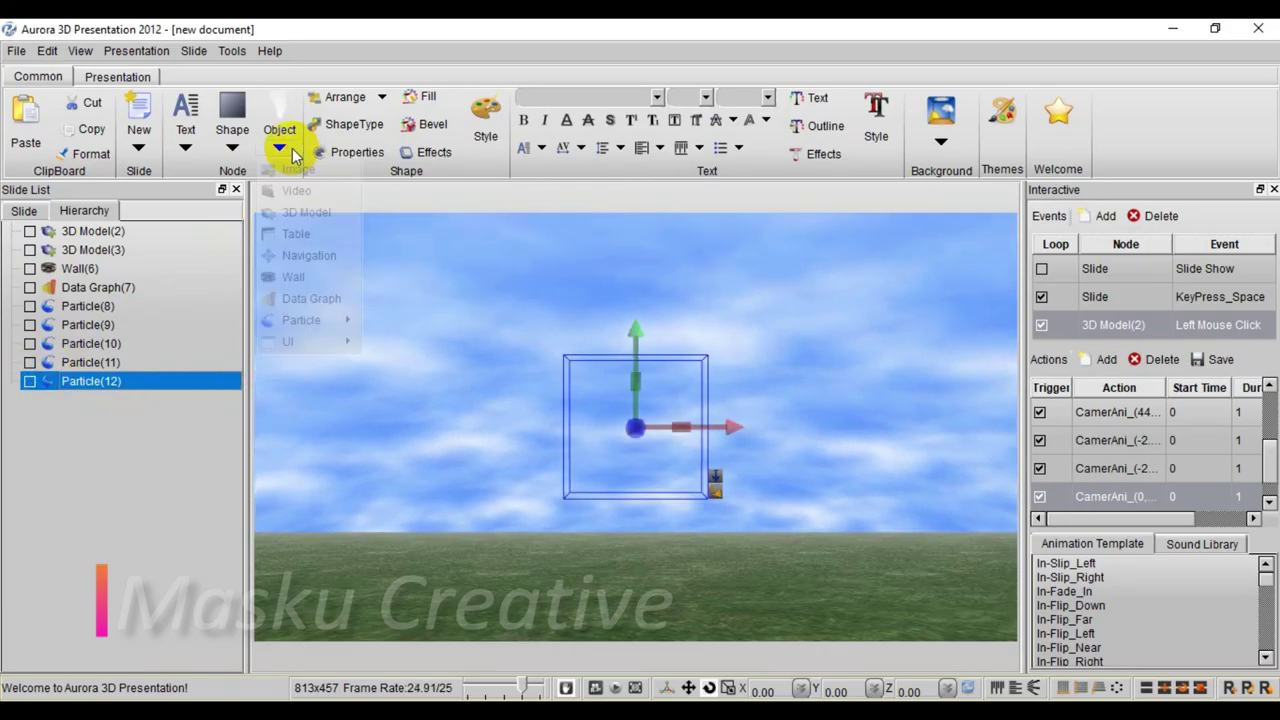
mouse_move(299, 321)
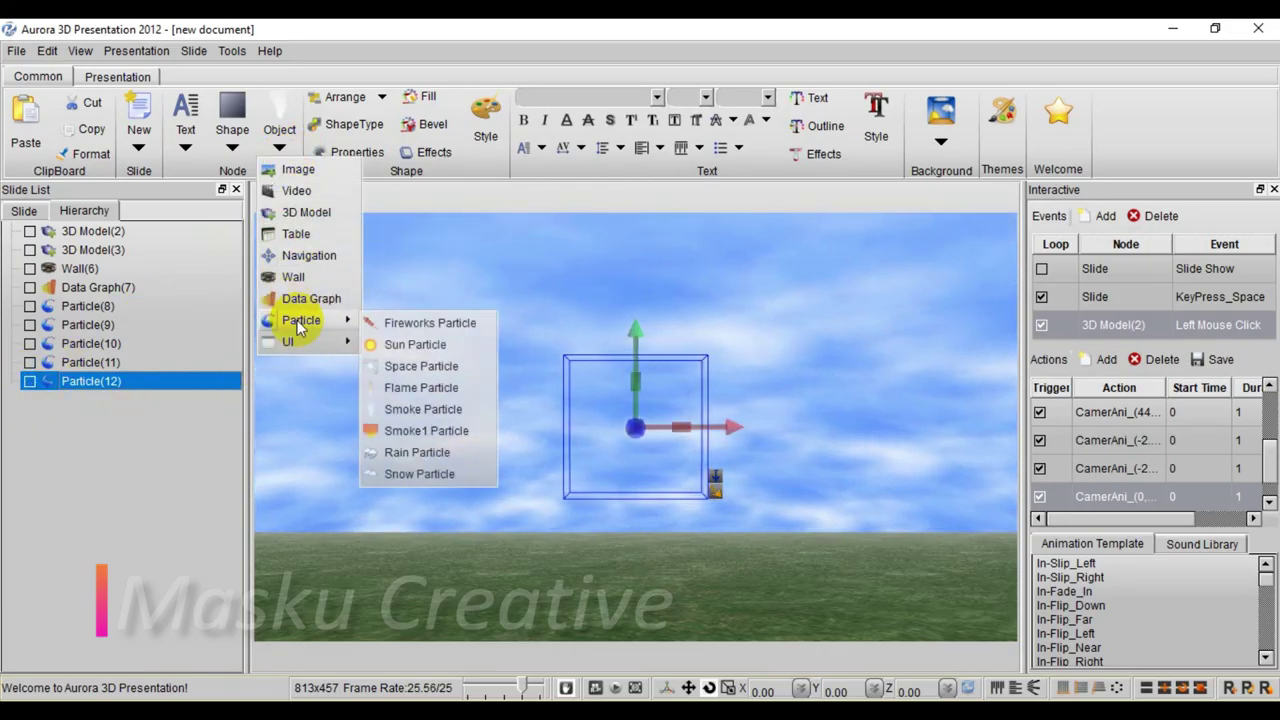
click(419, 433)
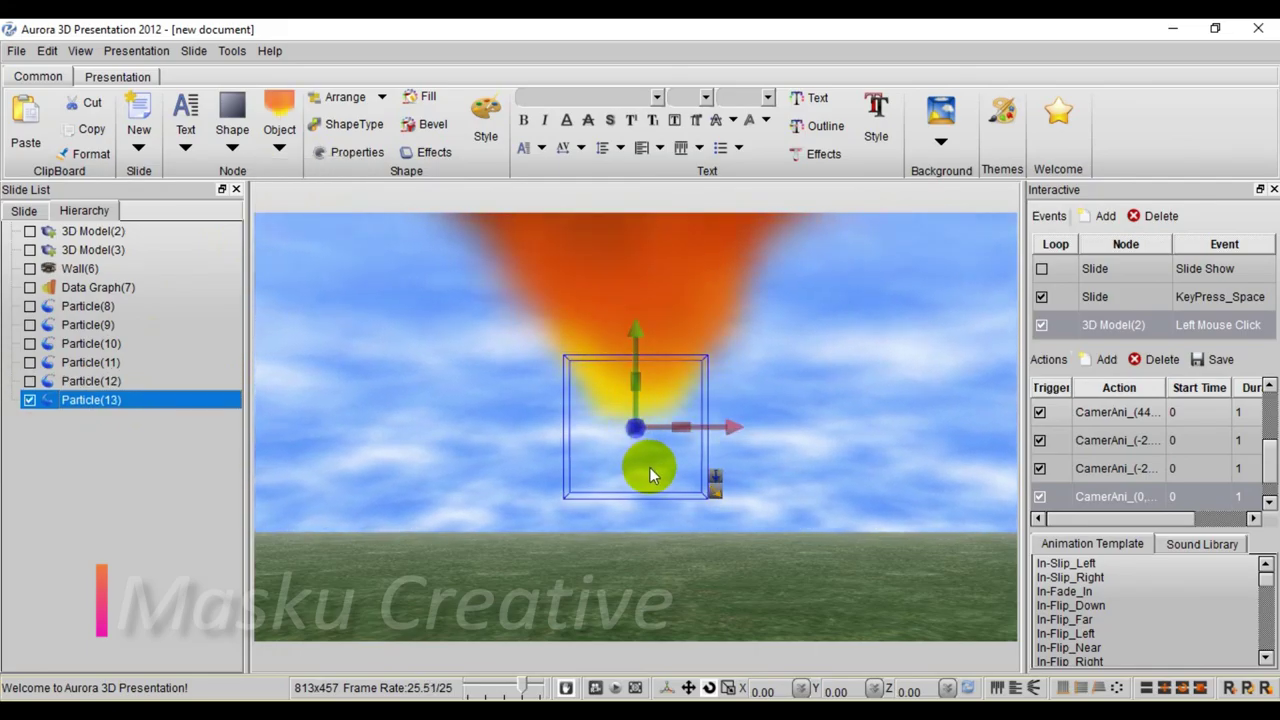
click(29, 400)
Insert a Rain Particle on the slide to see its effect, and hide it
click(277, 148)
mouse_move(303, 318)
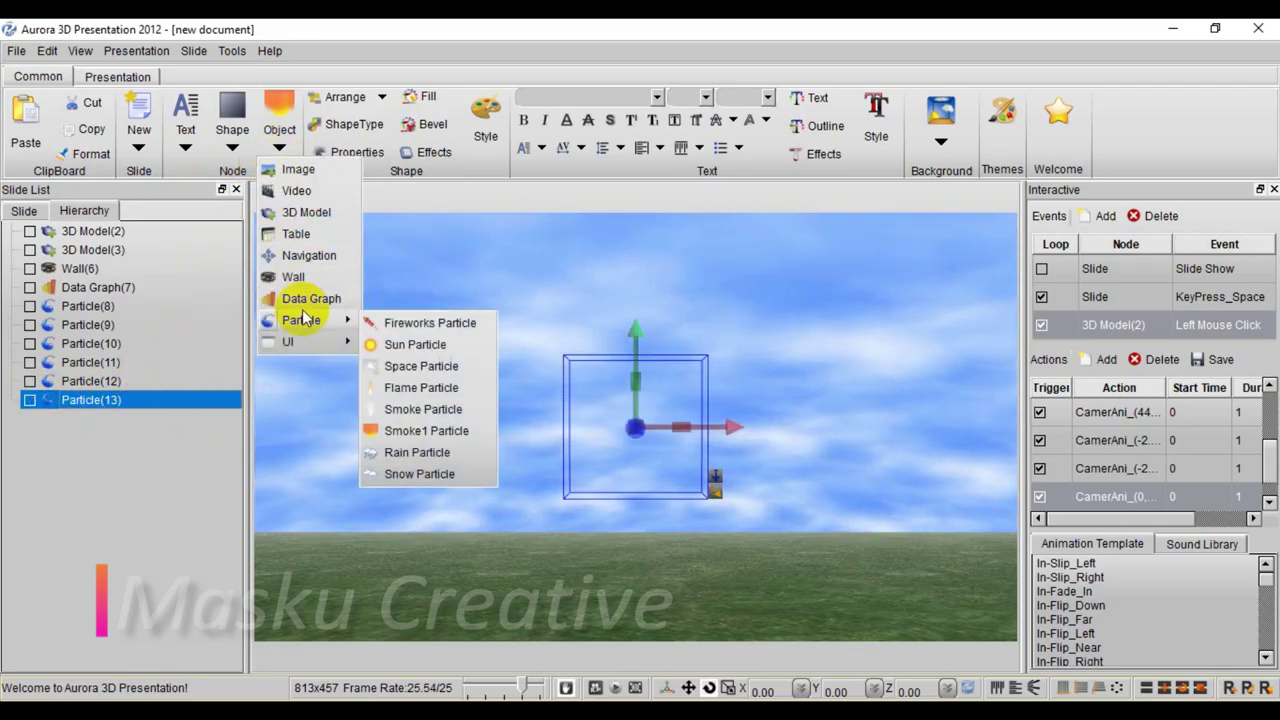
click(415, 452)
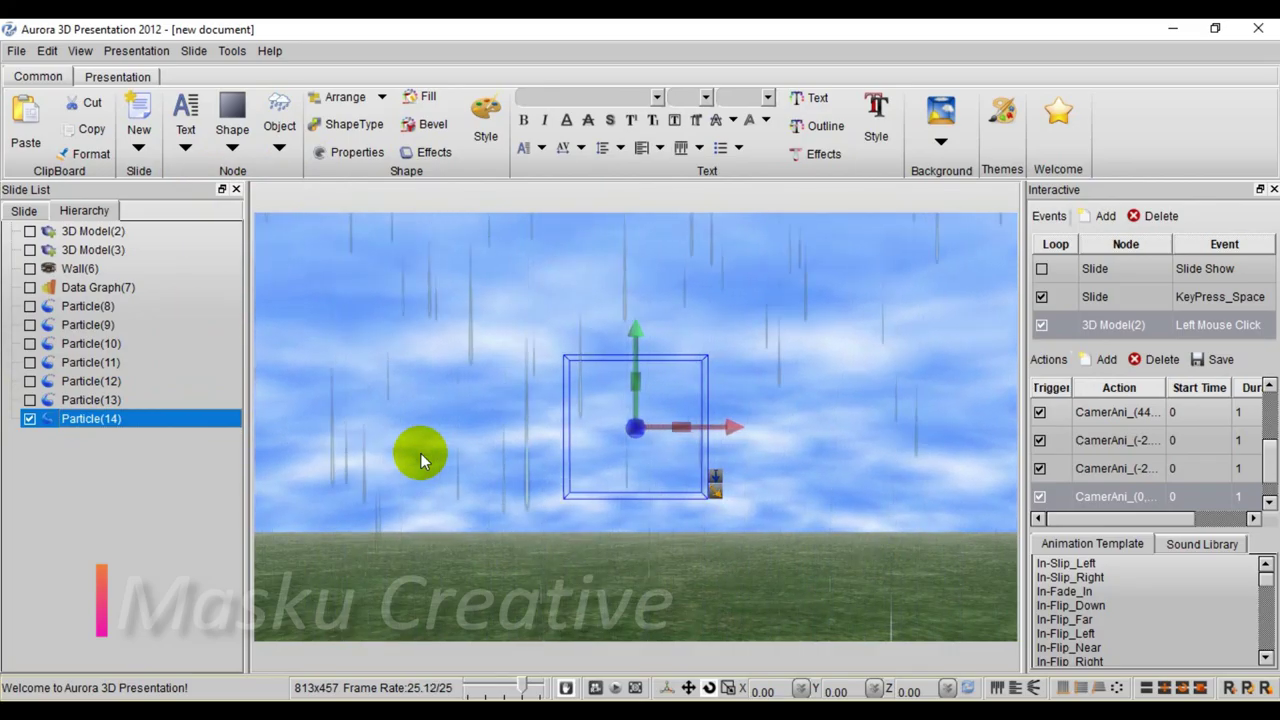
click(30, 419)
Insert a Snow Particle on the slide to see its effect, and hide it
click(280, 148)
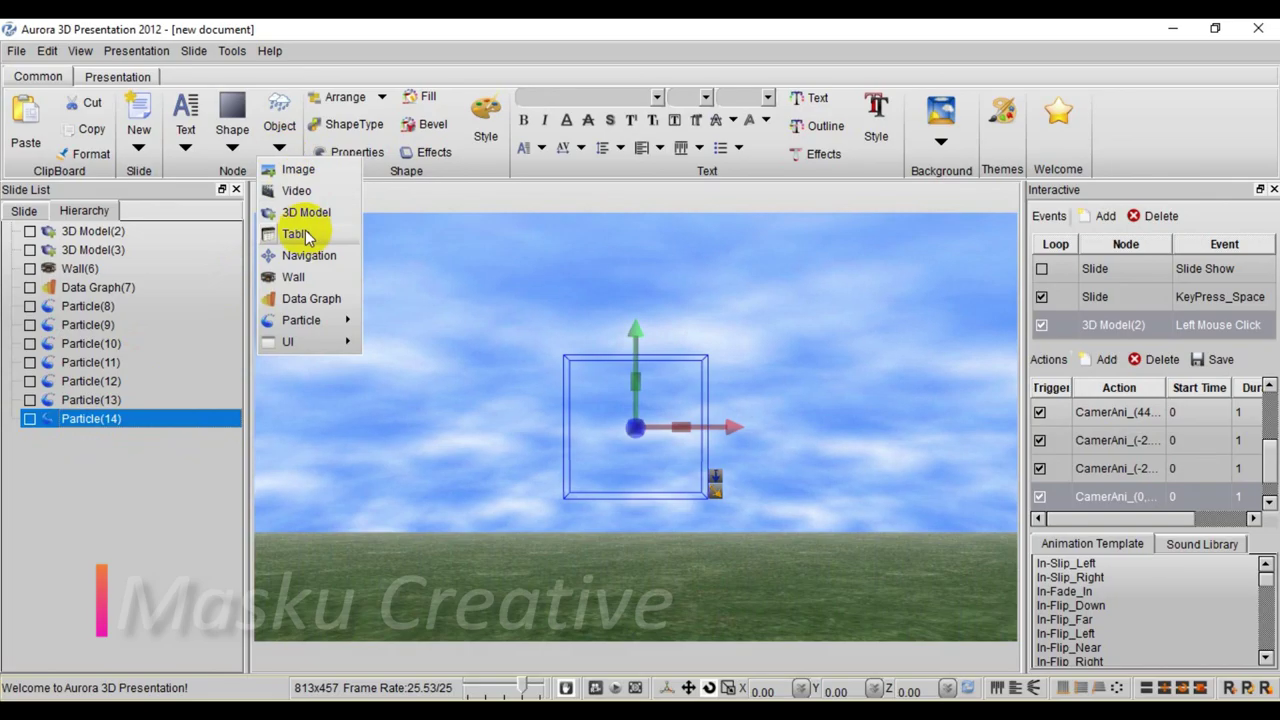
mouse_move(305, 320)
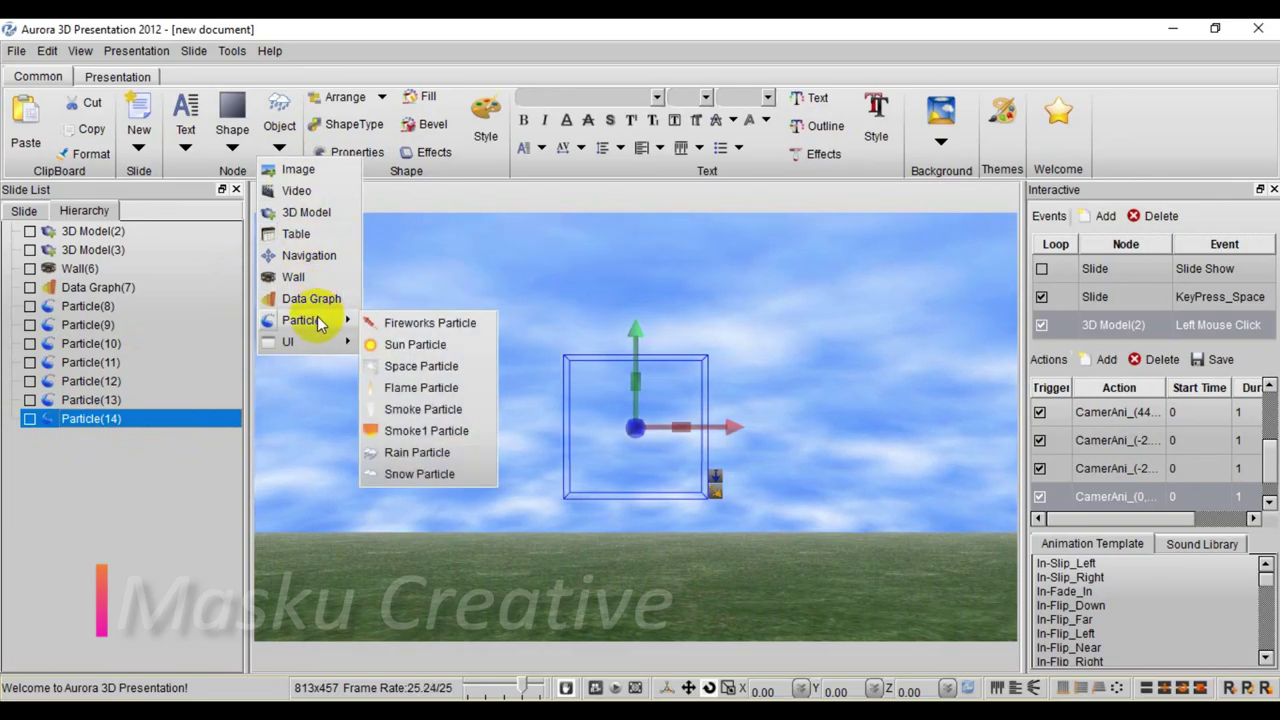
click(404, 471)
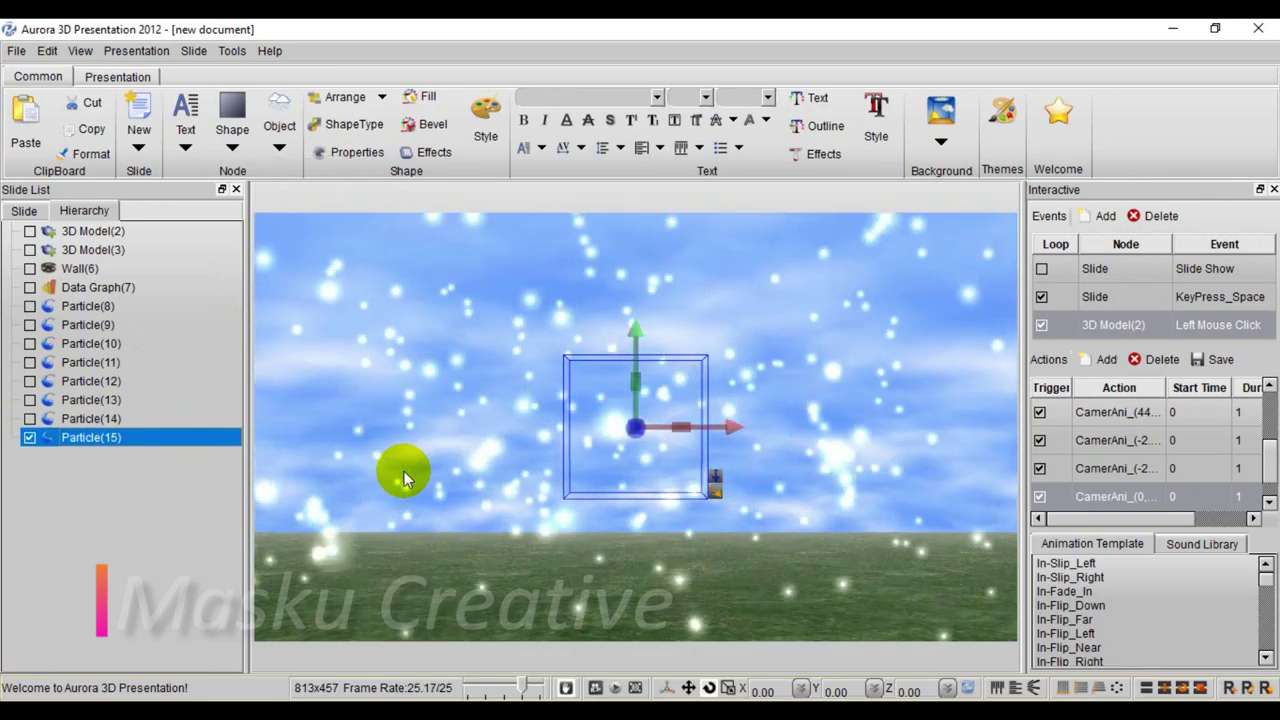
click(29, 438)
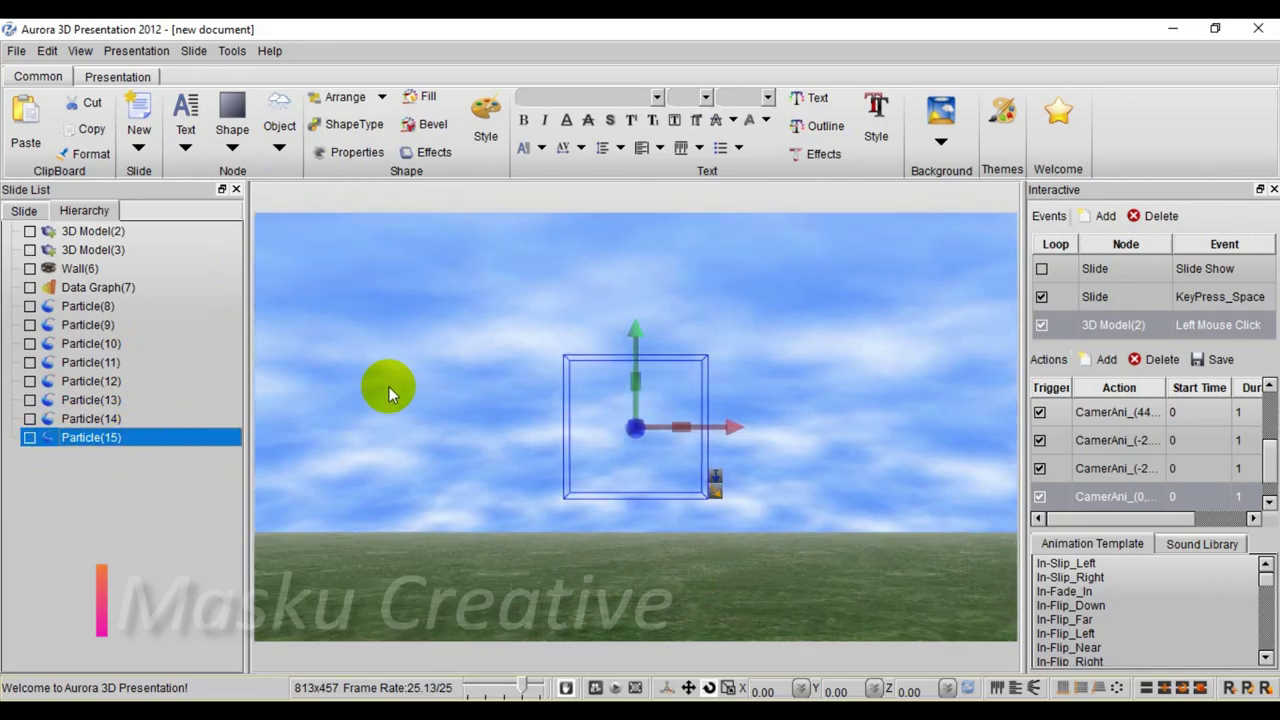
click(555, 270)
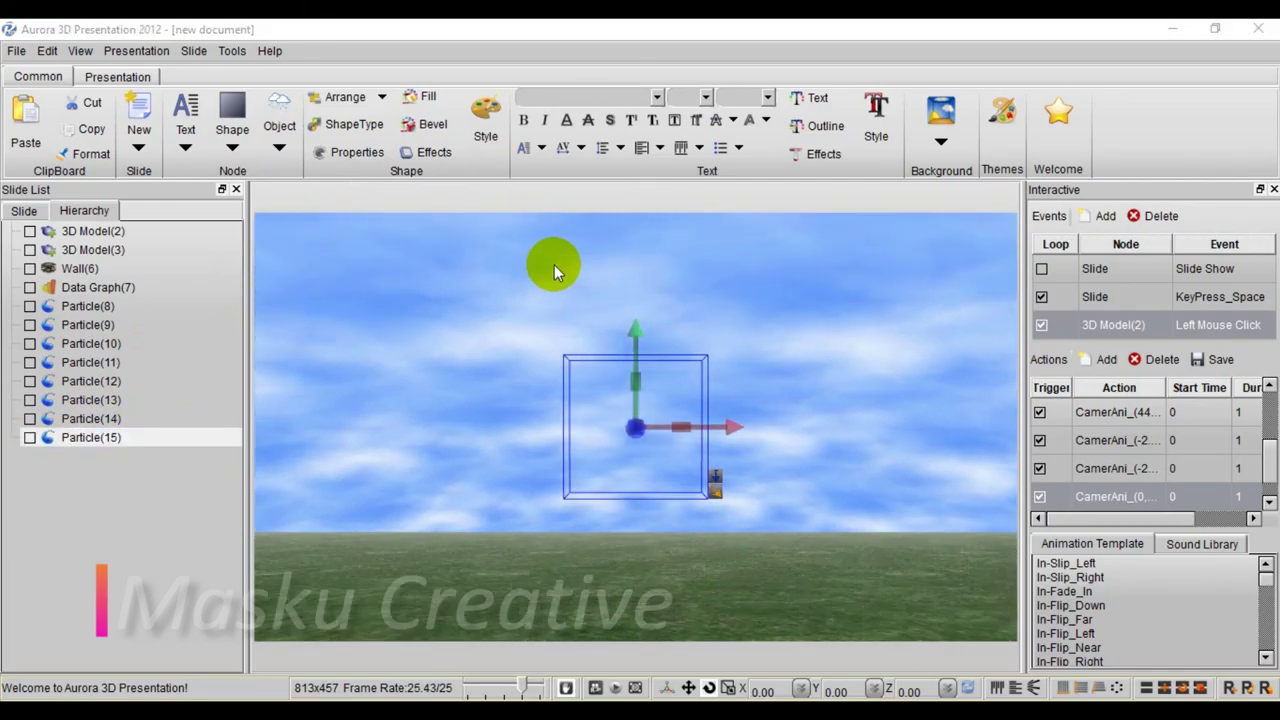